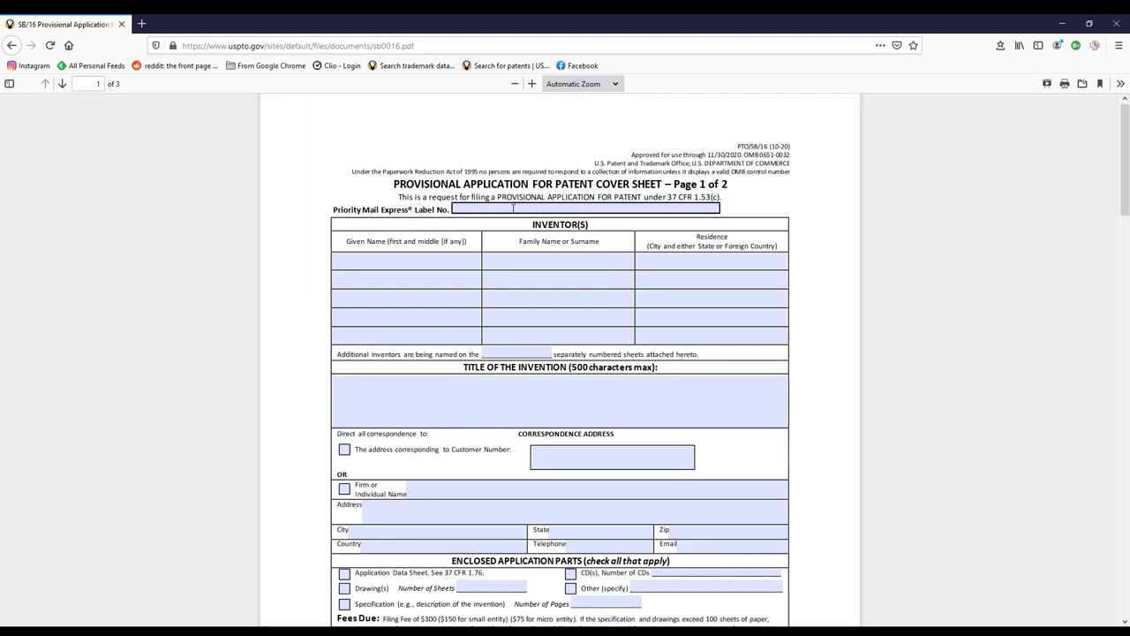
# - Enter the first inventor's given and family name, residence USA, and 0 additional inventor sheets
pyautogui.click(367, 260)
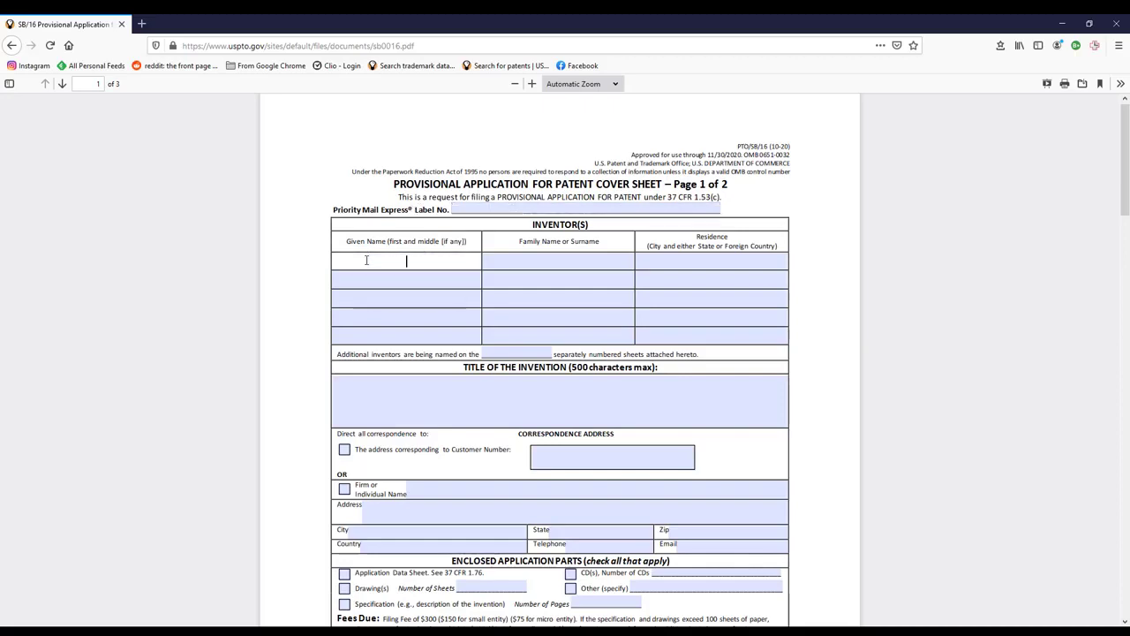
pyautogui.press('Tab')
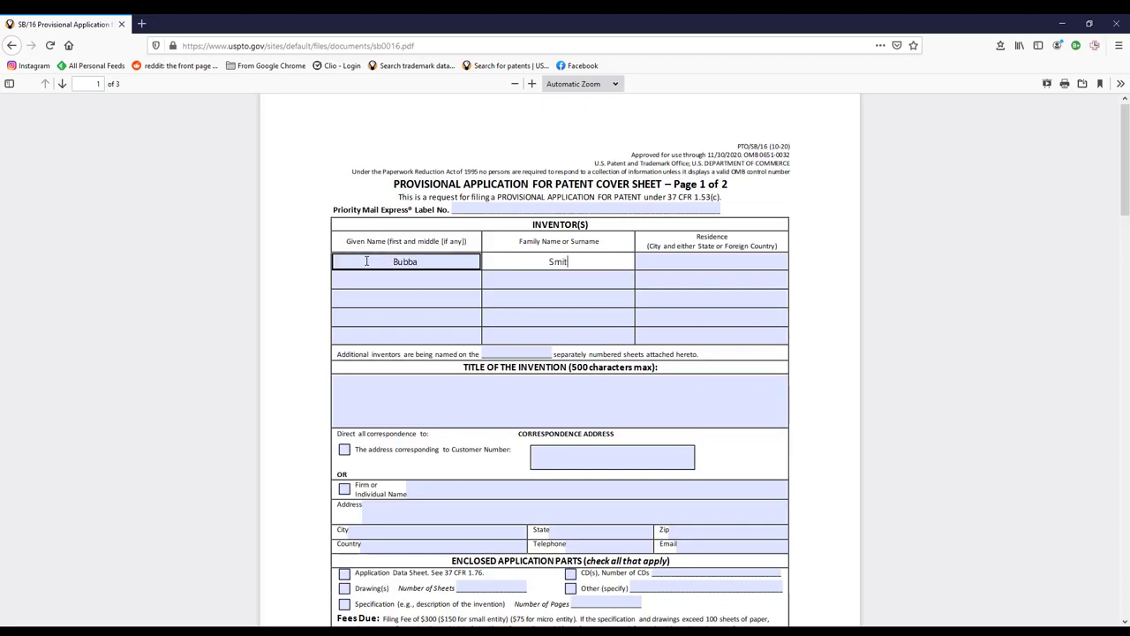
pyautogui.press('Tab')
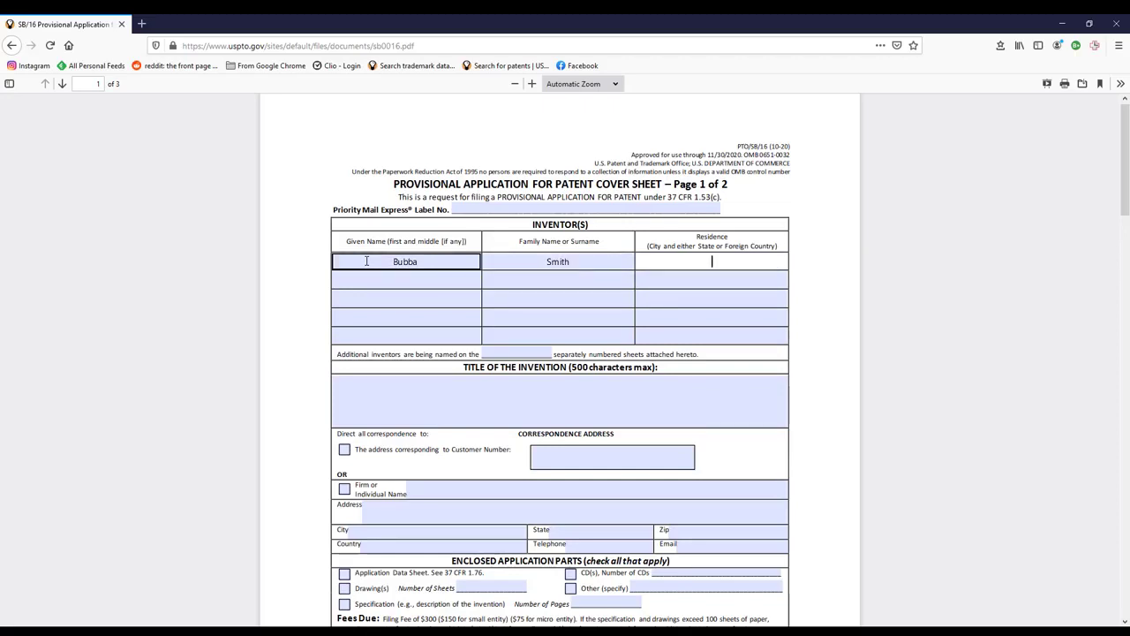
pyautogui.write('USA')
pyautogui.click(524, 352)
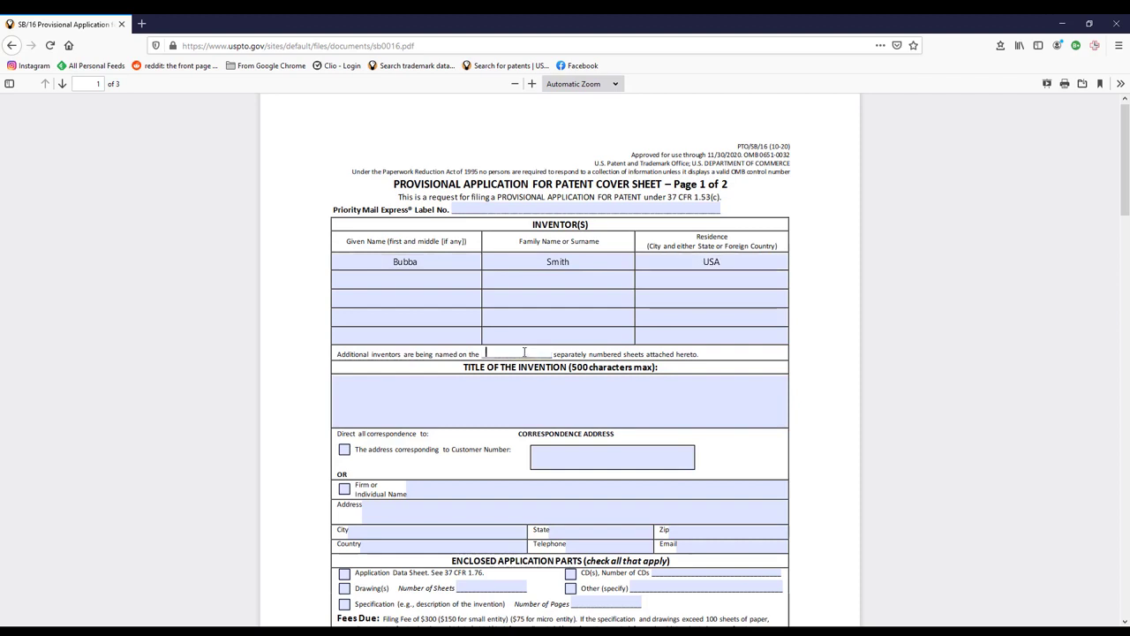
pyautogui.write('0')
# - Enter the invention title 'System and Method for Filing a Provisional Application'
pyautogui.click(483, 383)
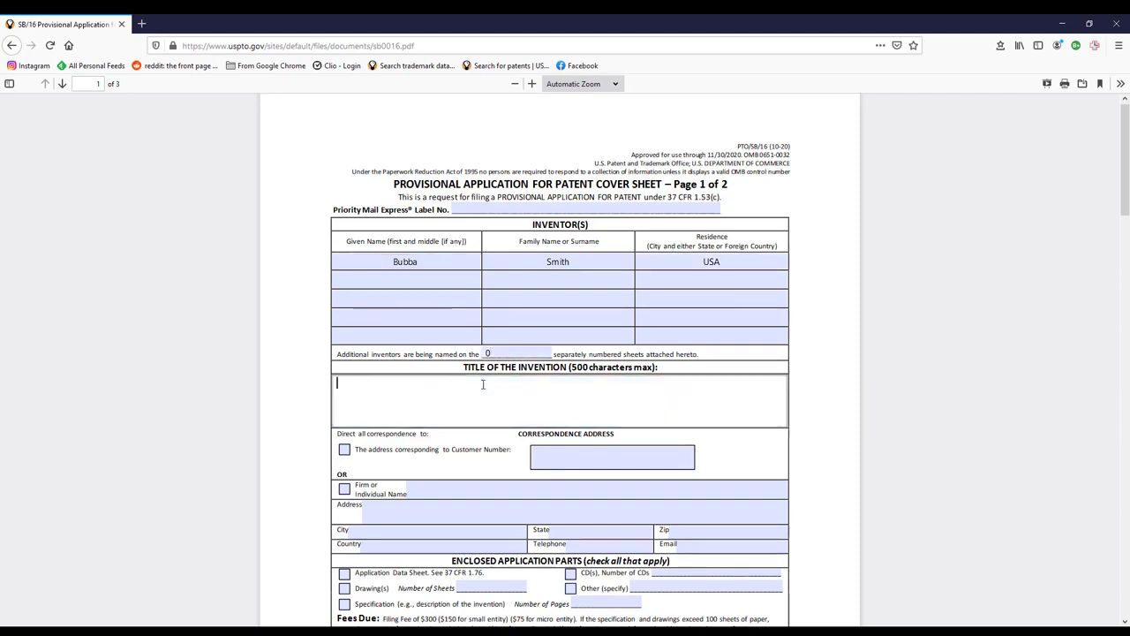
pyautogui.write('Teh')
pyautogui.press('BackSpace')
pyautogui.press('BackSpace')
pyautogui.press('BackSpace')
pyautogui.write('his is Just a Sample')
pyautogui.press('BackSpace')
pyautogui.press('BackSpace')
pyautogui.press('BackSpace')
pyautogui.press('BackSpace')
pyautogui.press('BackSpace')
pyautogui.press('BackSpace')
pyautogui.press('BackSpace')
pyautogui.press('BackSpace')
pyautogui.press('BackSpace')
pyautogui.press('BackSpace')
pyautogui.press('BackSpace')
pyautogui.press('BackSpace')
pyautogui.press('BackSpace')
pyautogui.press('BackSpace')
pyautogui.press('BackSpace')
pyautogui.press('BackSpace')
pyautogui.press('BackSpace')
pyautogui.press('BackSpace')
pyautogui.press('BackSpace')
pyautogui.press('BackSpace')
pyautogui.write('System and Method for')
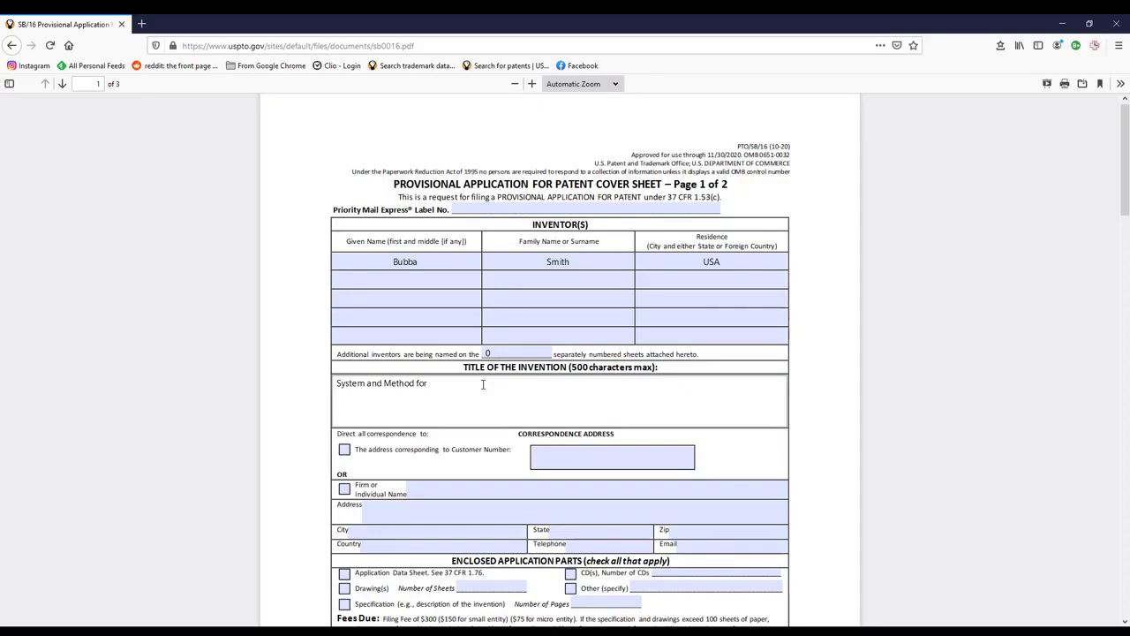
pyautogui.write('Filing a Provisional Application')
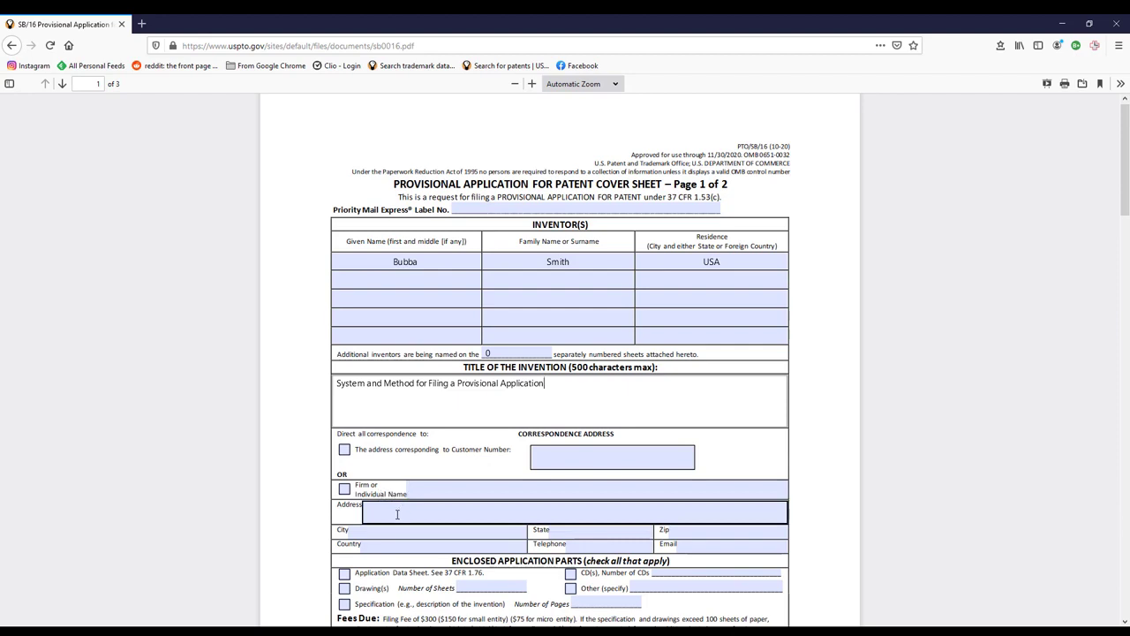
# - Choose Firm or Individual Name for correspondence and enter the name and street address
pyautogui.click(344, 489)
pyautogui.click(465, 490)
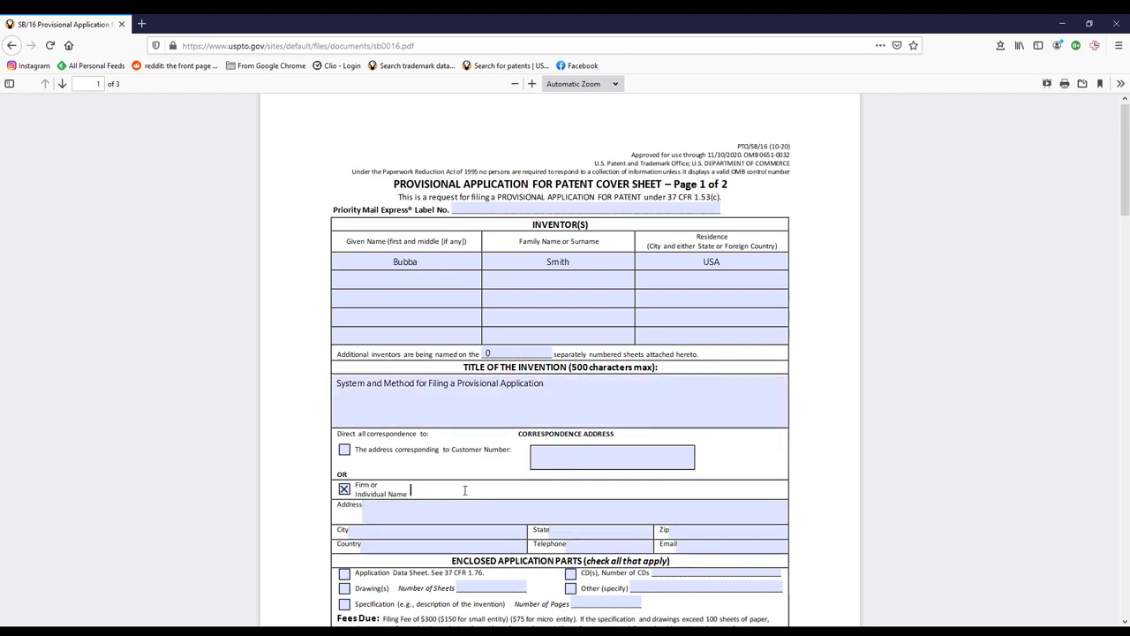
pyautogui.press('Tab')
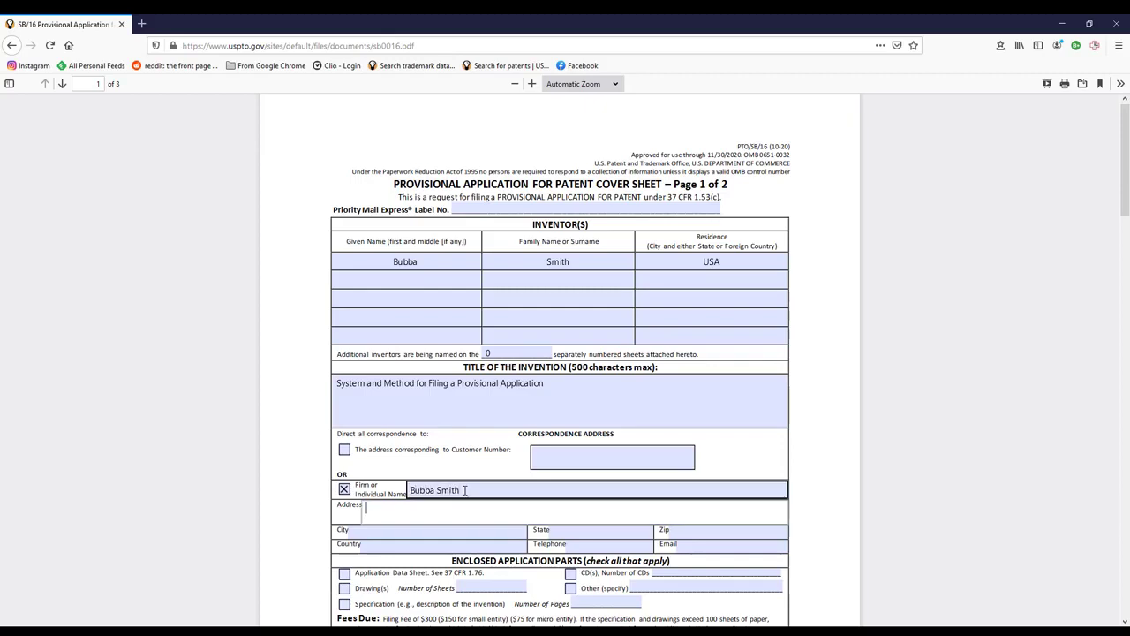
pyautogui.write('1234 N. Main')
# - Fill in the correspondence city, state, ZIP code, and country USA
pyautogui.press('Tab')
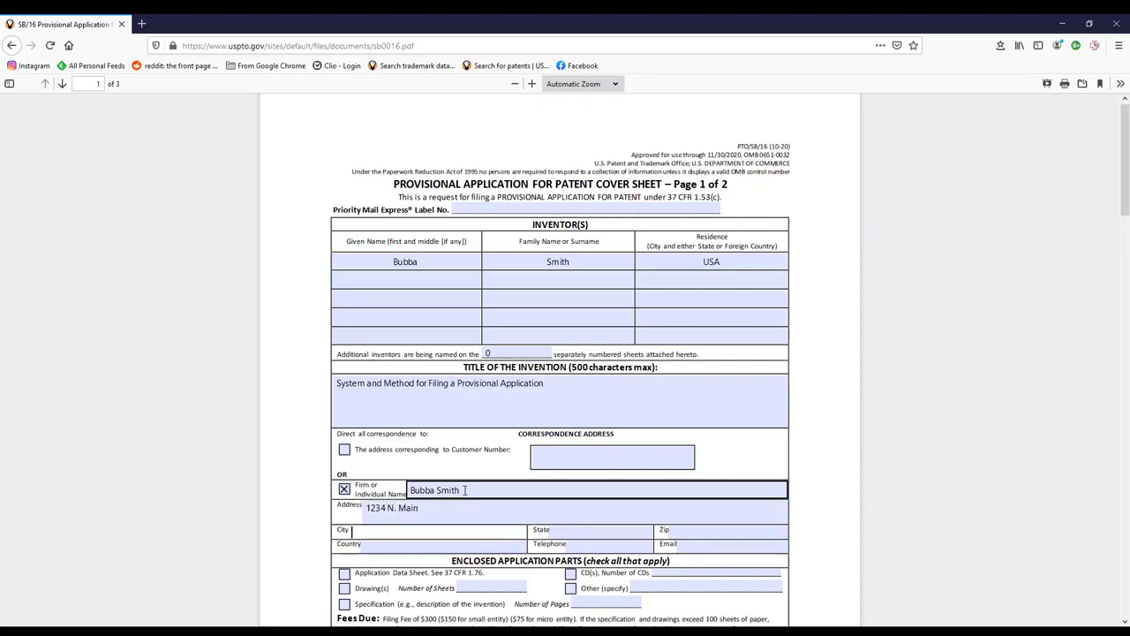
pyautogui.write('Timbuktu')
pyautogui.press('Tab')
pyautogui.write('AZ')
pyautogui.press('Tab')
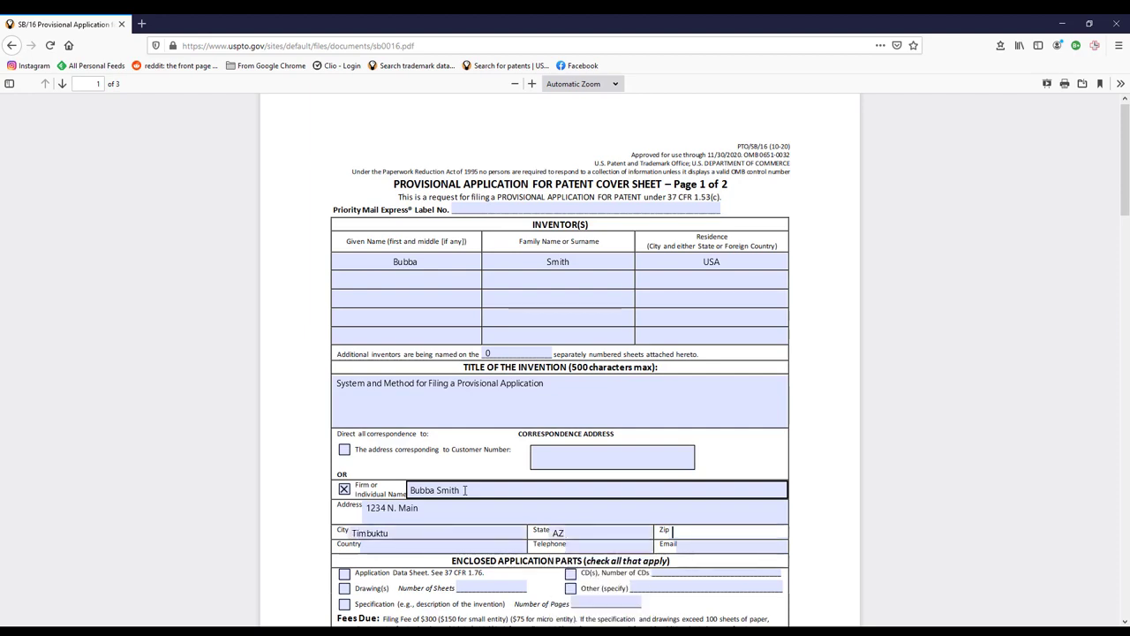
pyautogui.write('85653')
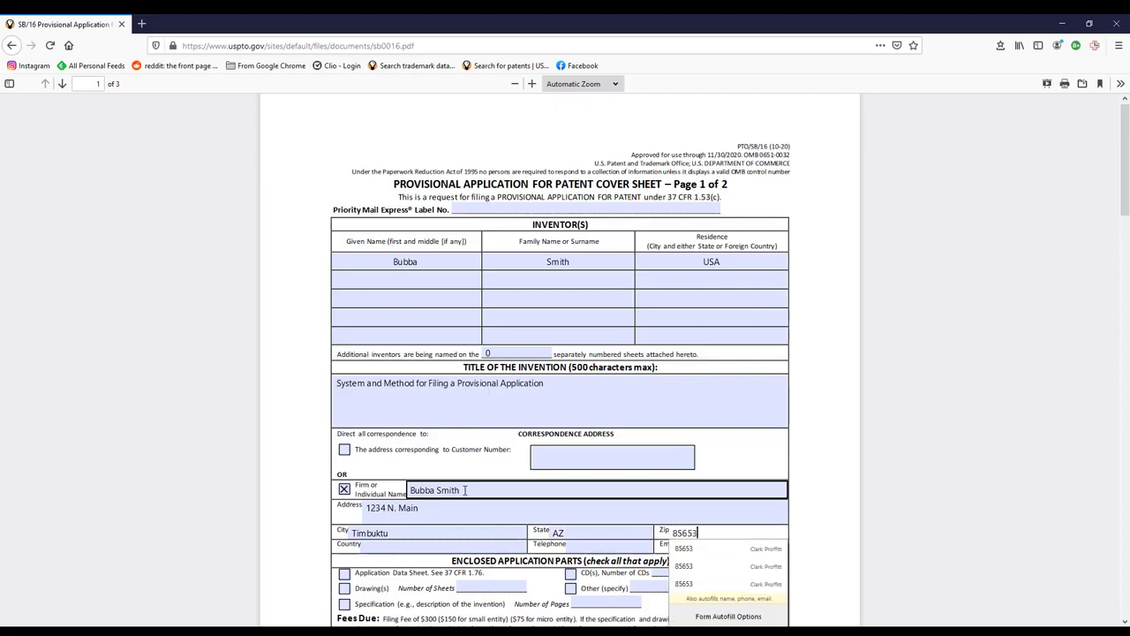
pyautogui.click(411, 548)
pyautogui.write('USA')
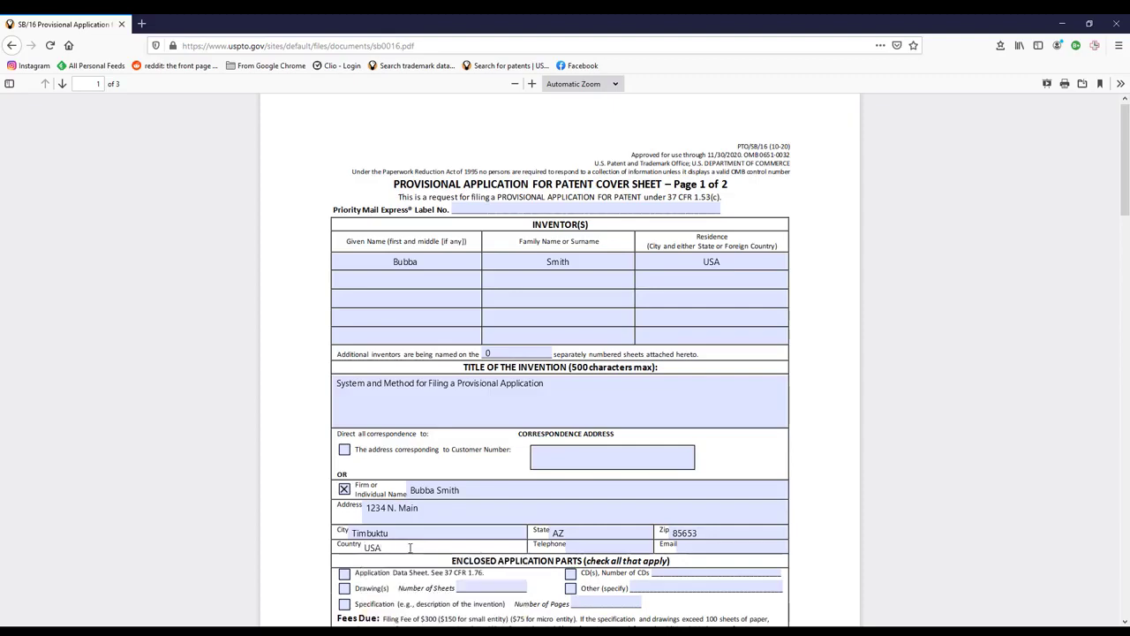
pyautogui.press('Tab')
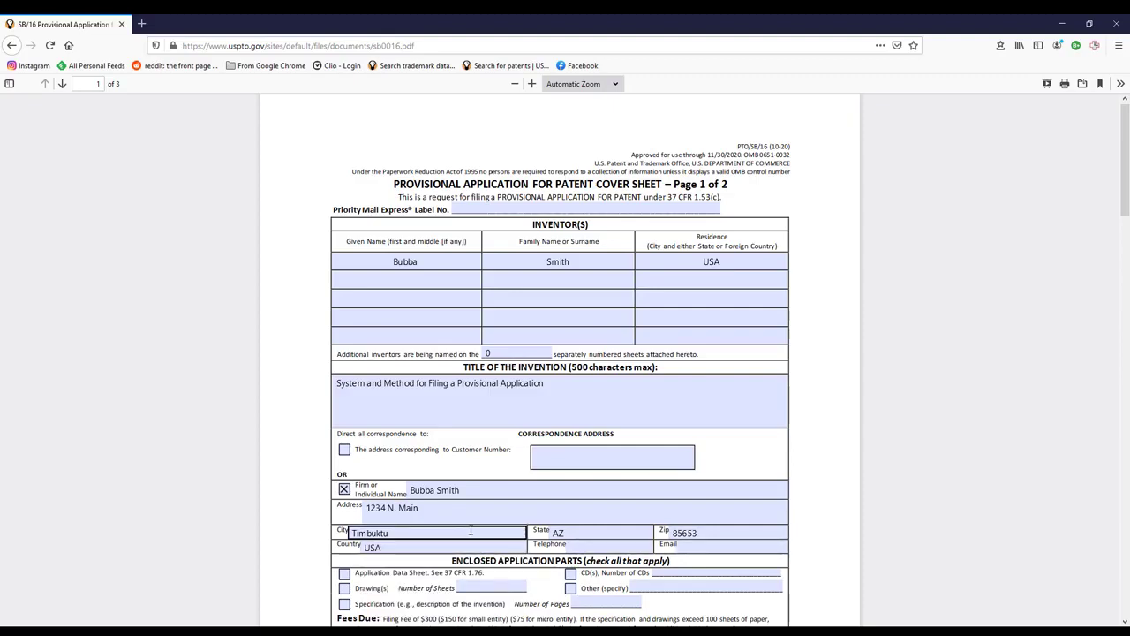
pyautogui.scroll(-5, 685, 505)
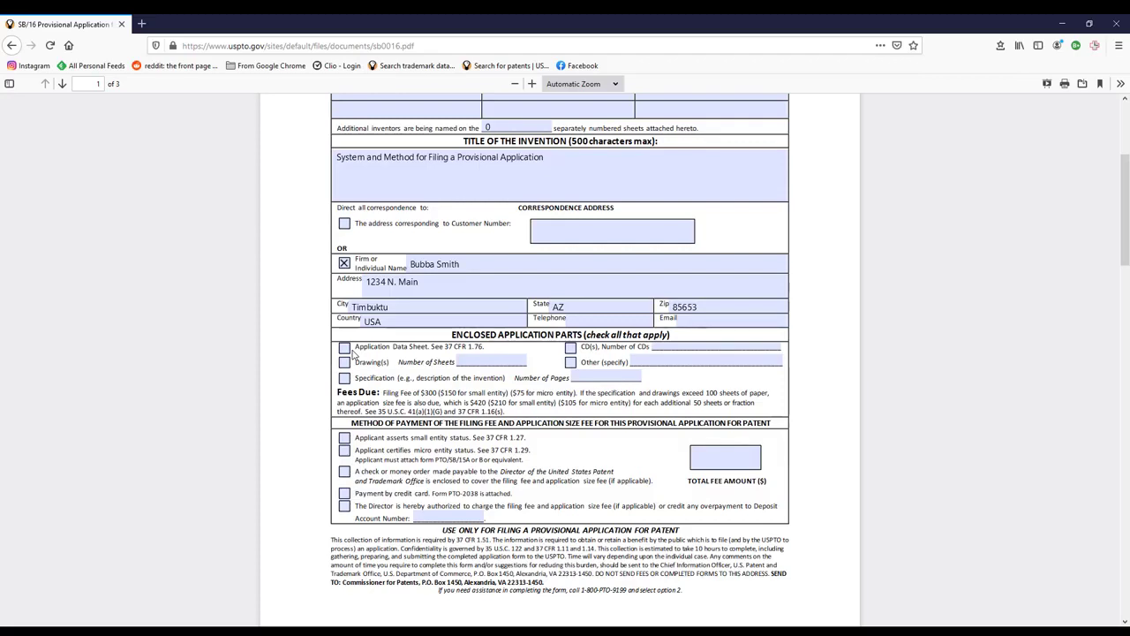
# - Check Drawing(s) with 4 sheets and Specification with 8 pages as enclosed parts
pyautogui.scroll(-1, 352, 353)
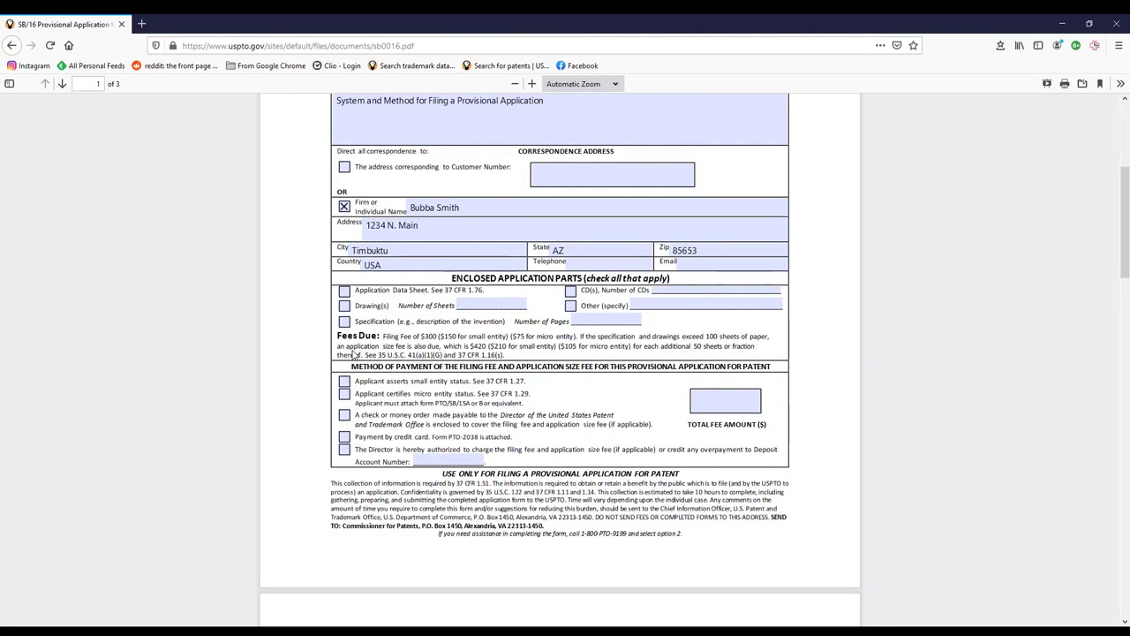
pyautogui.click(344, 305)
pyautogui.click(490, 300)
pyautogui.write('4')
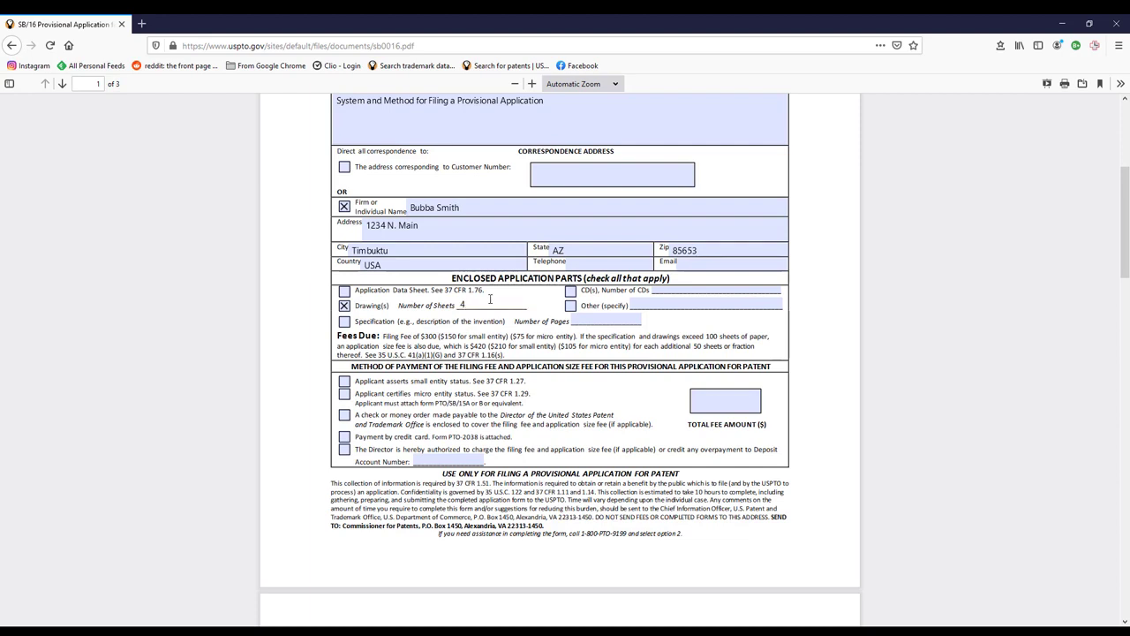
pyautogui.click(344, 322)
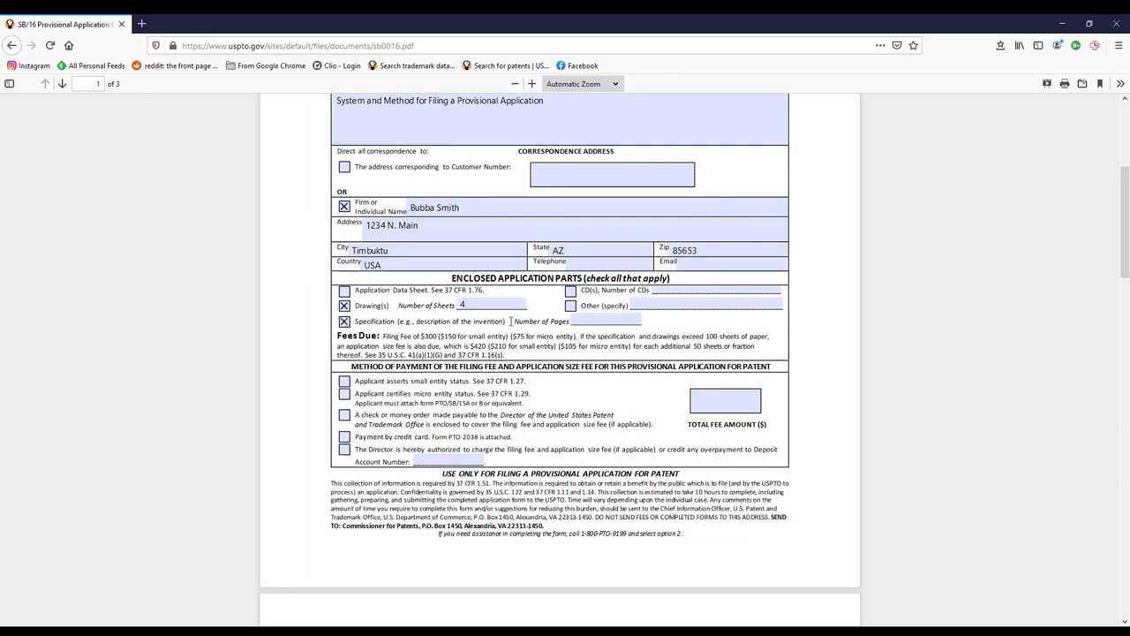
pyautogui.click(596, 320)
pyautogui.write('8')
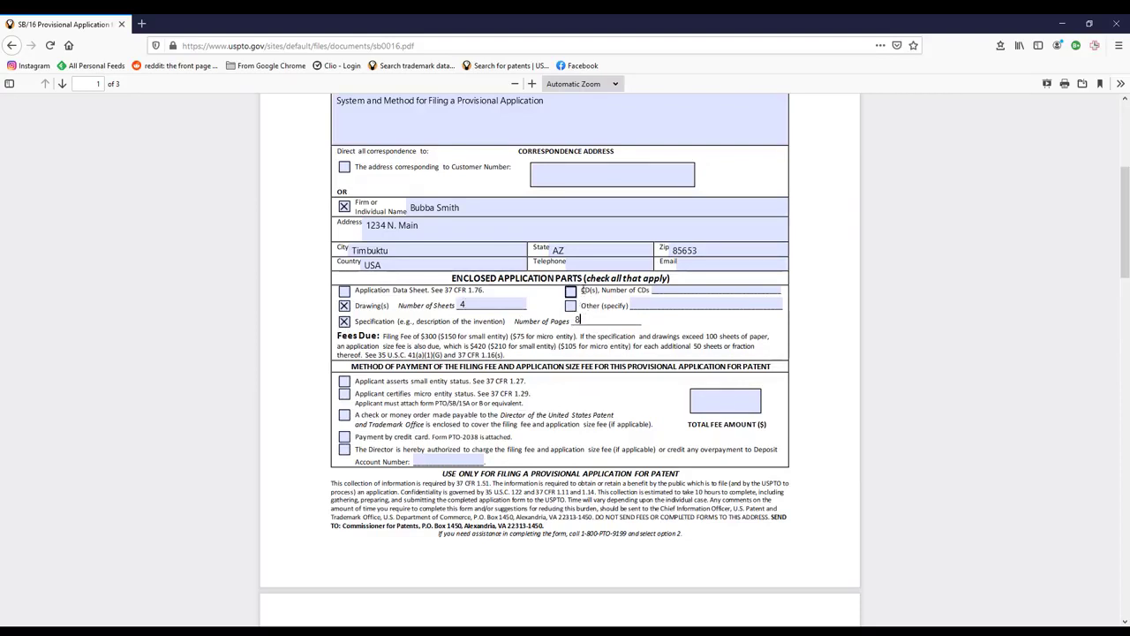
pyautogui.scroll(-3, 600, 358)
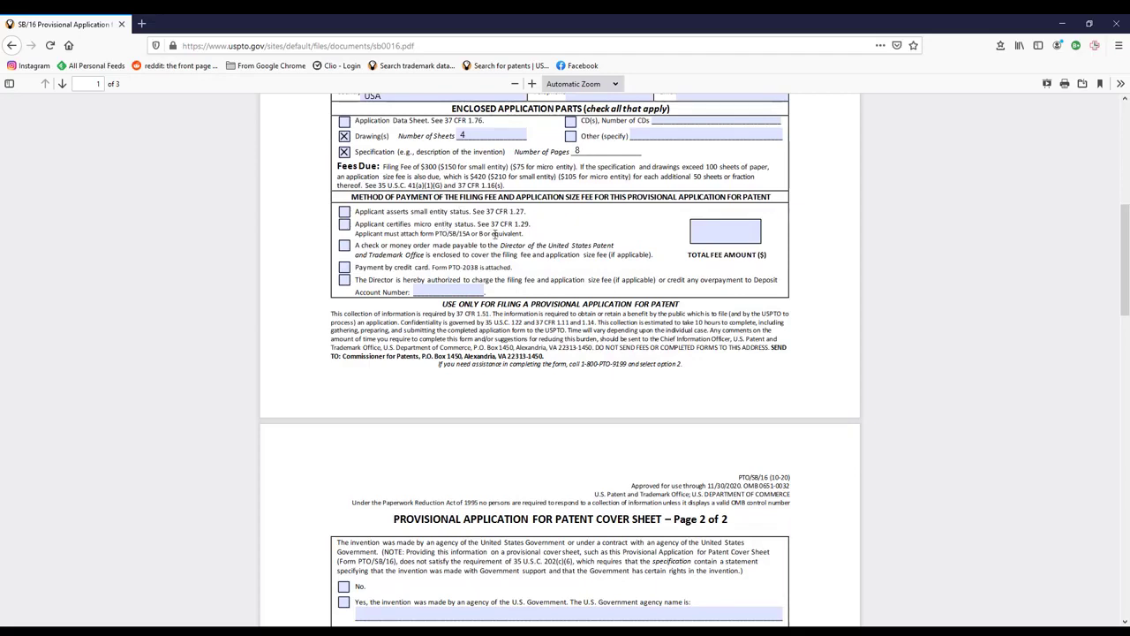
# - Search 'uspto micro entity status' in a new tab, read the gross income limit page, and go back
pyautogui.click(141, 24)
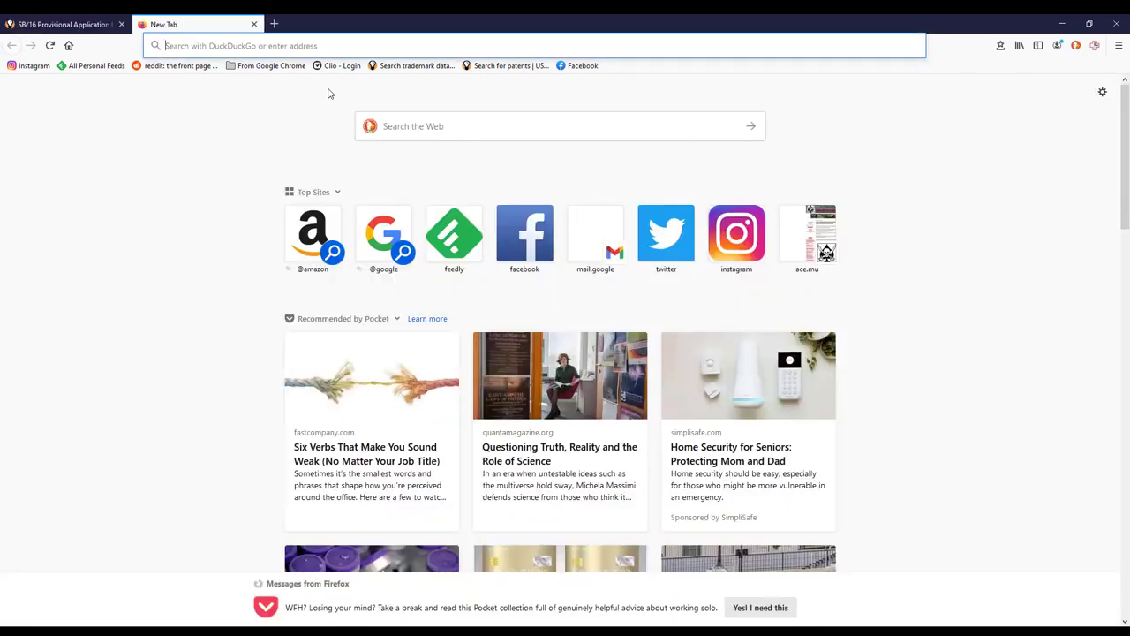
pyautogui.write('uspto m')
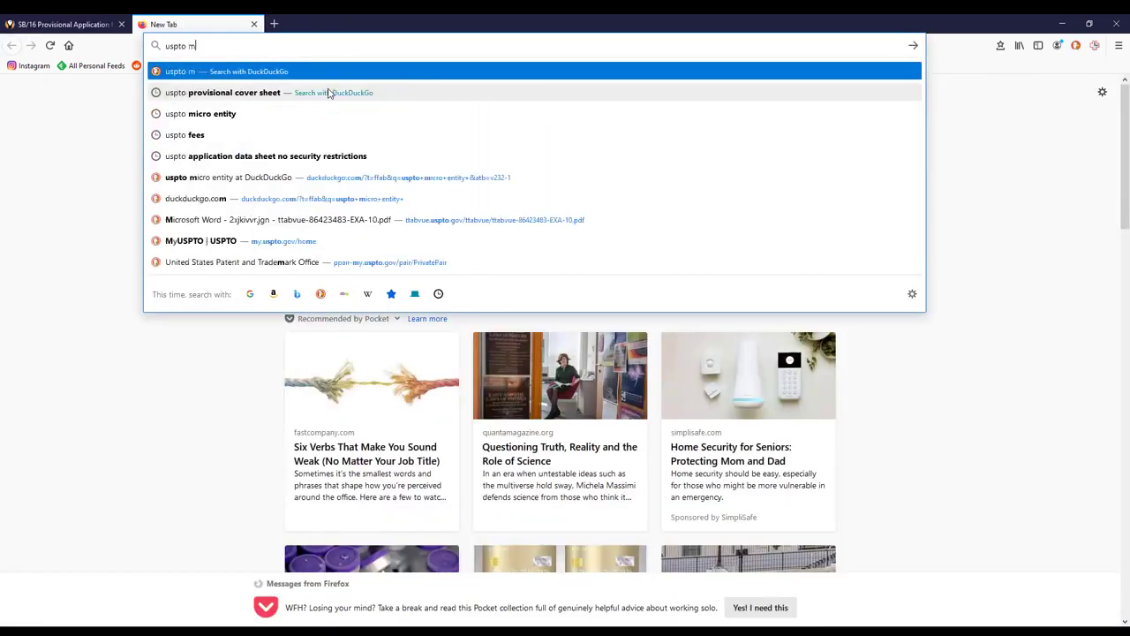
pyautogui.write('icro entity ')
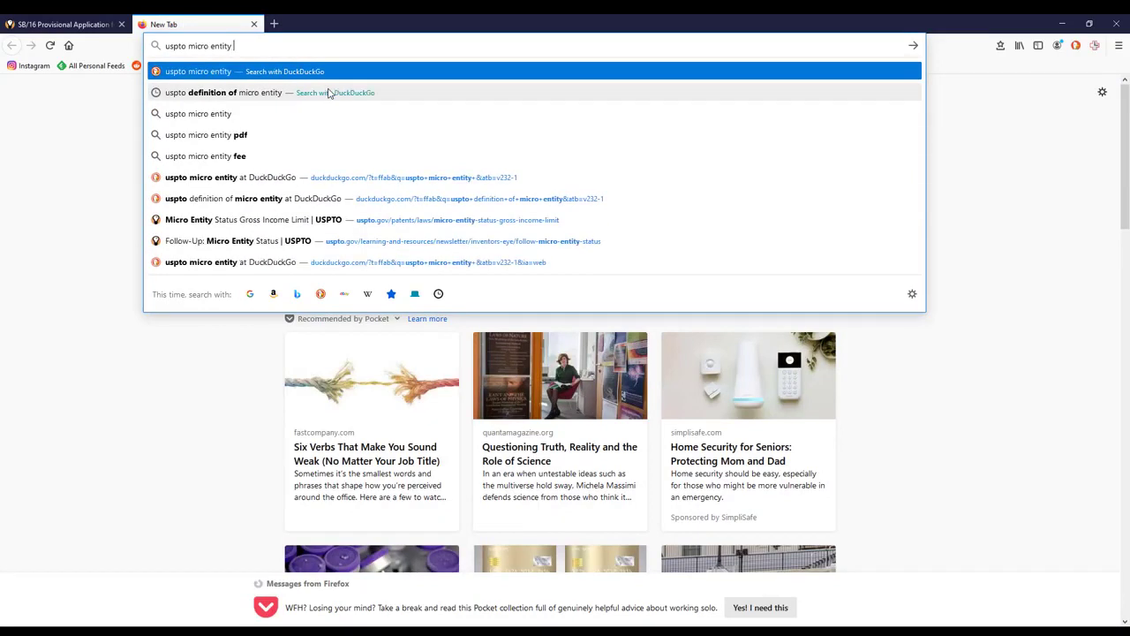
pyautogui.write('status')
pyautogui.press('Return')
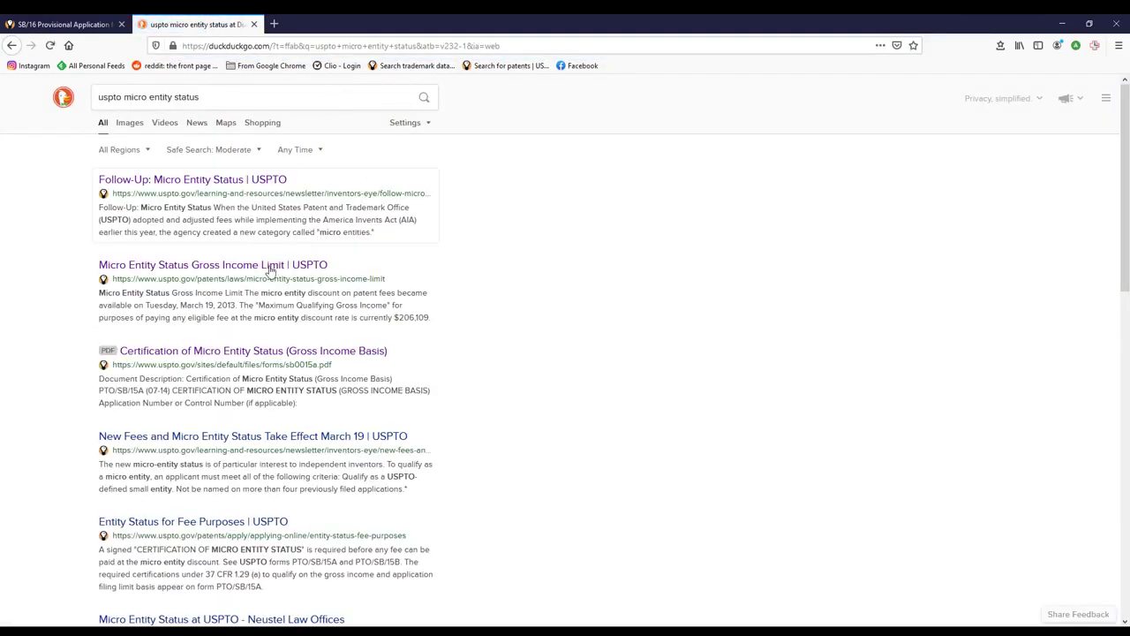
pyautogui.click(265, 267)
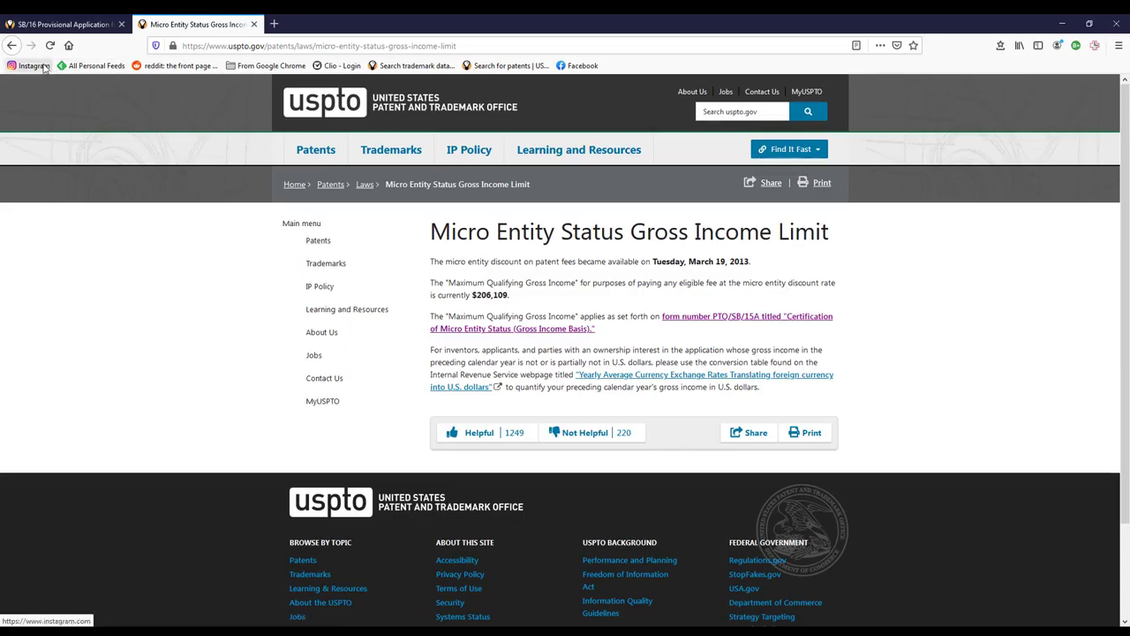
pyautogui.click(12, 46)
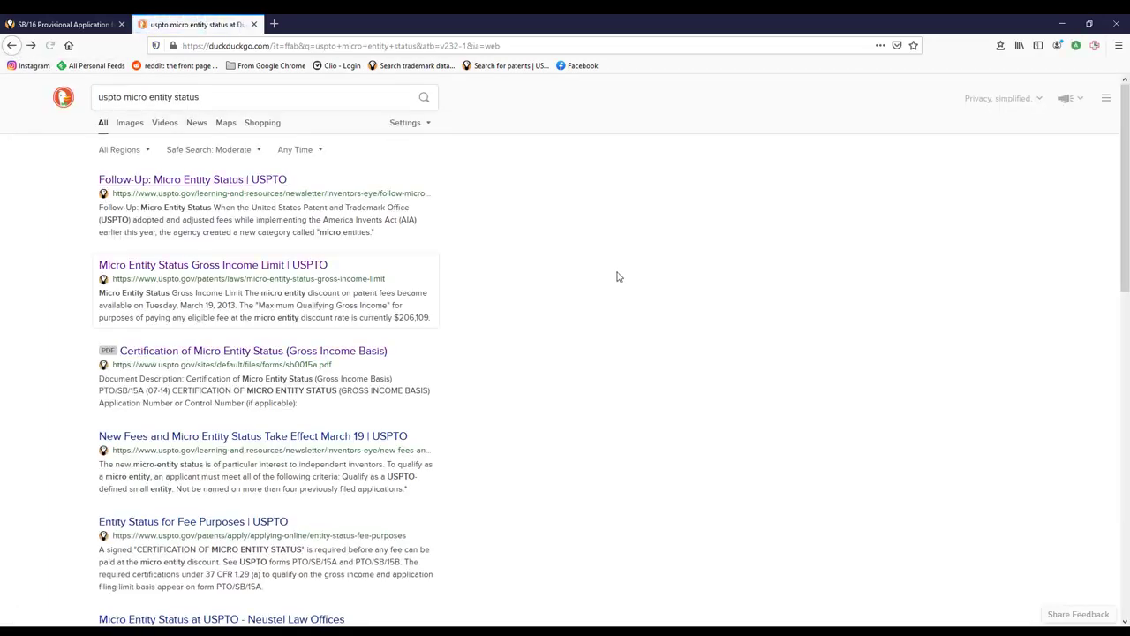
# - Open the SB/15A micro entity certification form and review it down to the signature block, leaving it blank
pyautogui.click(237, 354)
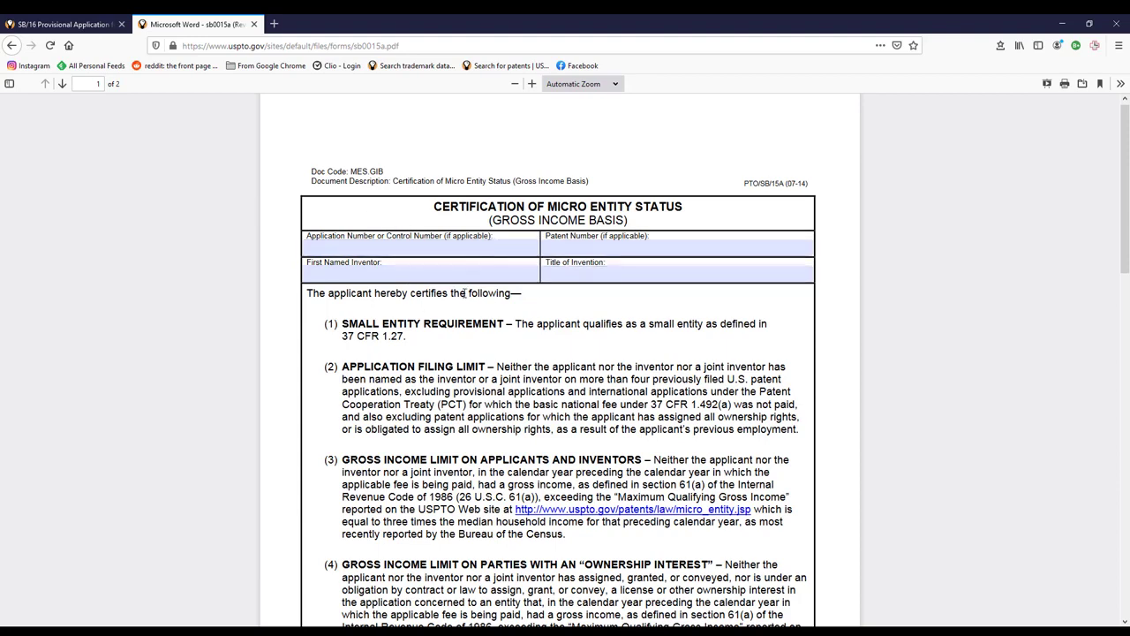
pyautogui.scroll(-5, 757, 333)
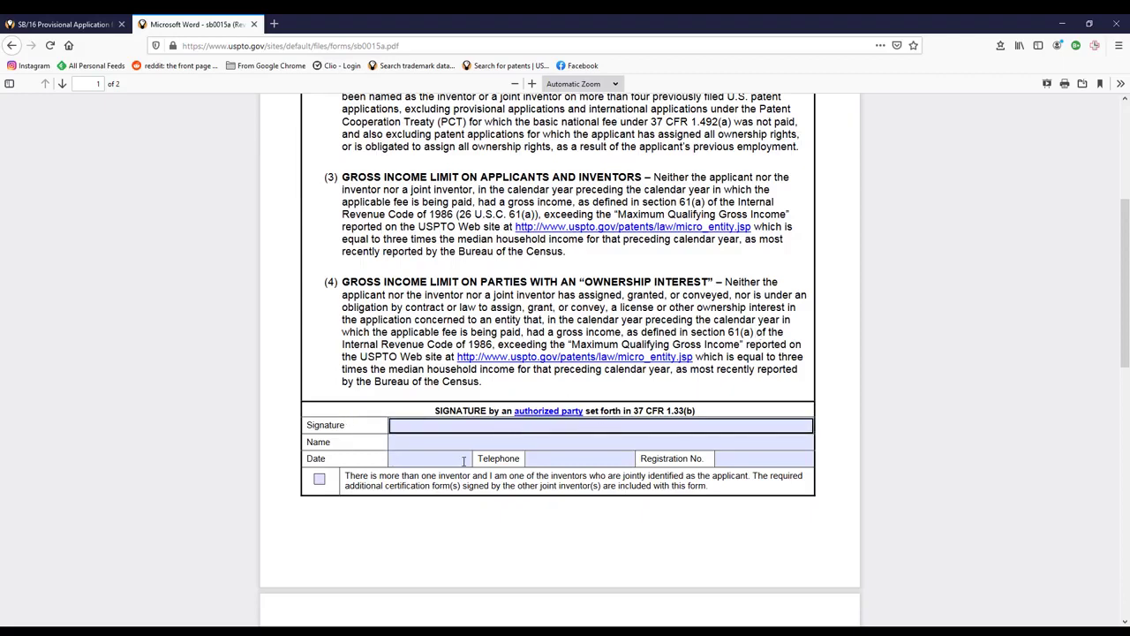
pyautogui.click(431, 443)
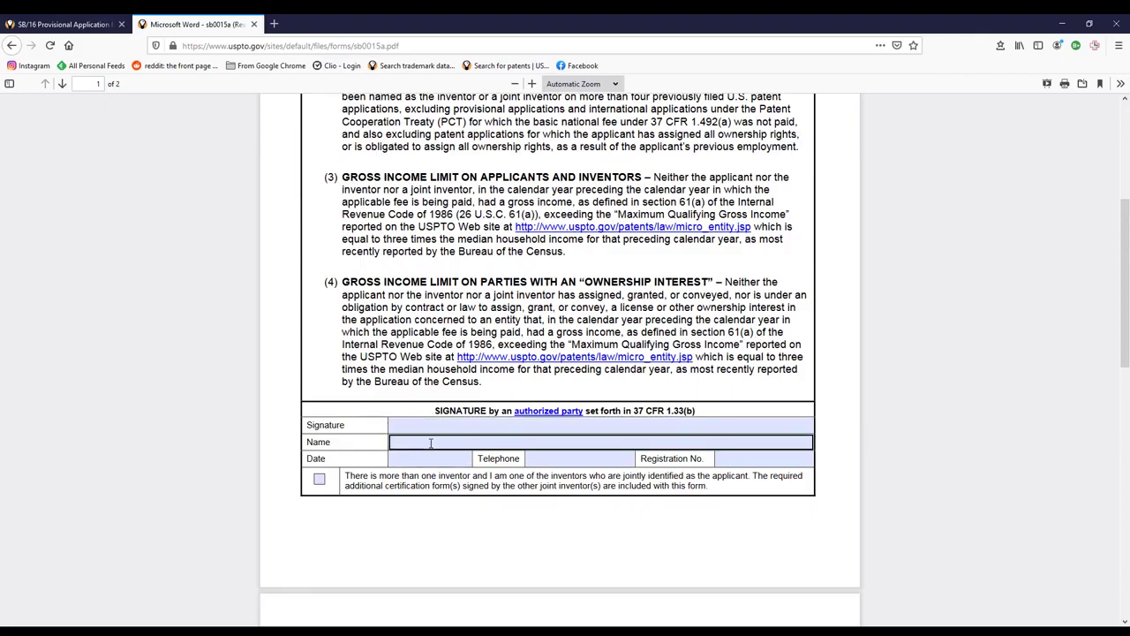
pyautogui.click(484, 426)
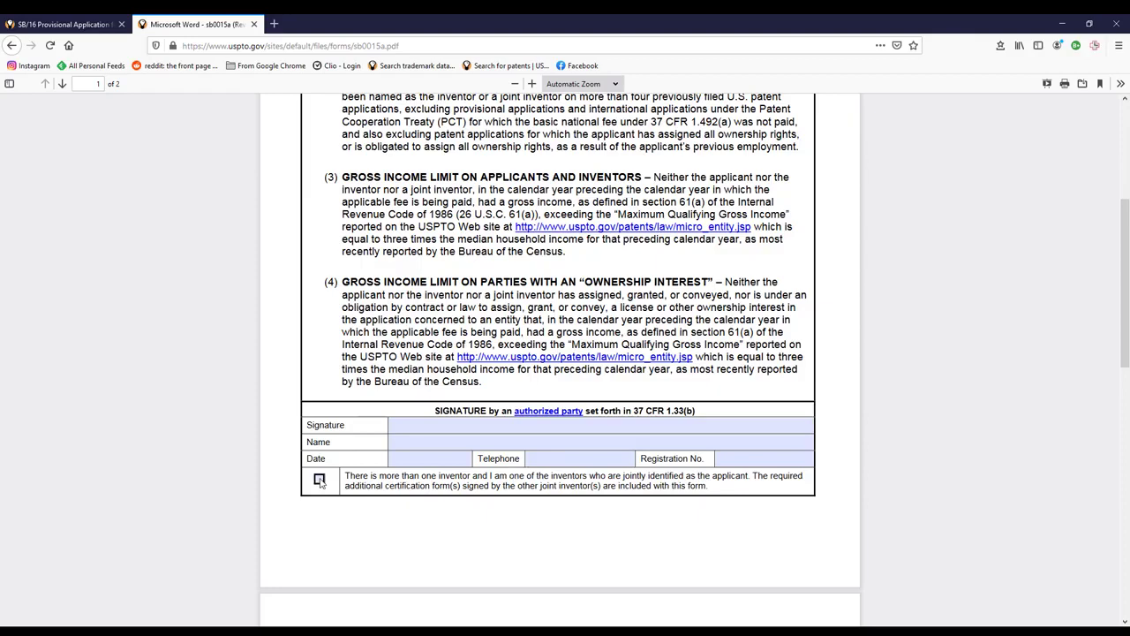
pyautogui.scroll(3, 497, 237)
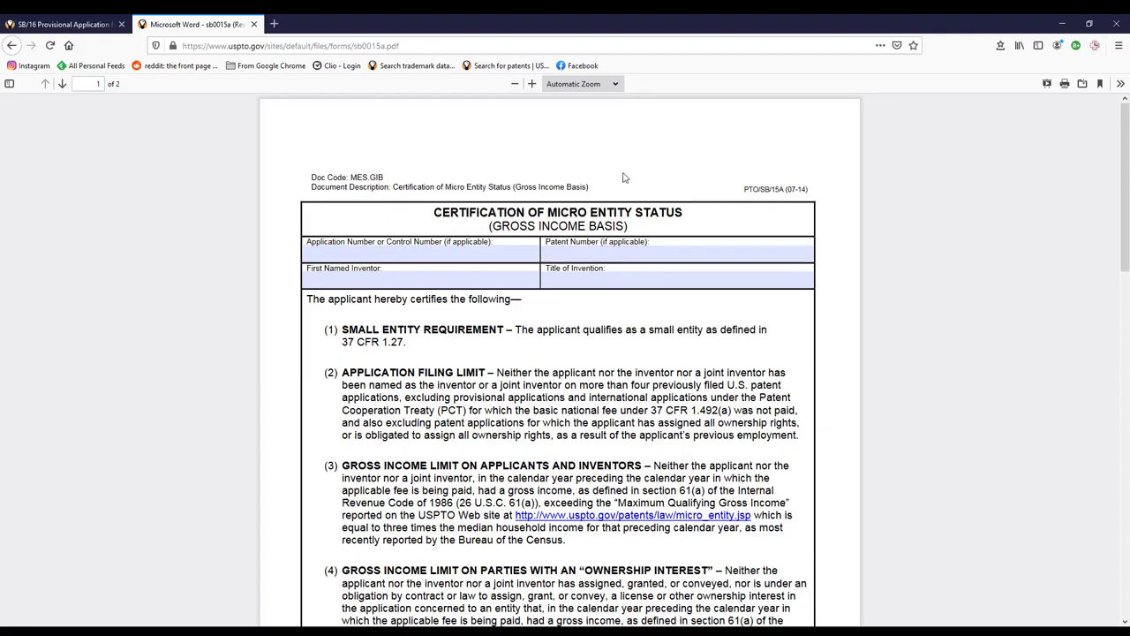
# - On the SB/16 cover sheet, certify micro entity status and choose credit card payment
pyautogui.click(88, 29)
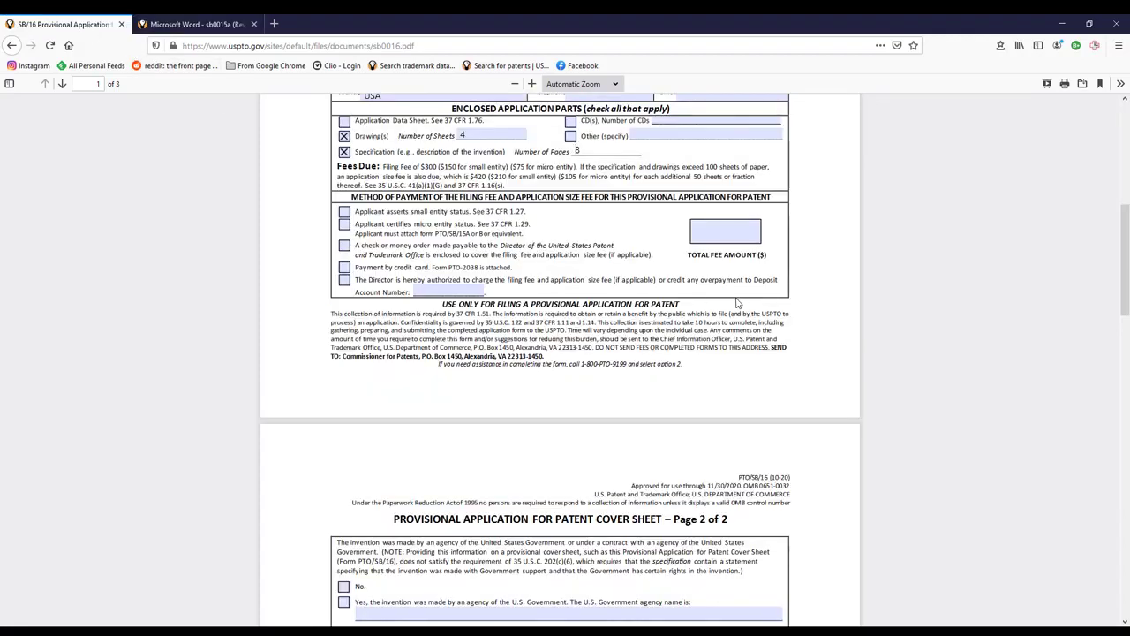
pyautogui.click(345, 224)
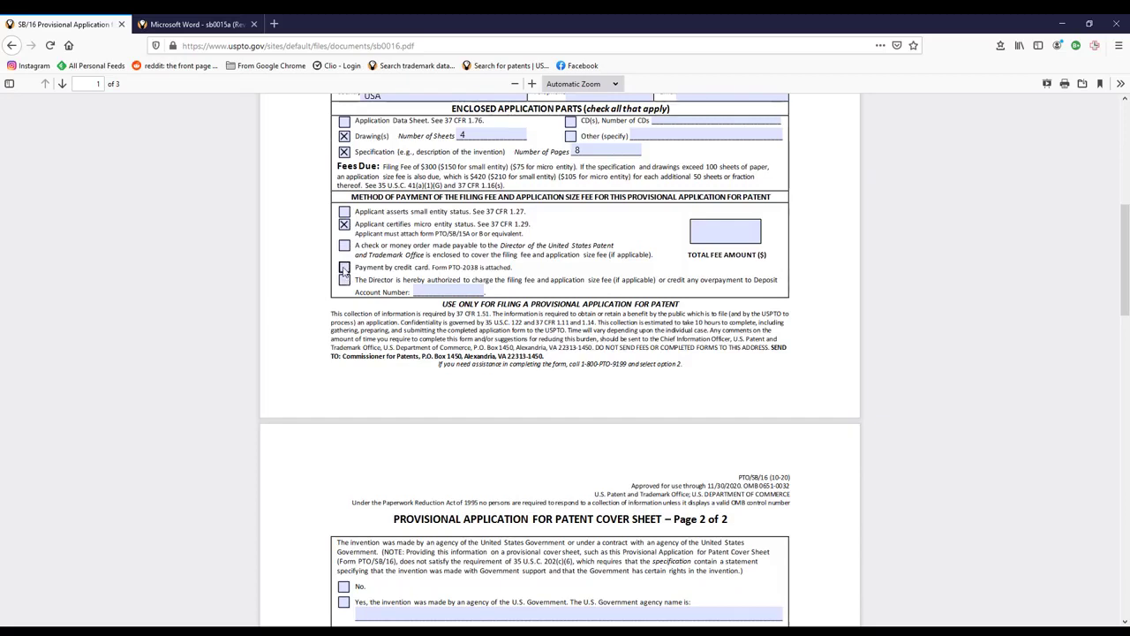
pyautogui.click(344, 266)
# - Enter the signer's name in the Typed or Printed Name field on page 2
pyautogui.scroll(-3, 530, 283)
pyautogui.scroll(2, 565, 305)
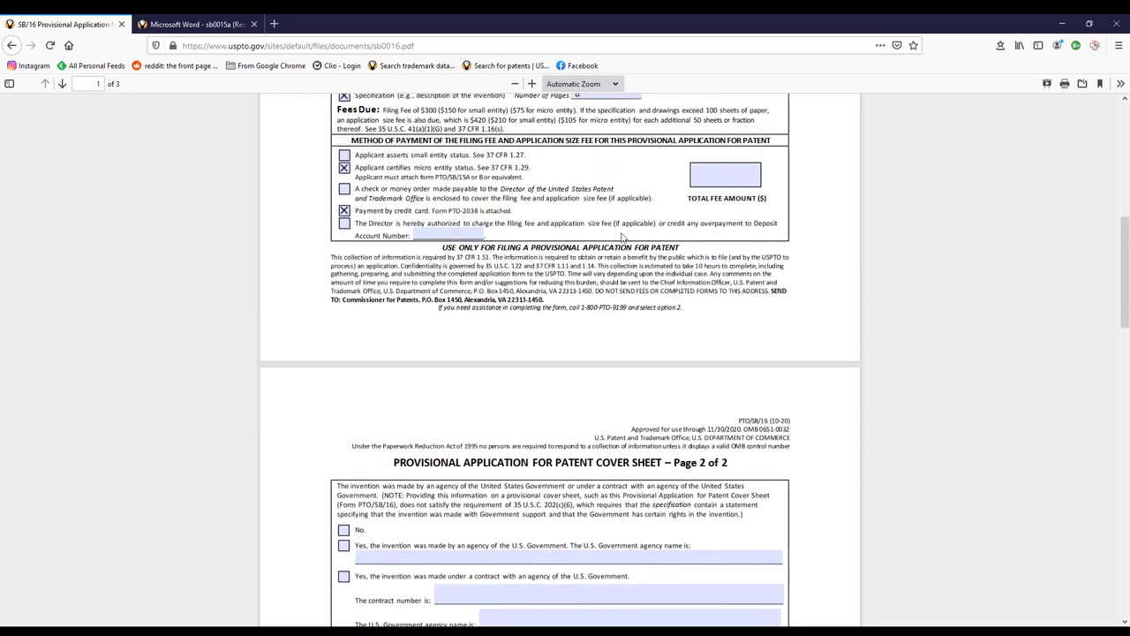
pyautogui.scroll(-3, 674, 297)
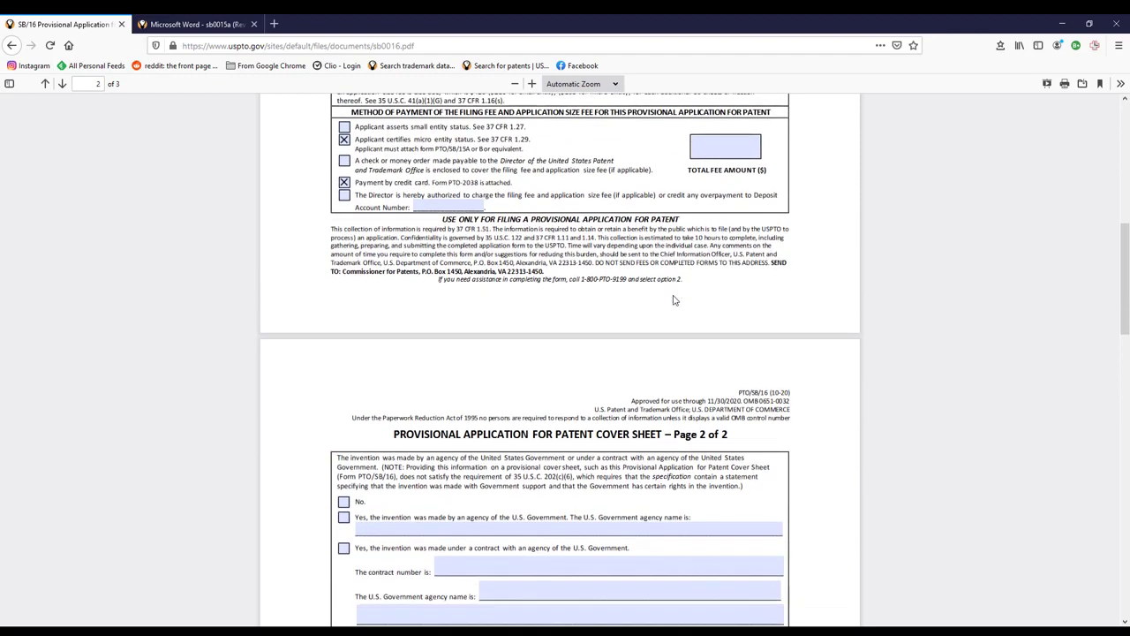
pyautogui.scroll(1, 674, 298)
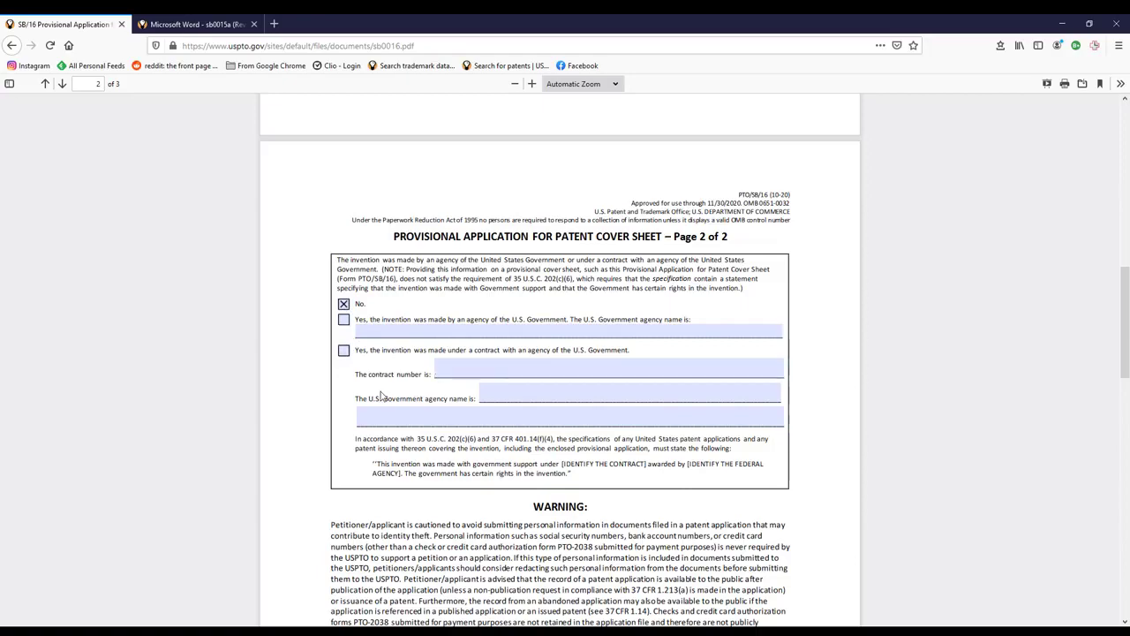
pyautogui.scroll(-1, 382, 396)
pyautogui.scroll(-4, 382, 396)
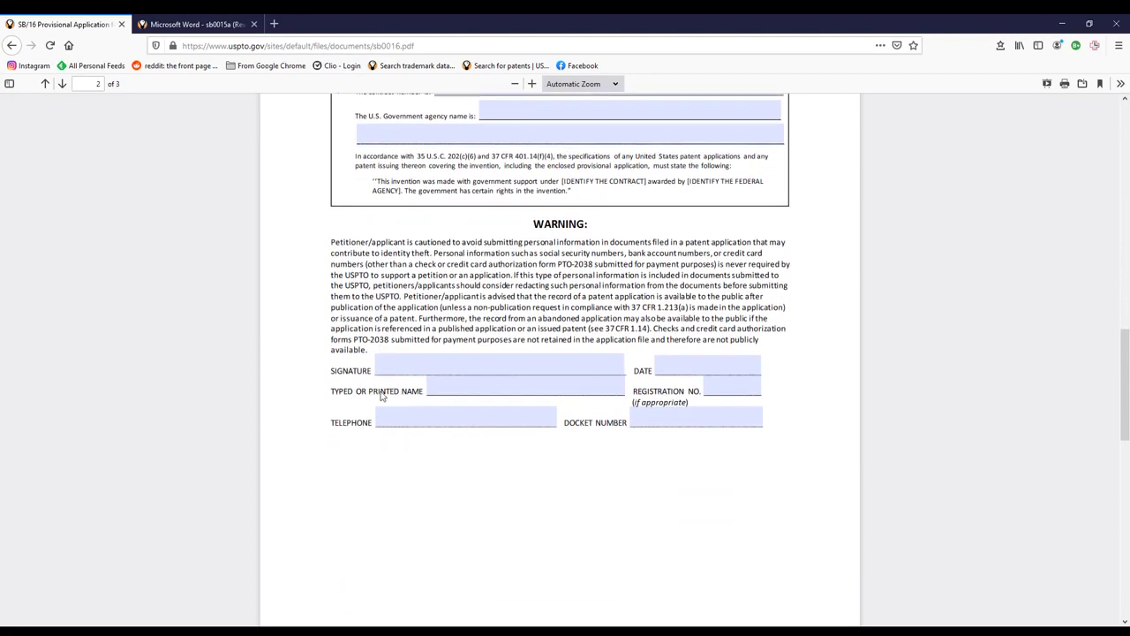
pyautogui.click(489, 360)
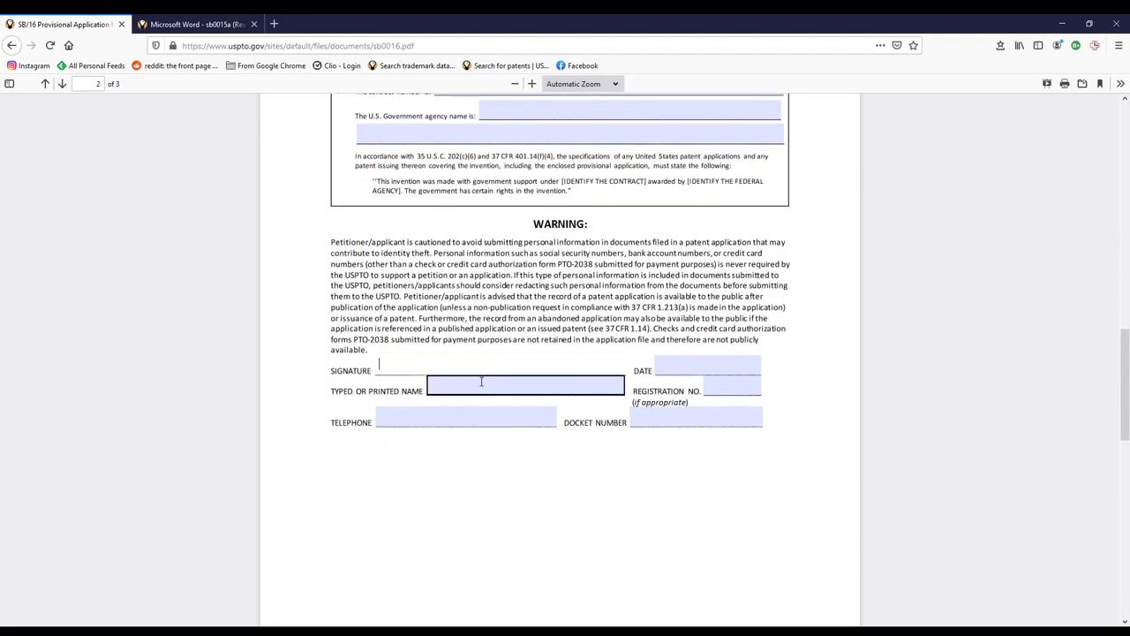
pyautogui.click(481, 380)
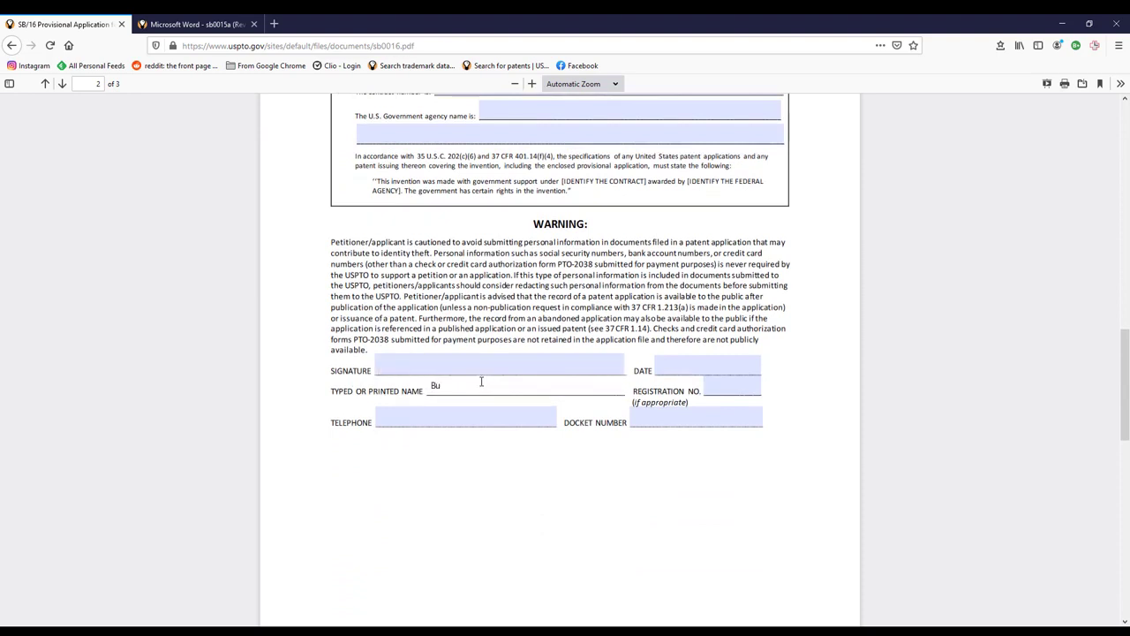
# - Date the signature block 2/15/2021
pyautogui.click(682, 366)
pyautogui.write('2/15/')
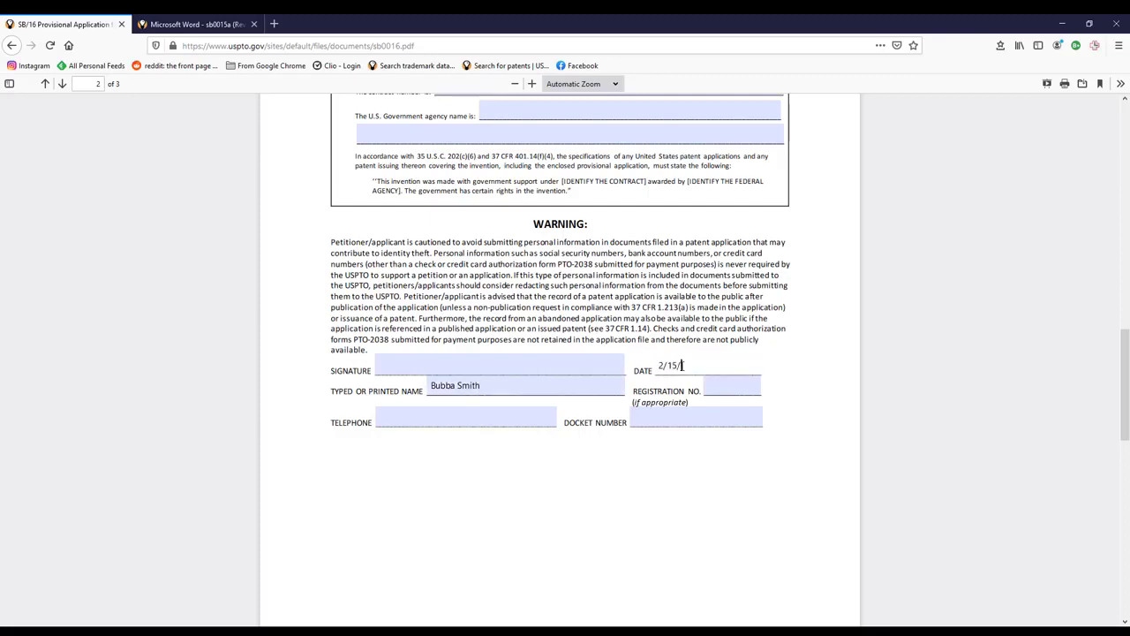
pyautogui.write('2021')
pyautogui.click(724, 385)
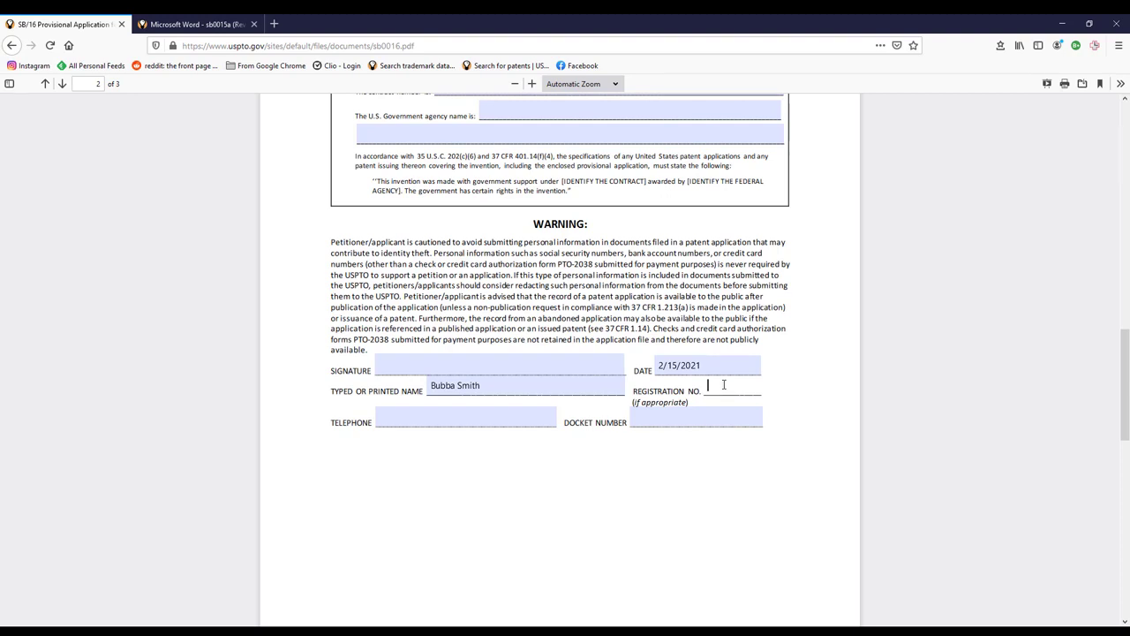
pyautogui.click(473, 420)
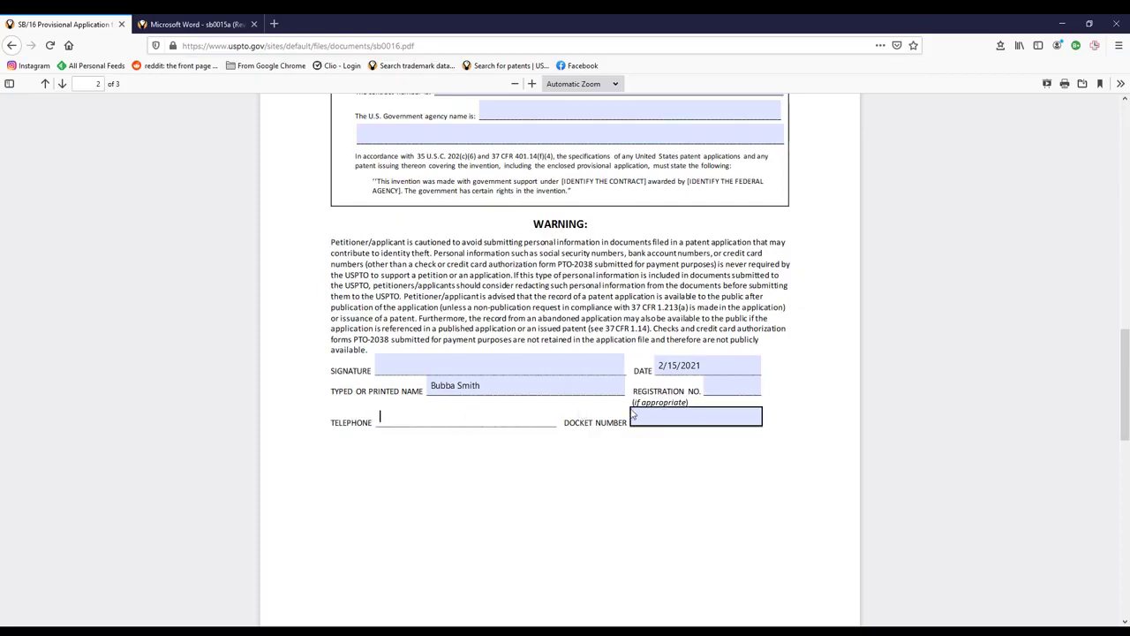
pyautogui.click(679, 420)
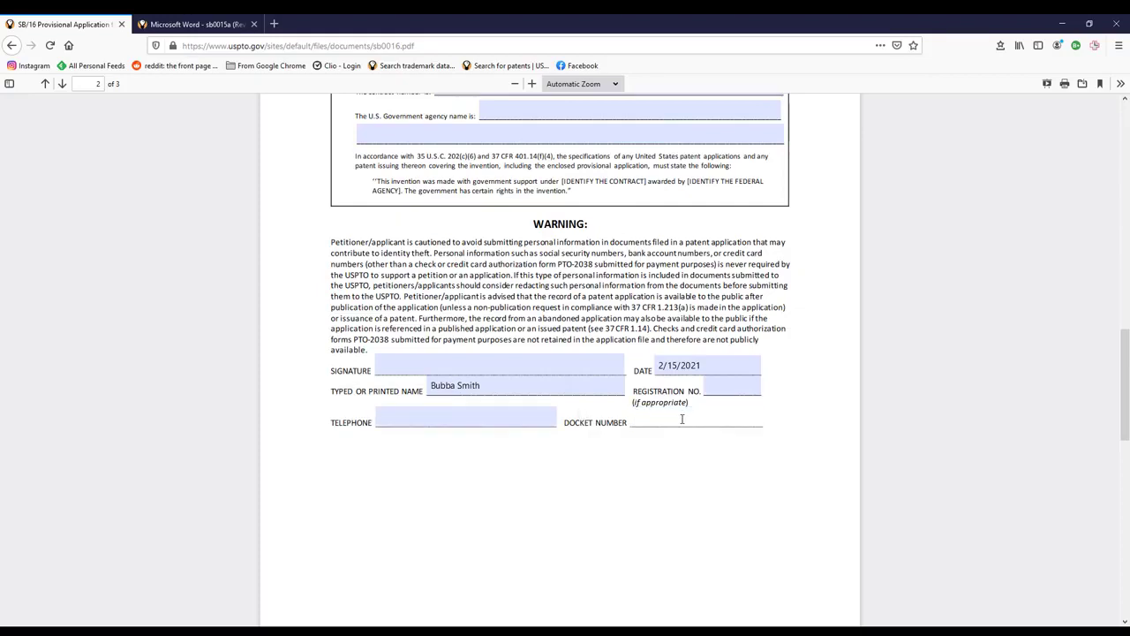
pyautogui.scroll(-1, 633, 433)
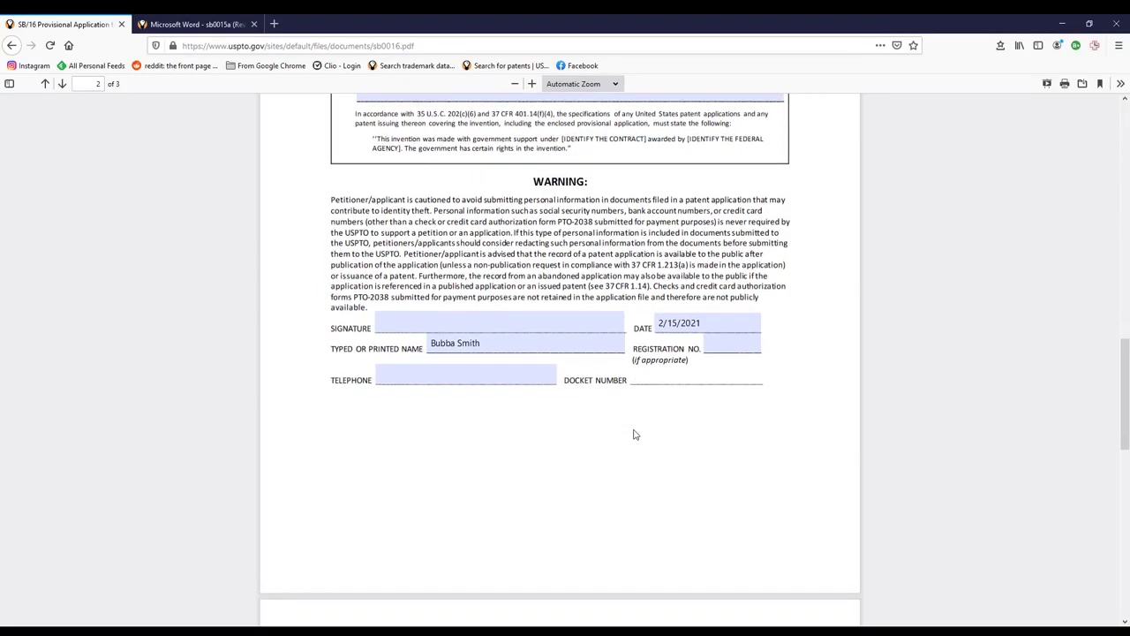
pyautogui.scroll(-3, 633, 434)
pyautogui.scroll(5, 634, 434)
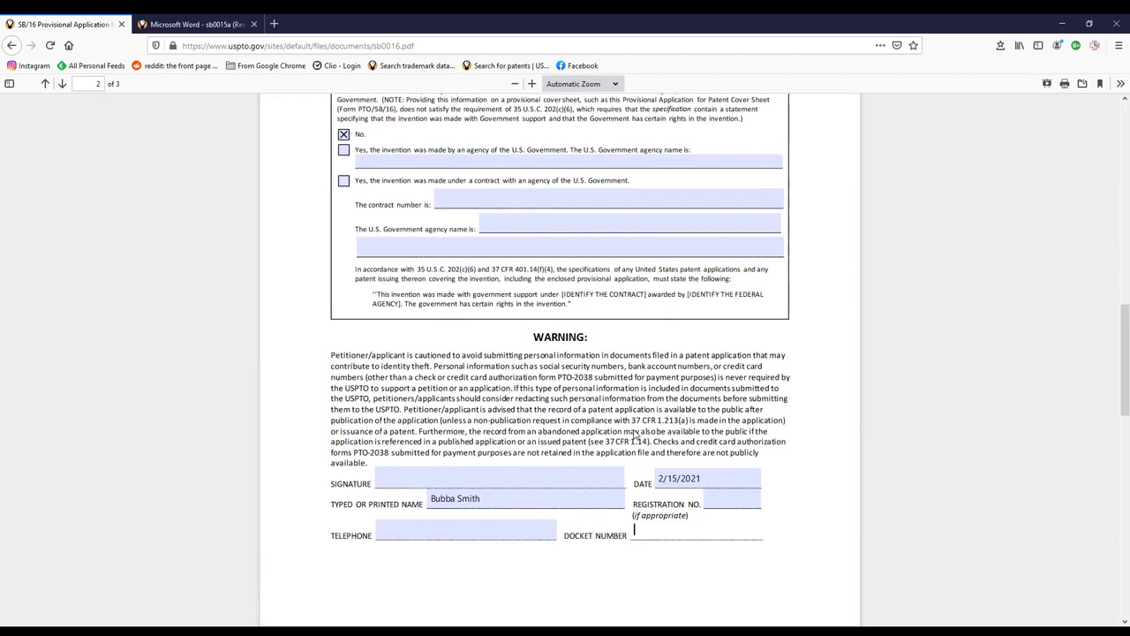
pyautogui.click(466, 528)
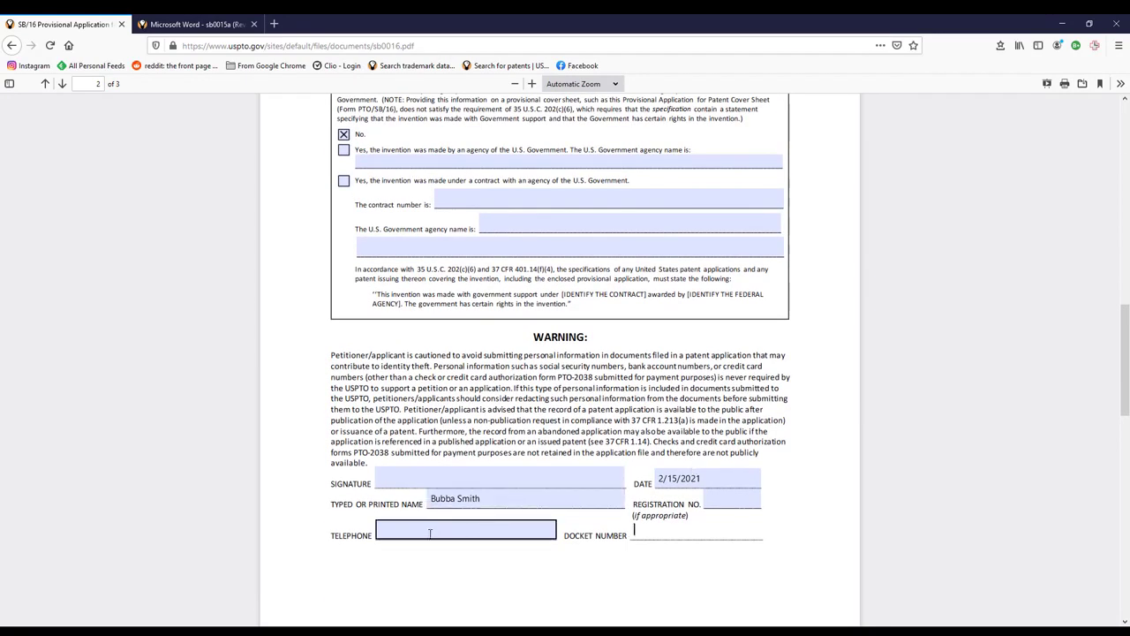
pyautogui.scroll(15, 270, 531)
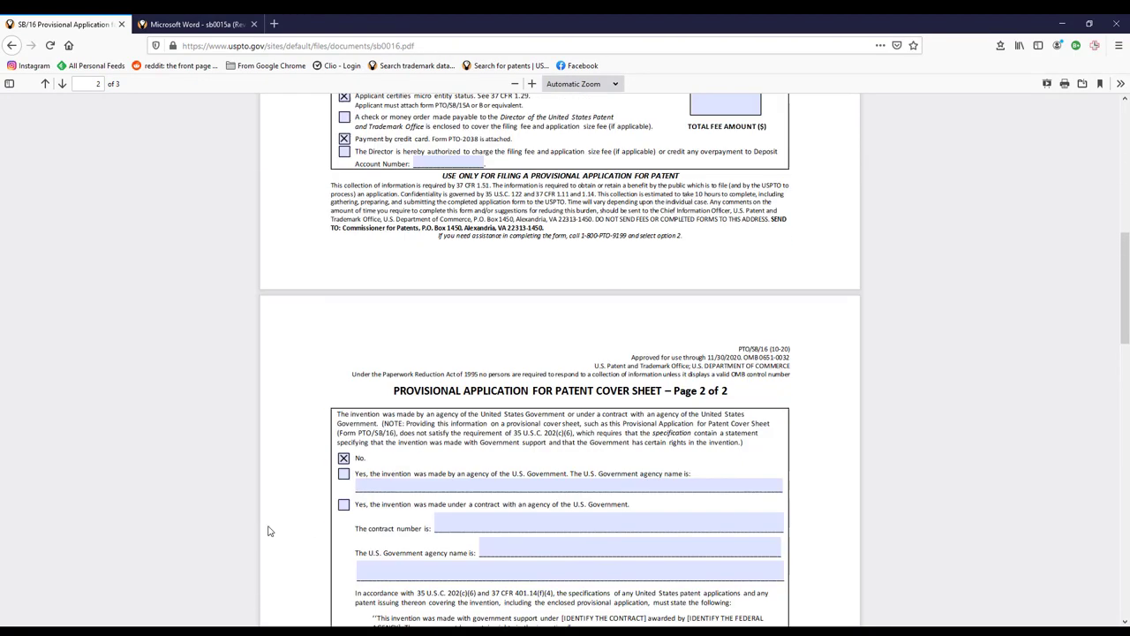
pyautogui.scroll(-15, 270, 531)
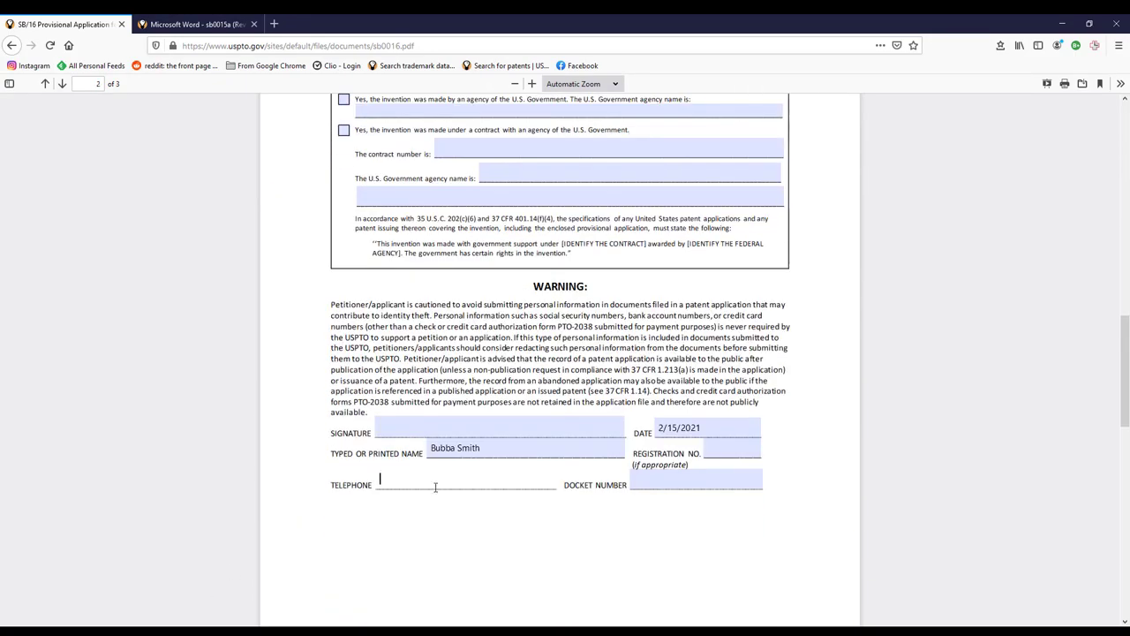
# - Sign with an /s/-style electronic signature of the signer's name
pyautogui.click(436, 431)
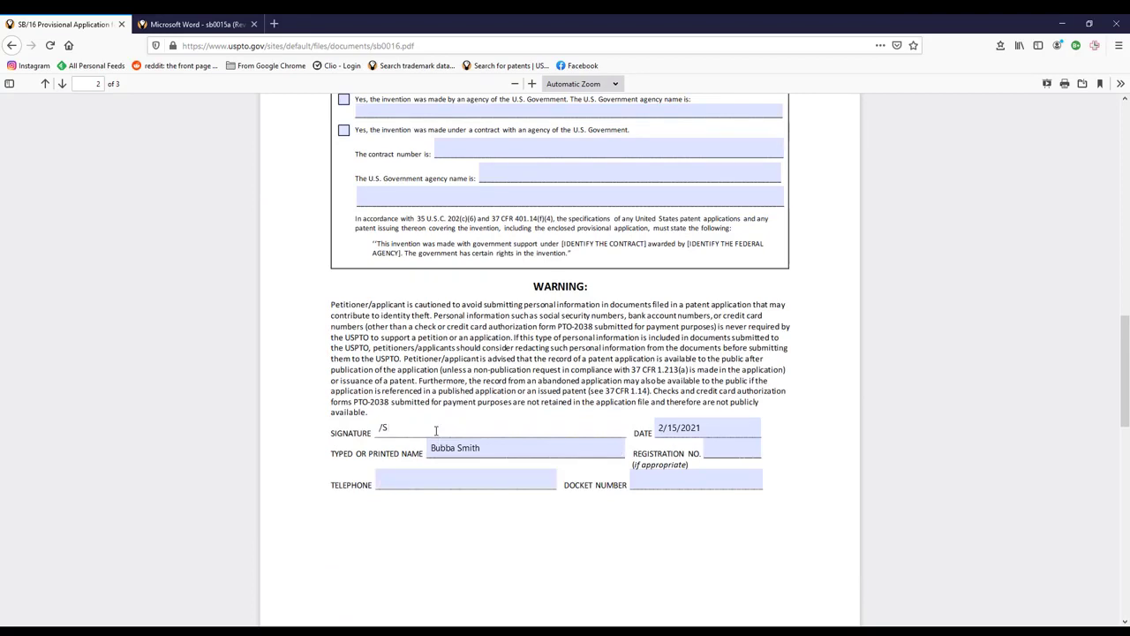
pyautogui.write('/S')
pyautogui.press('BackSpace')
pyautogui.click(863, 243)
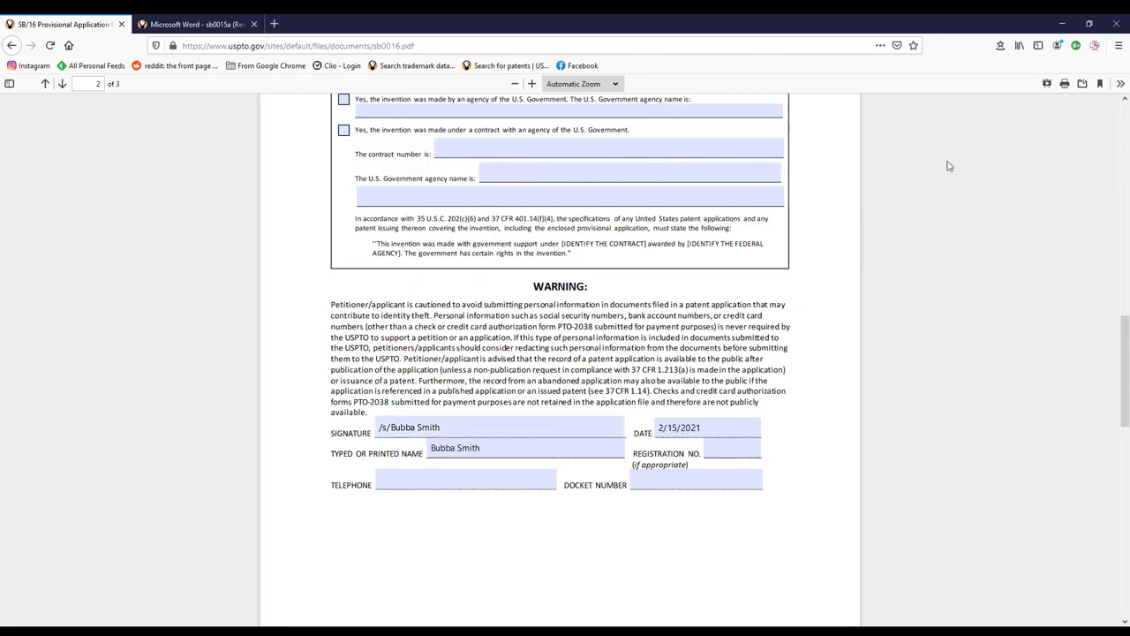
# - Preview the filled cover sheet for printing, then close the preview without printing
pyautogui.click(1064, 83)
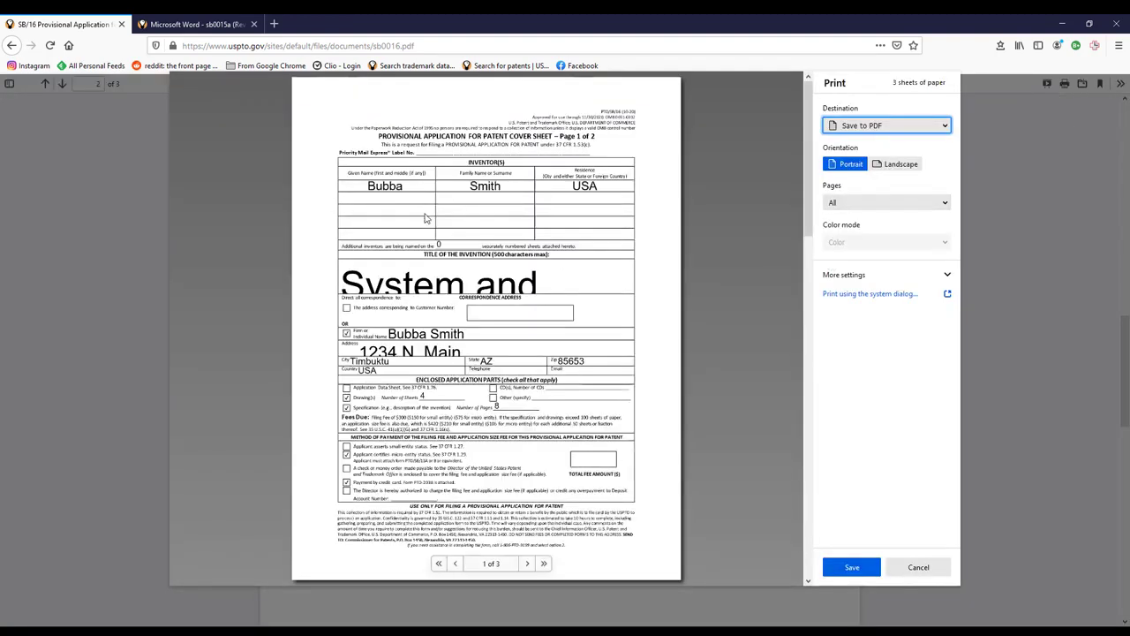
pyautogui.click(462, 286)
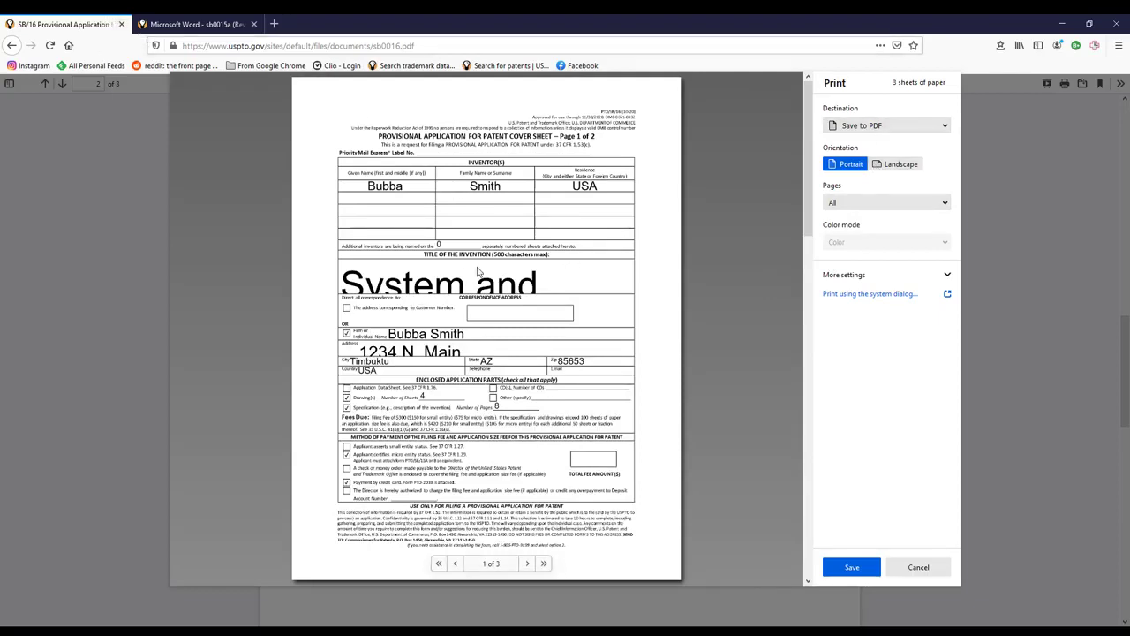
pyautogui.click(895, 570)
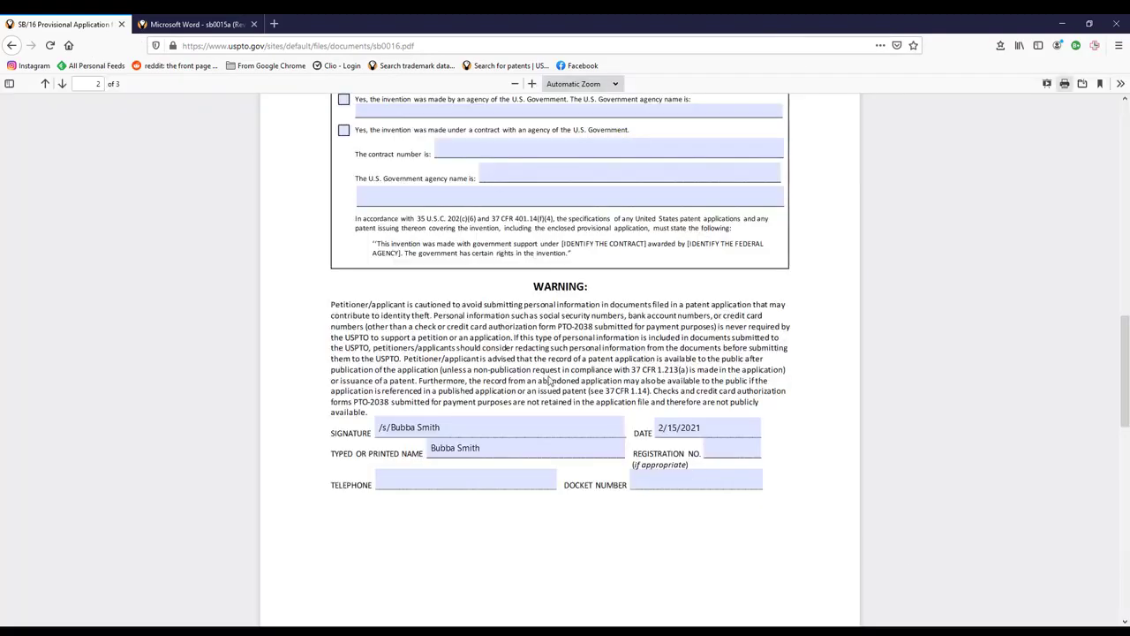
# - Select the invention title text and download sb0016.pdf to open it in Adobe Acrobat DC
pyautogui.scroll(12, 549, 379)
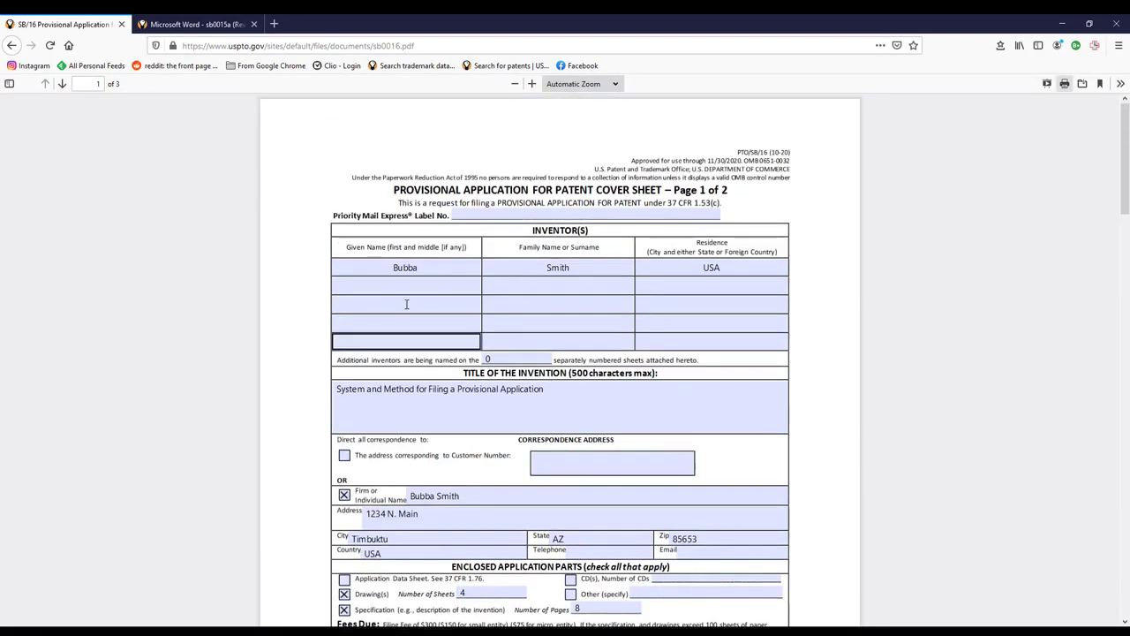
pyautogui.click(608, 418)
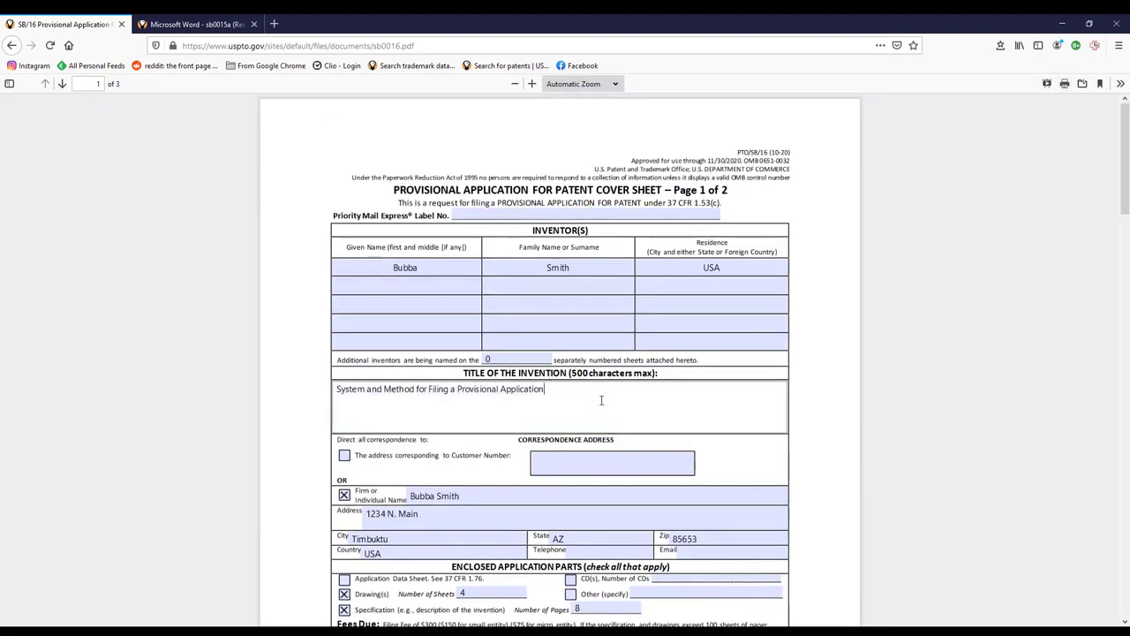
pyautogui.moveTo(601, 400); pyautogui.dragTo(211, 409)
pyautogui.click(853, 397)
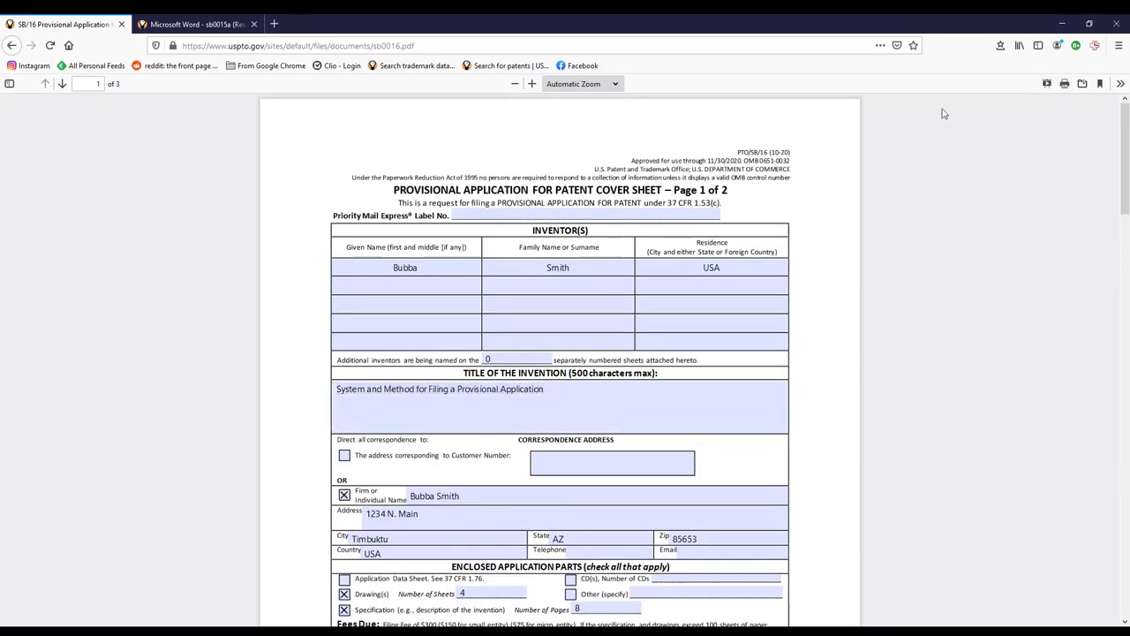
pyautogui.click(1083, 85)
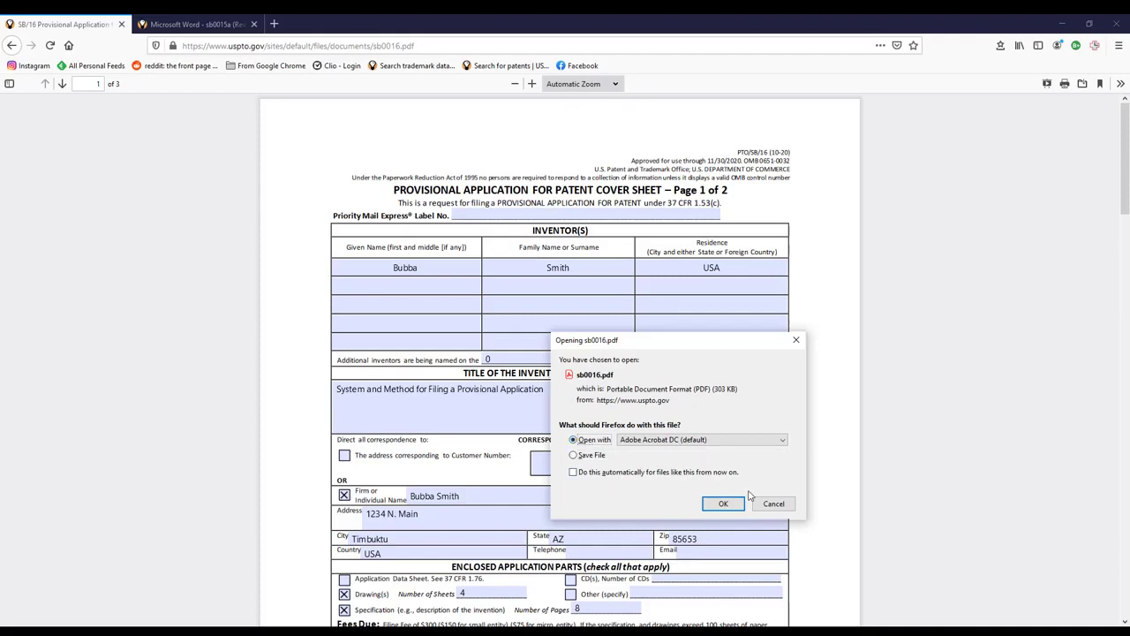
# - Open sb0016.pdf in Adobe Acrobat and check the print settings without printing
pyautogui.click(722, 502)
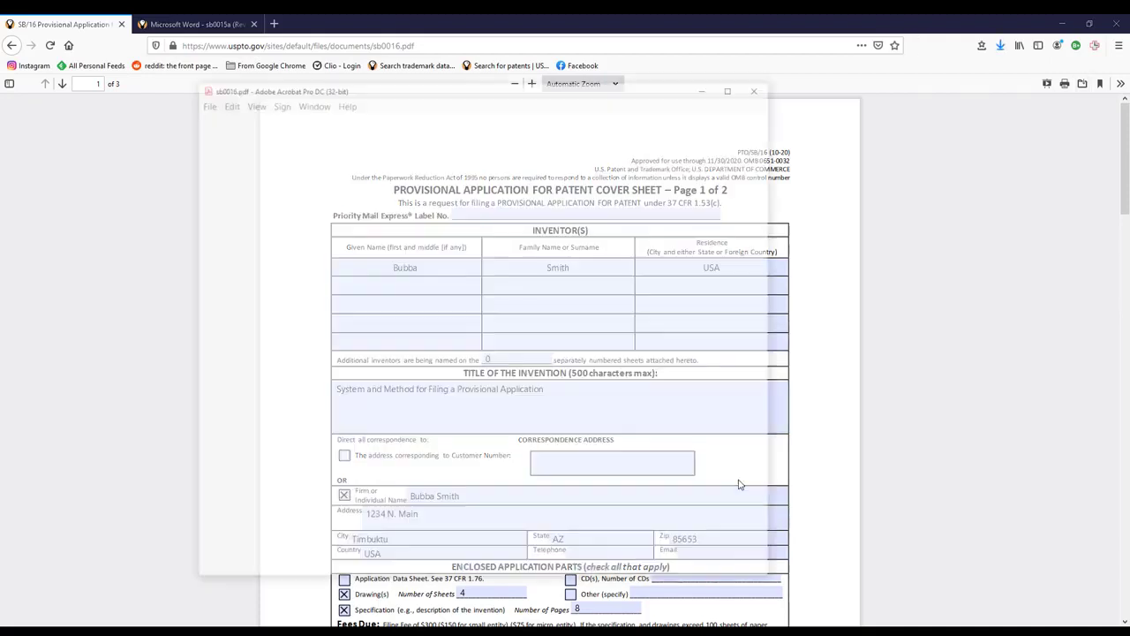
pyautogui.click(475, 371)
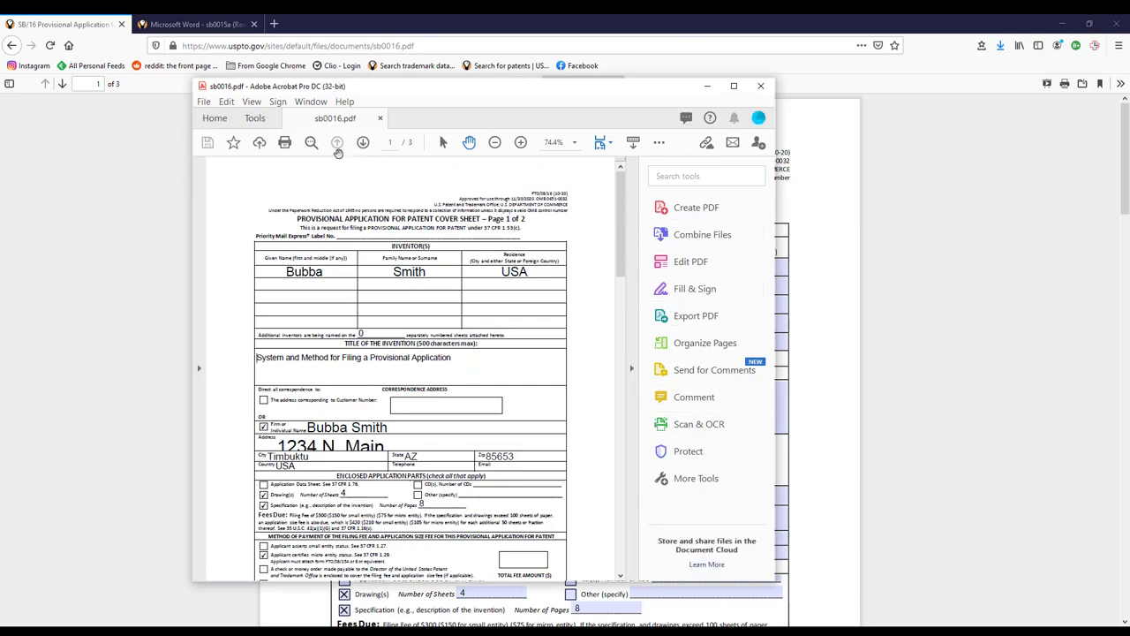
pyautogui.click(224, 101)
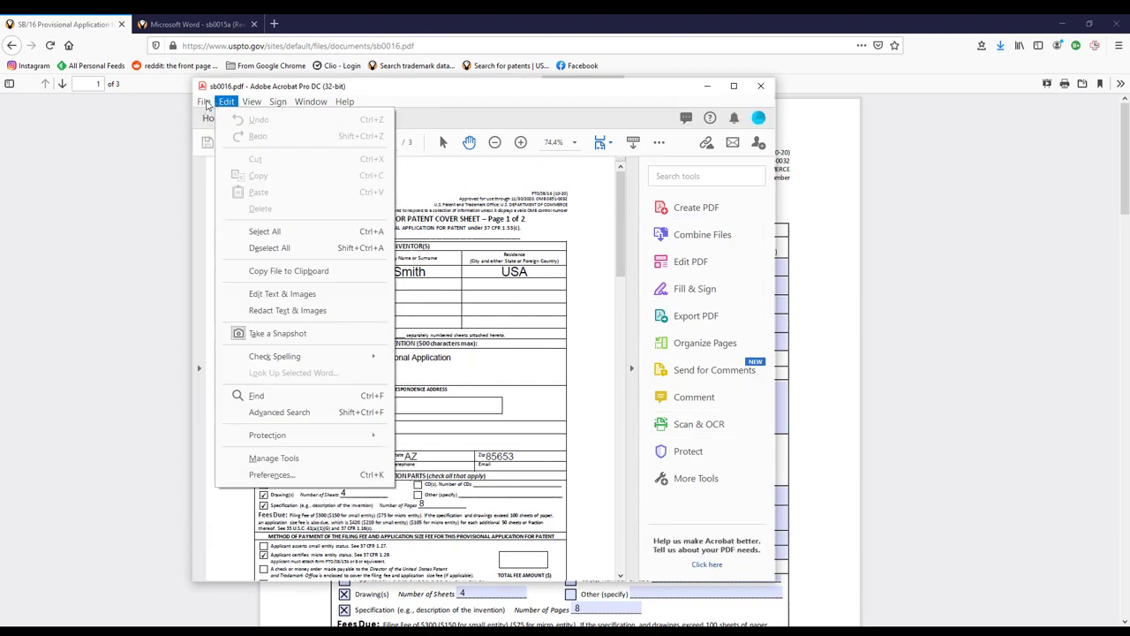
pyautogui.moveTo(204, 101)
pyautogui.click(247, 381)
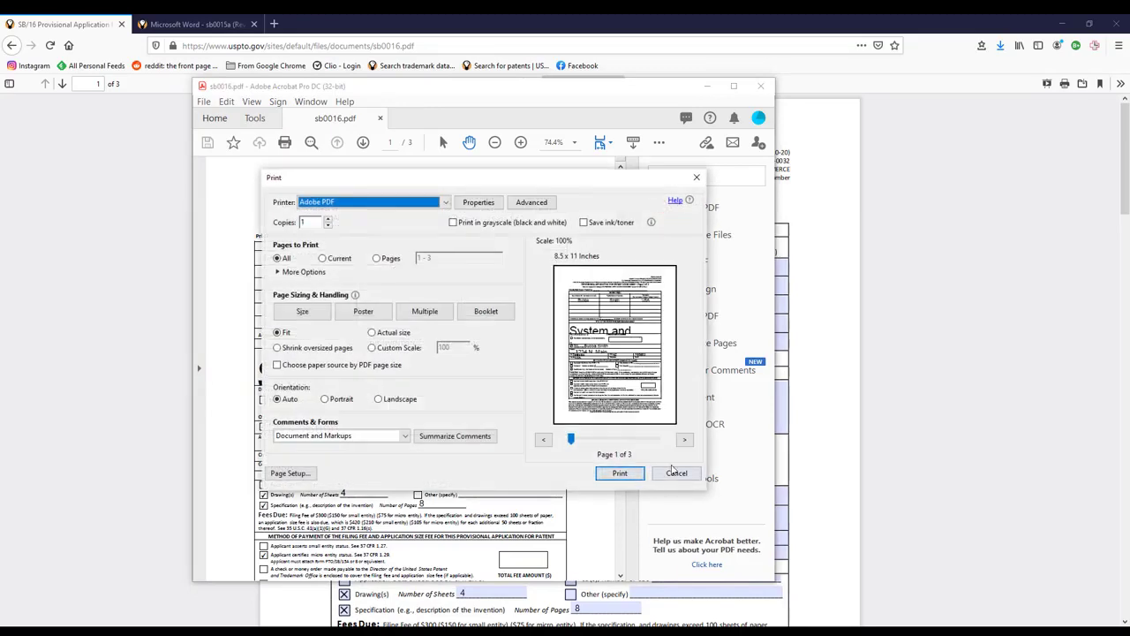
pyautogui.click(675, 473)
# - Select the invention title and switch to Edit PDF mode
pyautogui.click(385, 382)
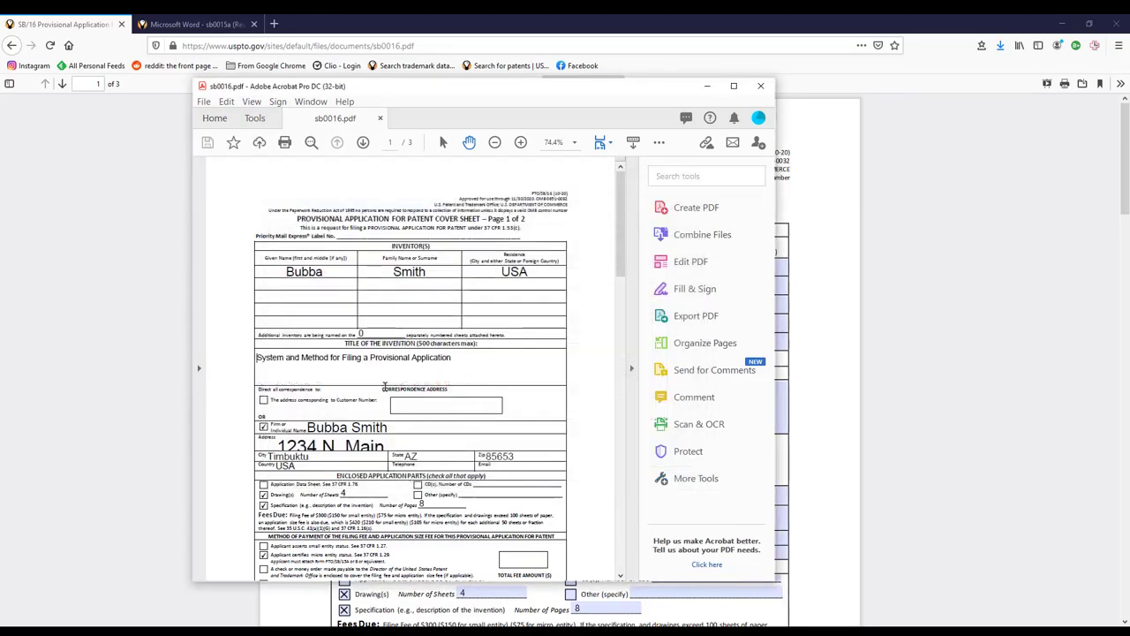
pyautogui.click(534, 360)
pyautogui.moveTo(246, 367); pyautogui.dragTo(251, 351)
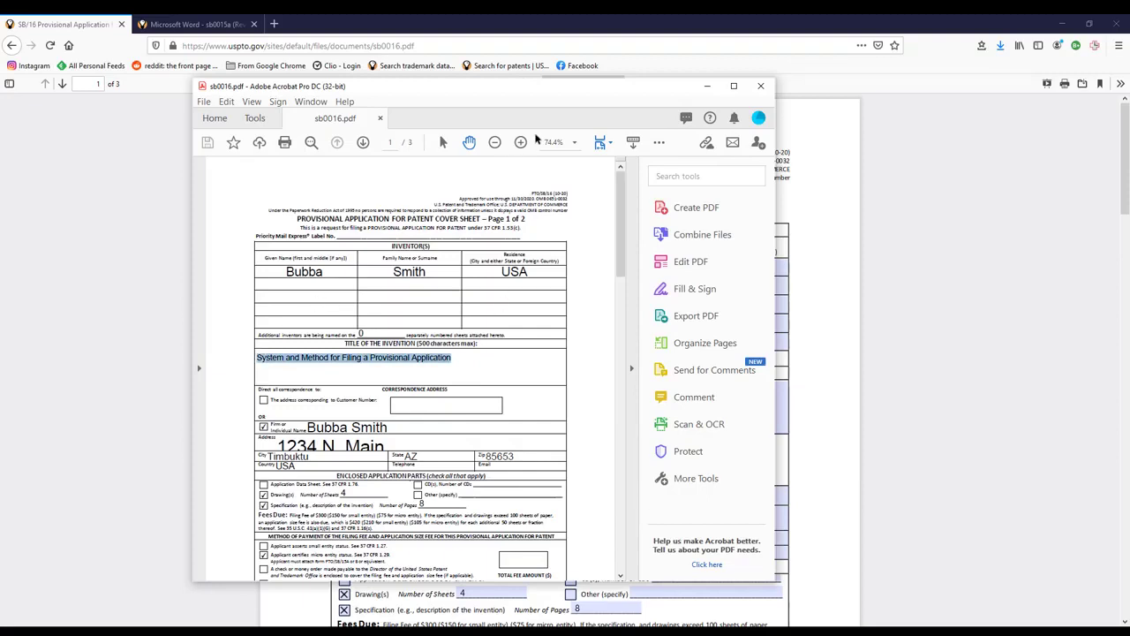
pyautogui.click(683, 262)
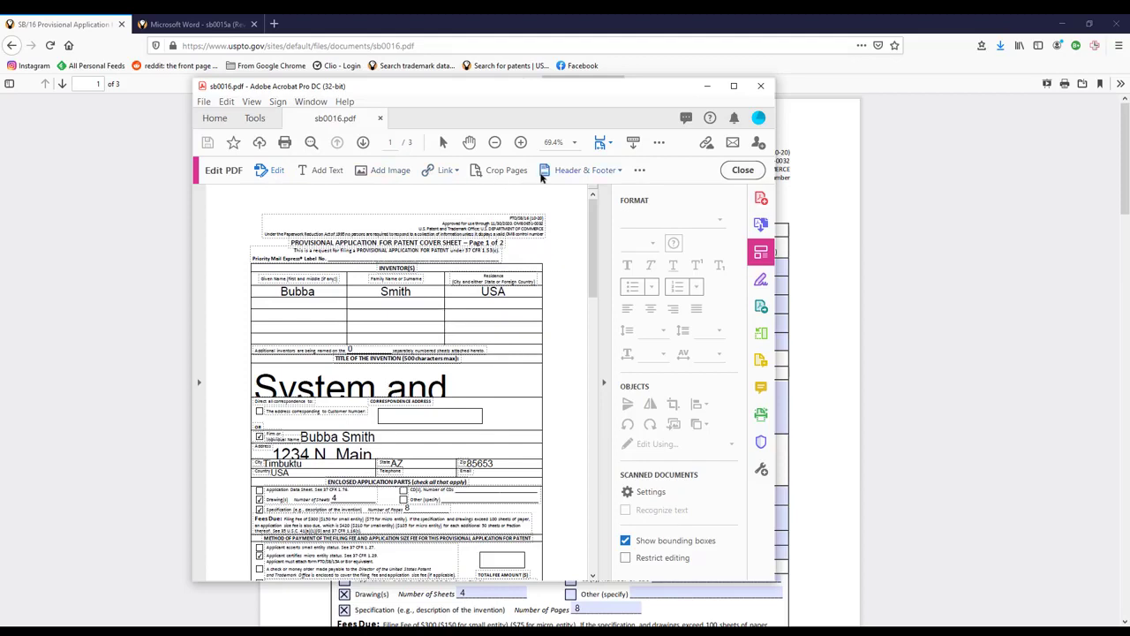
# - Replace the invention title with 'System and Method of Filing a Patent Application'
pyautogui.click(327, 171)
pyautogui.click(737, 170)
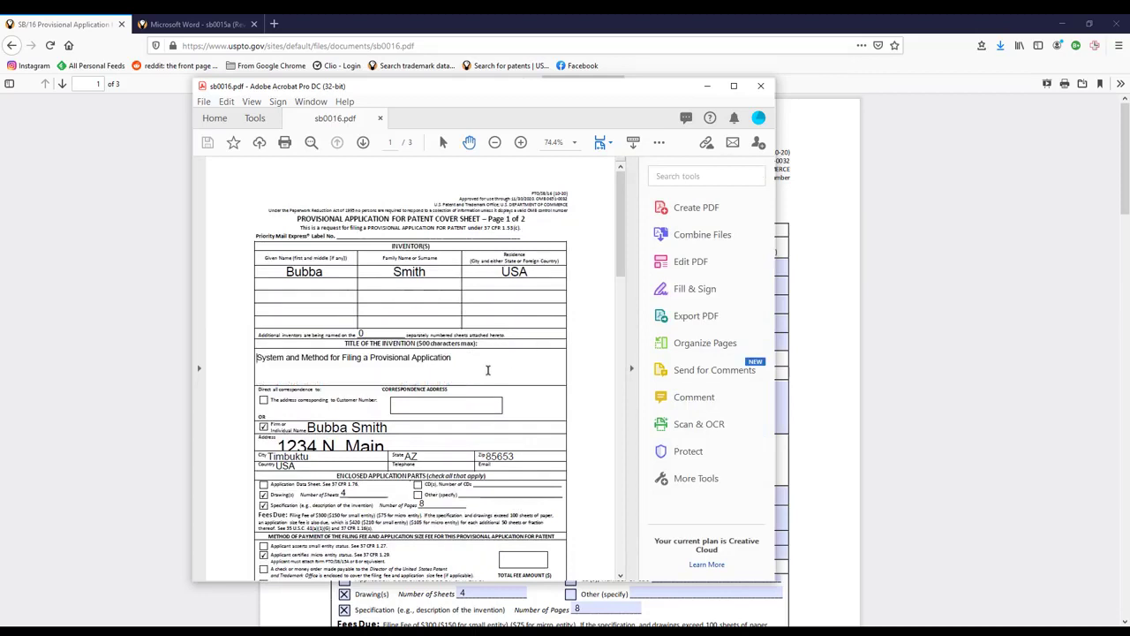
pyautogui.press('Delete')
pyautogui.press('Delete')
pyautogui.press('Delete')
pyautogui.press('Delete')
pyautogui.press('Delete')
pyautogui.press('Delete')
pyautogui.press('Delete')
pyautogui.press('Delete')
pyautogui.press('Delete')
pyautogui.press('Delete')
pyautogui.press('Delete')
pyautogui.press('Delete')
pyautogui.press('Delete')
pyautogui.press('Delete')
pyautogui.press('Delete')
pyautogui.press('Delete')
pyautogui.press('Delete')
pyautogui.press('Delete')
pyautogui.press('Delete')
pyautogui.press('Delete')
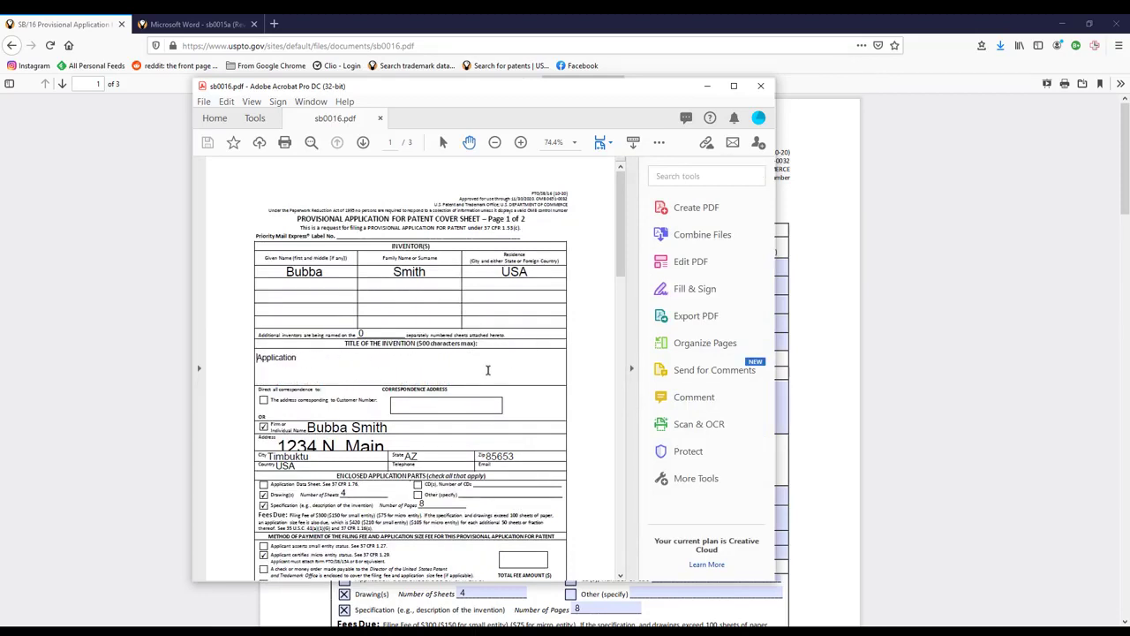
pyautogui.press('Delete')
pyautogui.press('Delete')
pyautogui.press('Delete')
pyautogui.press('Delete')
pyautogui.press('Delete')
pyautogui.press('Delete')
pyautogui.press('Delete')
pyautogui.press('Delete')
pyautogui.press('Delete')
pyautogui.press('Delete')
pyautogui.press('Delete')
pyautogui.write('System')
pyautogui.press('BackSpace')
pyautogui.write('and Method of Filing a Patent Appl')
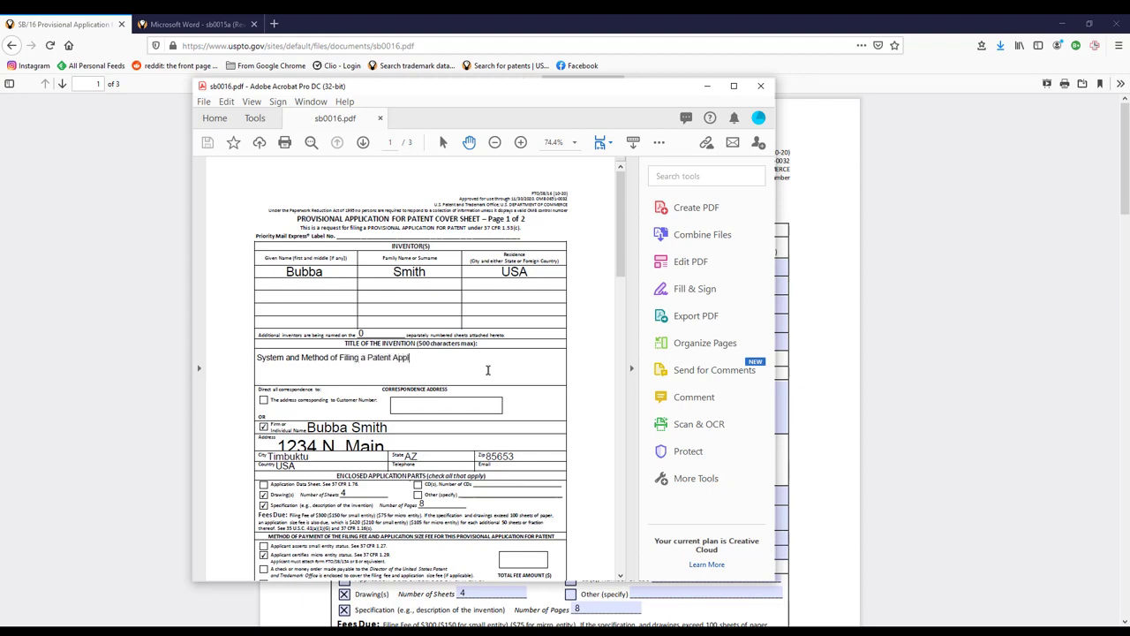
pyautogui.write('ication')
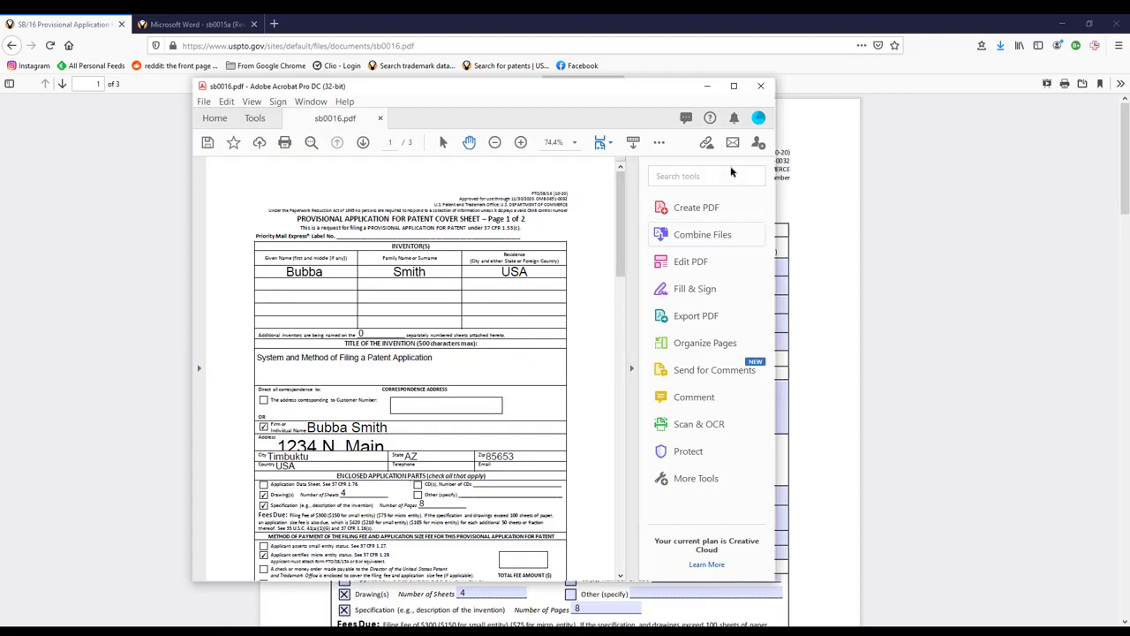
pyautogui.click(202, 104)
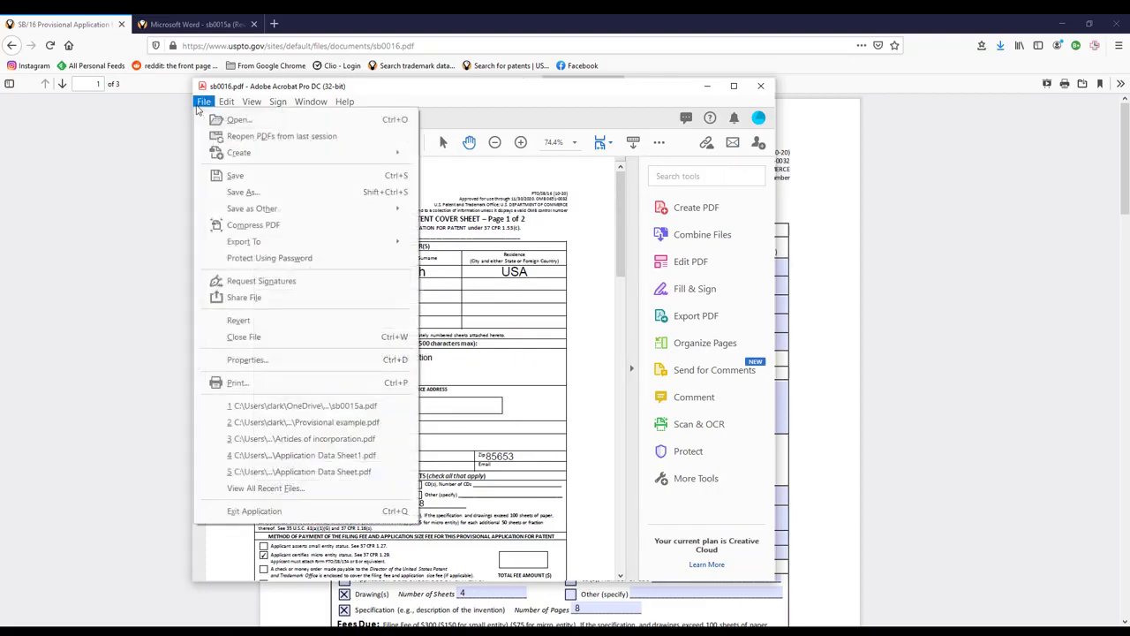
# - Print the edited cover sheet to the Adobe PDF printer, saving it as sb0016.pdf in Showtime
pyautogui.click(239, 382)
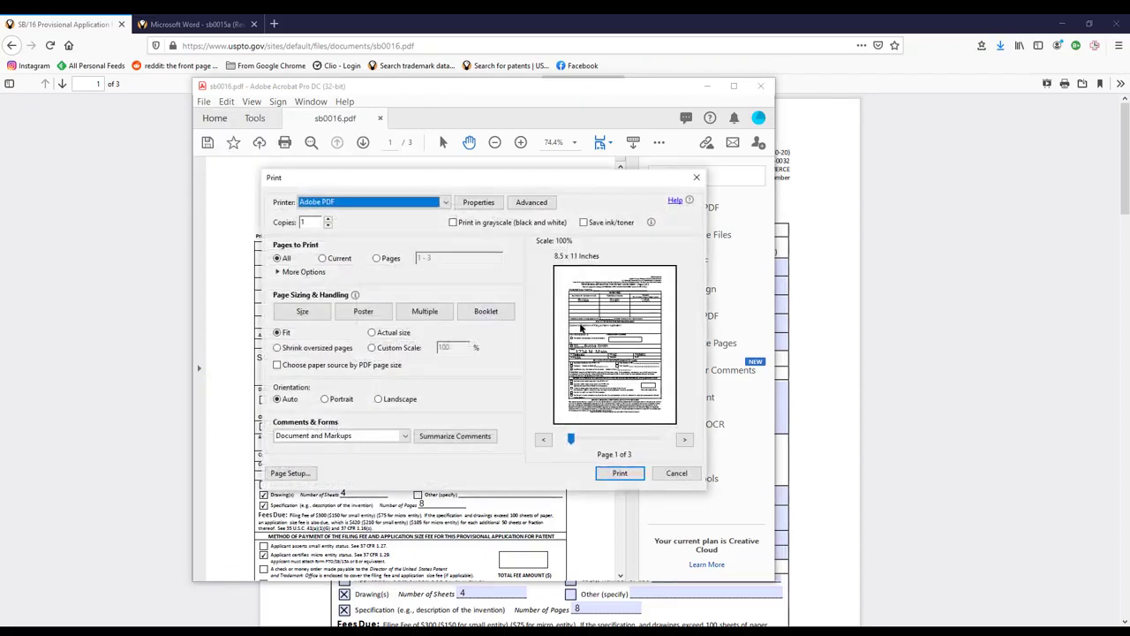
pyautogui.click(620, 473)
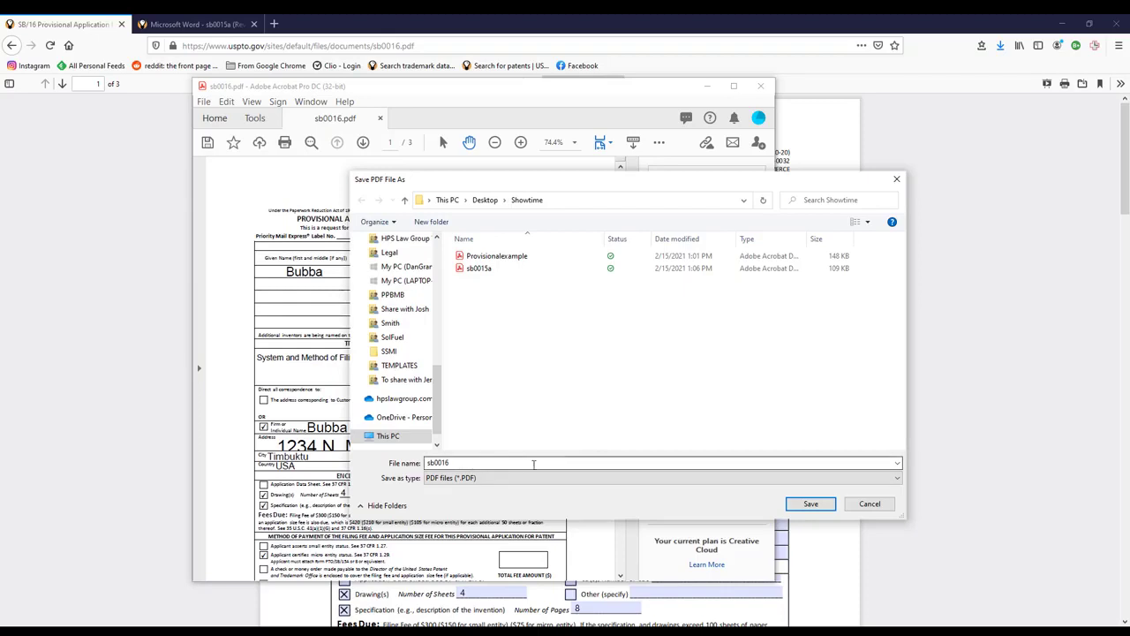
pyautogui.moveTo(422, 464); pyautogui.dragTo(474, 460)
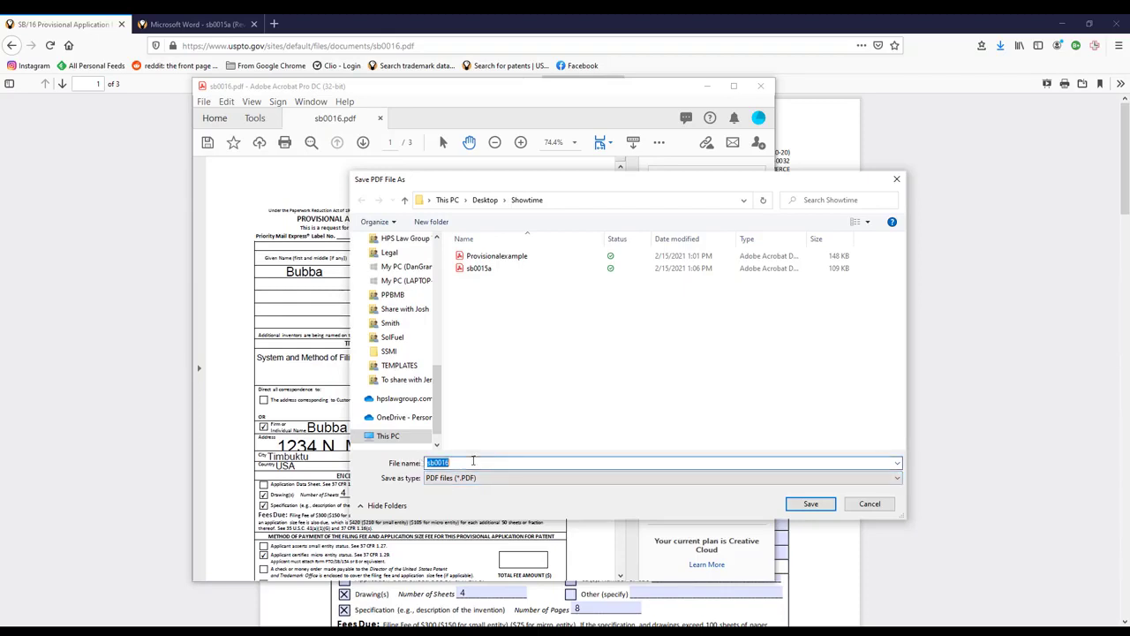
pyautogui.click(809, 504)
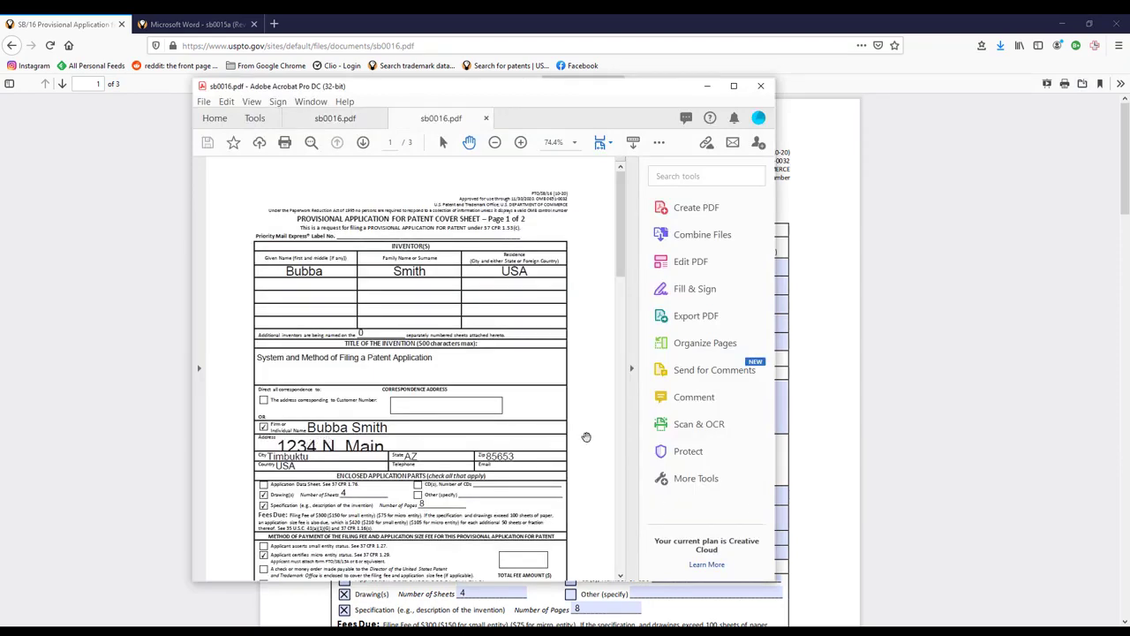
# - Scroll through the new sb0016 PDF, then switch back to Firefox and select its address bar
pyautogui.scroll(-3, 586, 436)
pyautogui.scroll(-10, 587, 436)
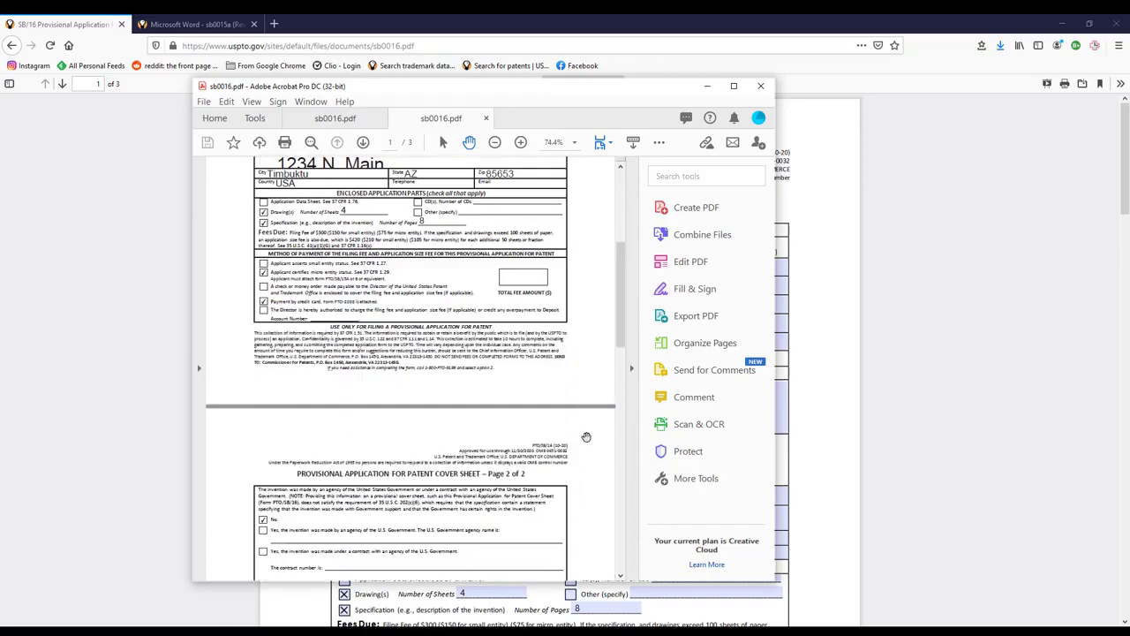
pyautogui.scroll(7, 586, 436)
pyautogui.scroll(7, 586, 436)
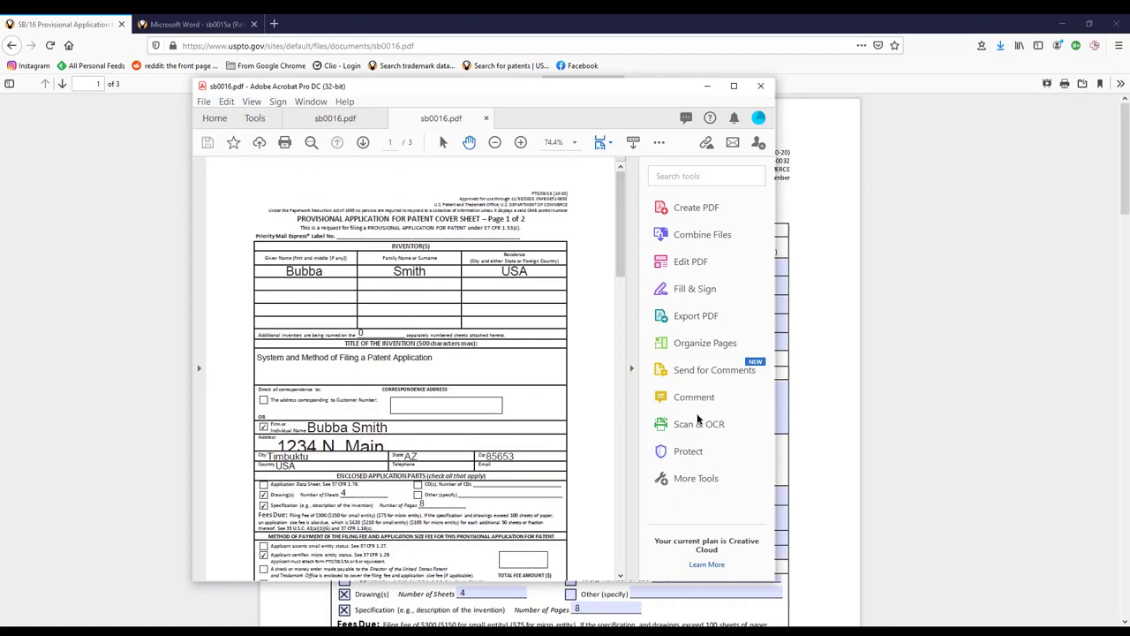
pyautogui.click(1007, 331)
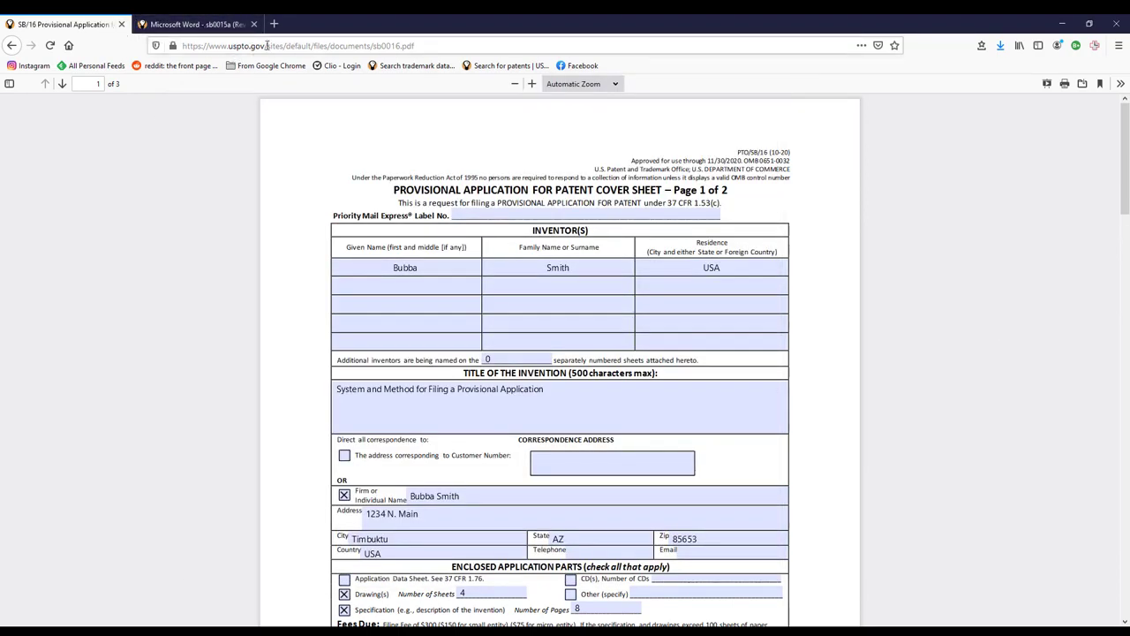
pyautogui.click(212, 46)
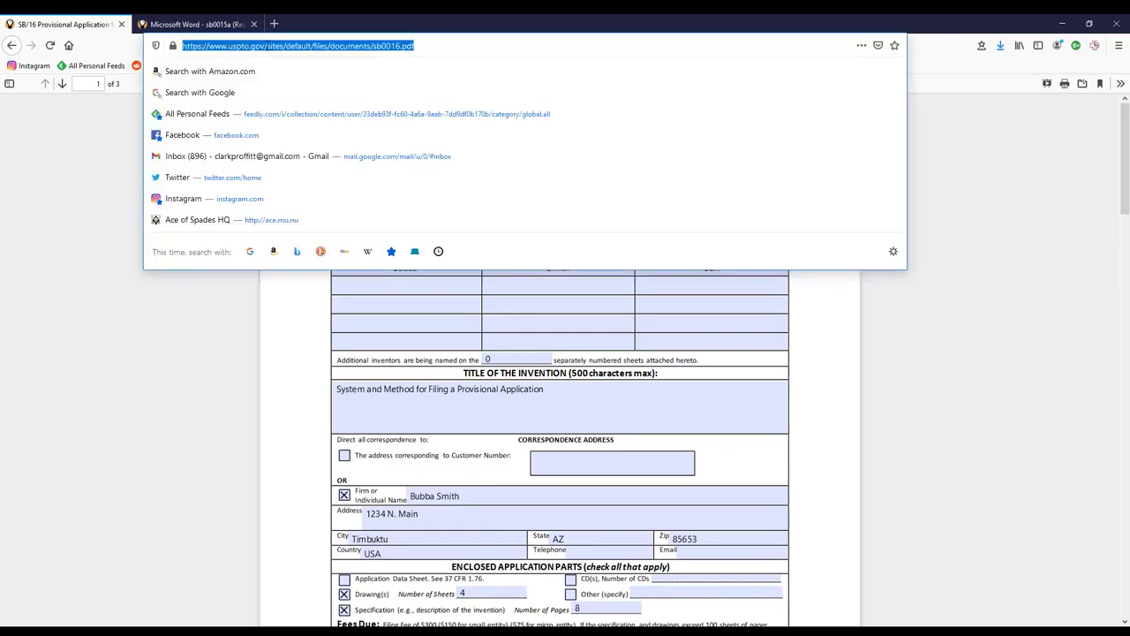
# - Go to uspto.gov and reach EFS-Web for unregistered filers through the Patents File Online page
pyautogui.write('uspto.gov/')
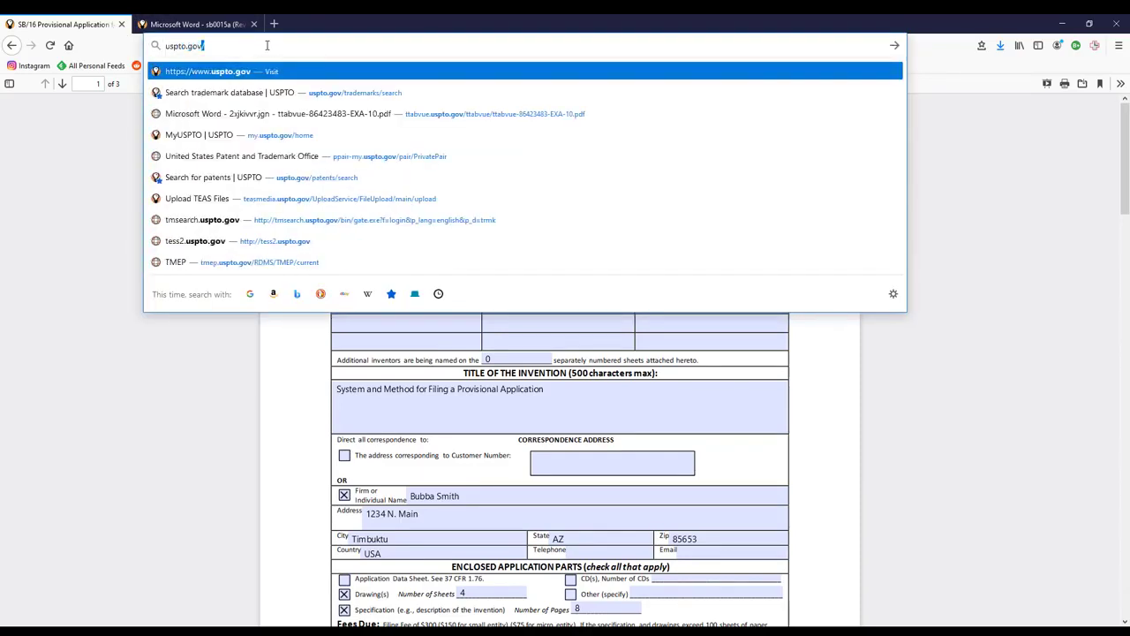
pyautogui.press('Return')
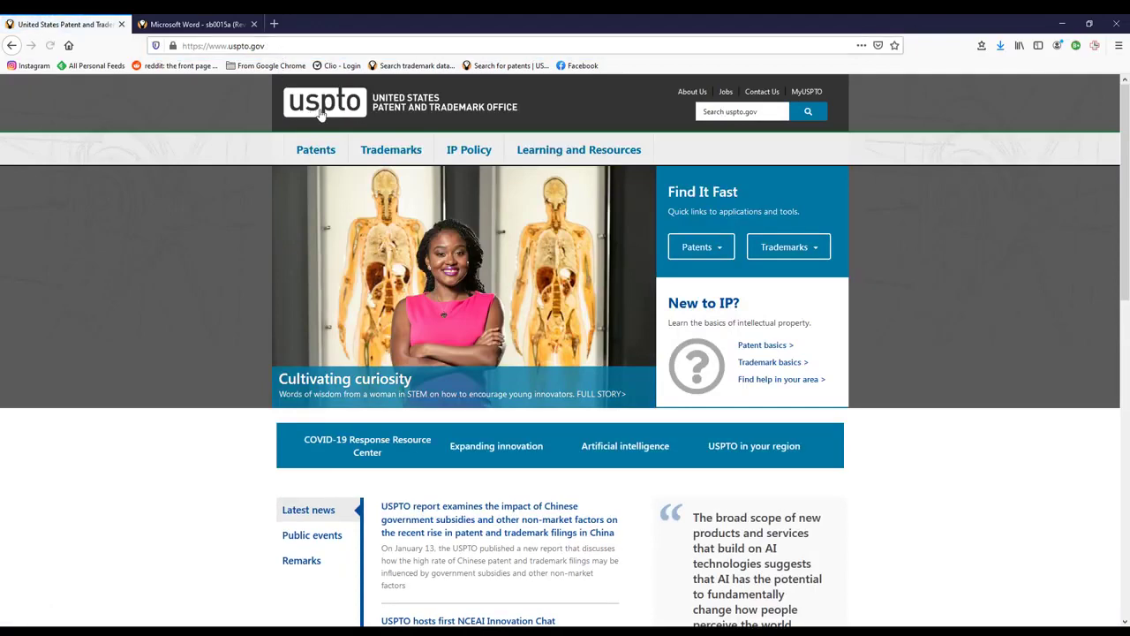
pyautogui.moveTo(327, 157)
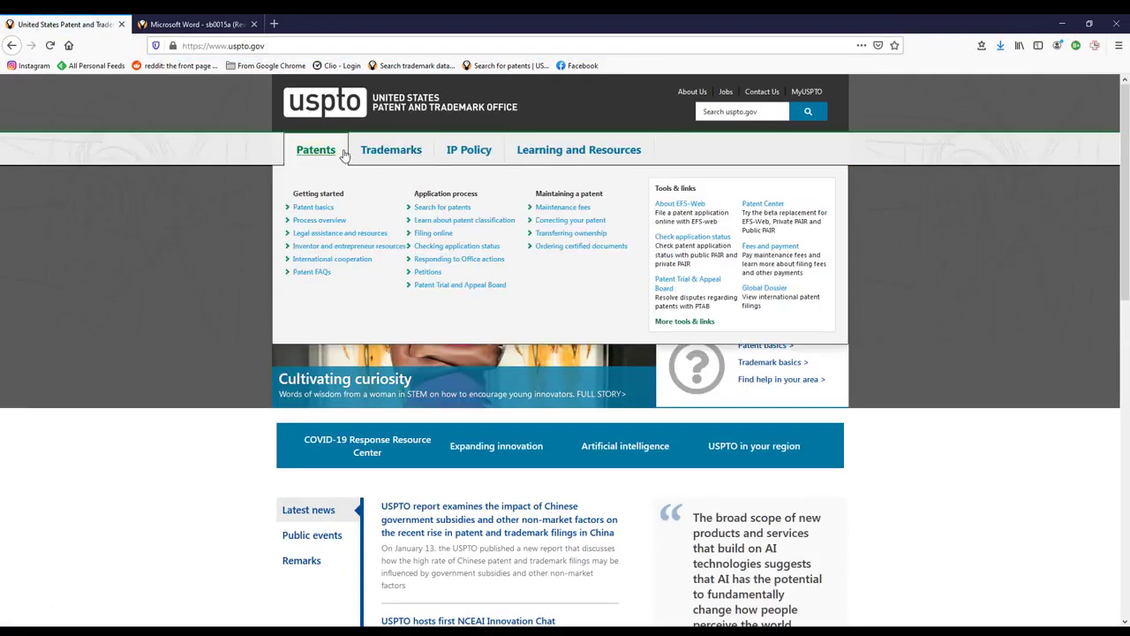
pyautogui.click(434, 233)
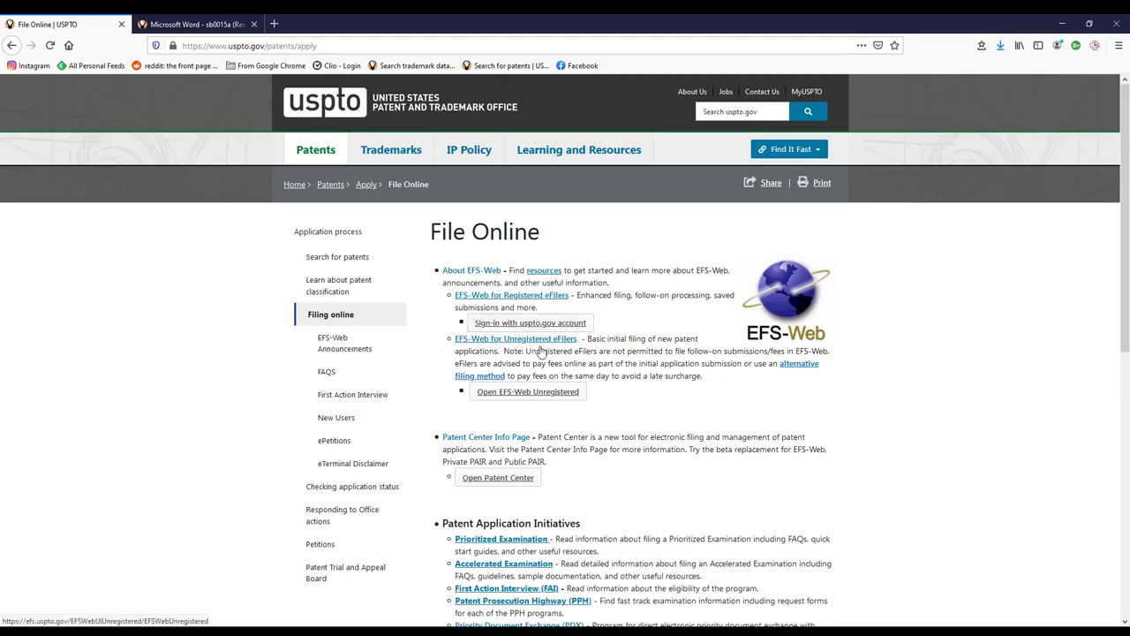
pyautogui.click(541, 392)
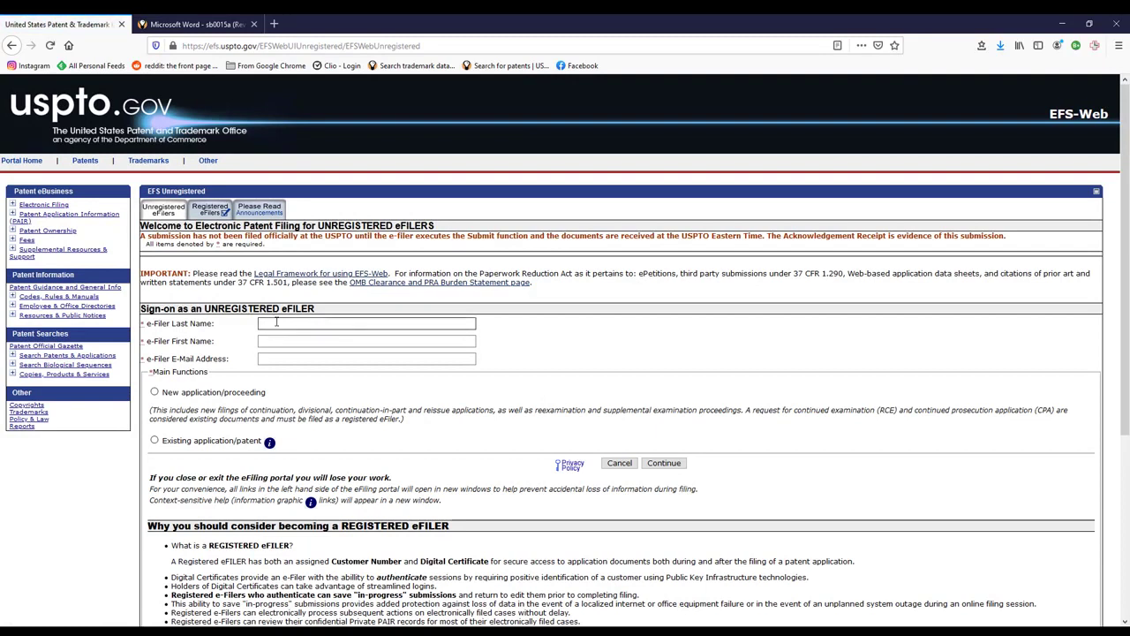
# - Enter the filer's last name, first name and e-mail address in the sign-on form
pyautogui.click(279, 324)
pyautogui.write('Smith')
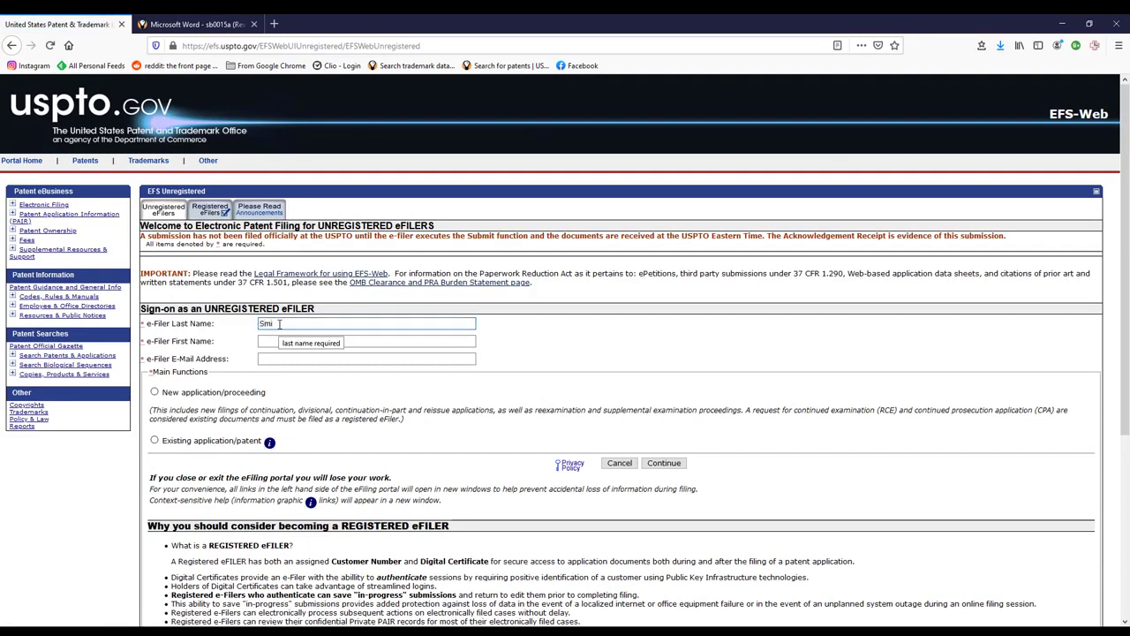
pyautogui.press('Tab')
pyautogui.write('Bub')
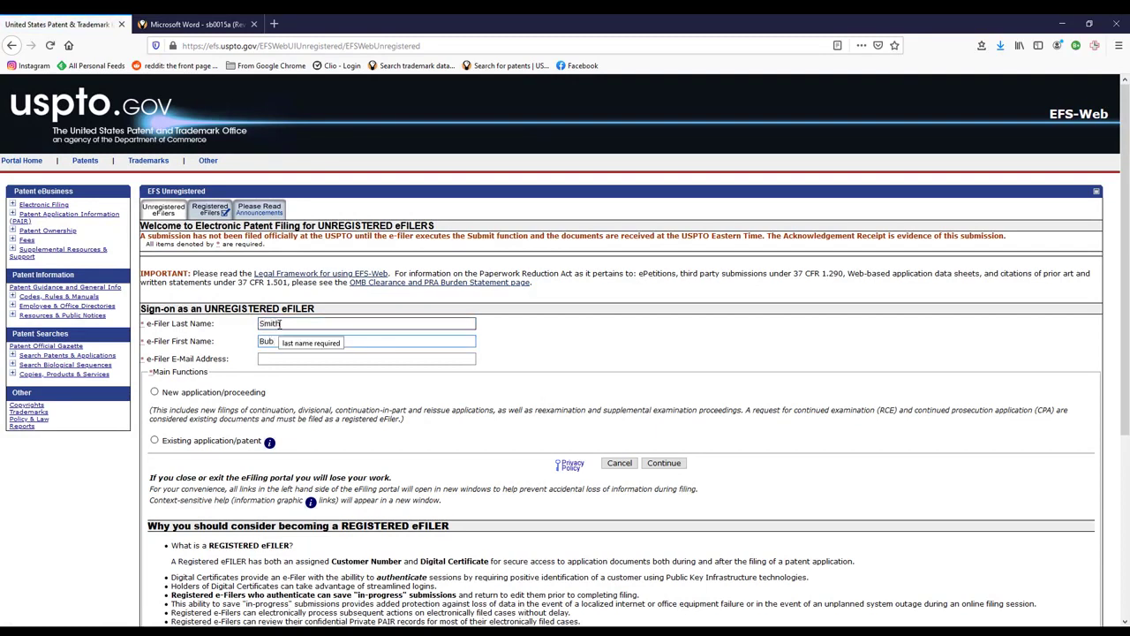
pyautogui.press('Tab')
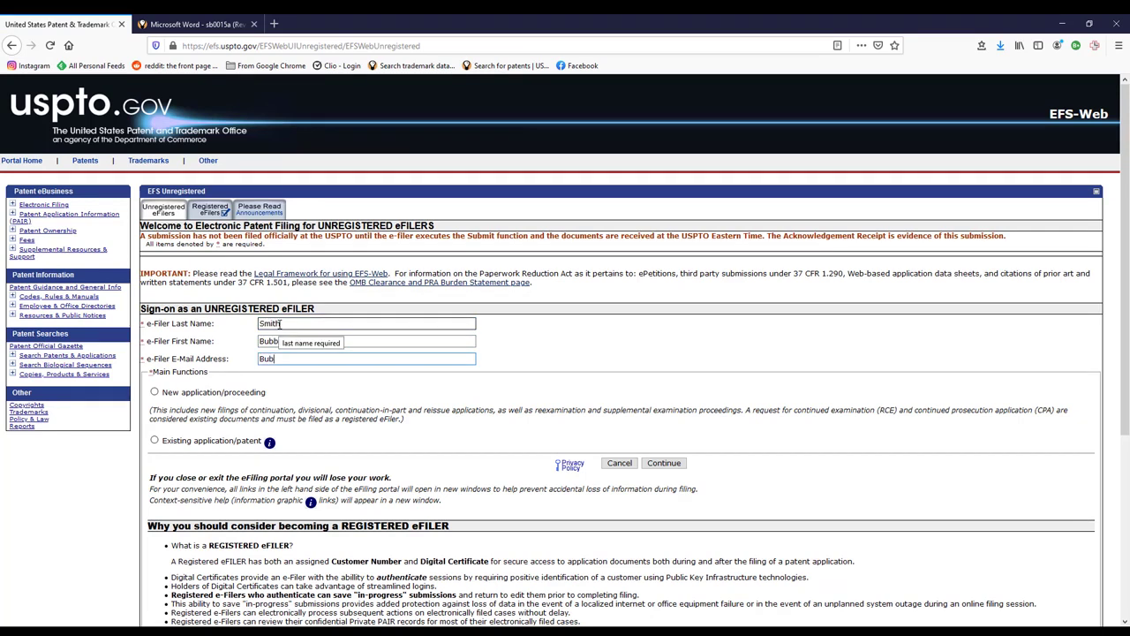
# - Choose New application, Utility, Provisional and continue to the application data form
pyautogui.click(155, 392)
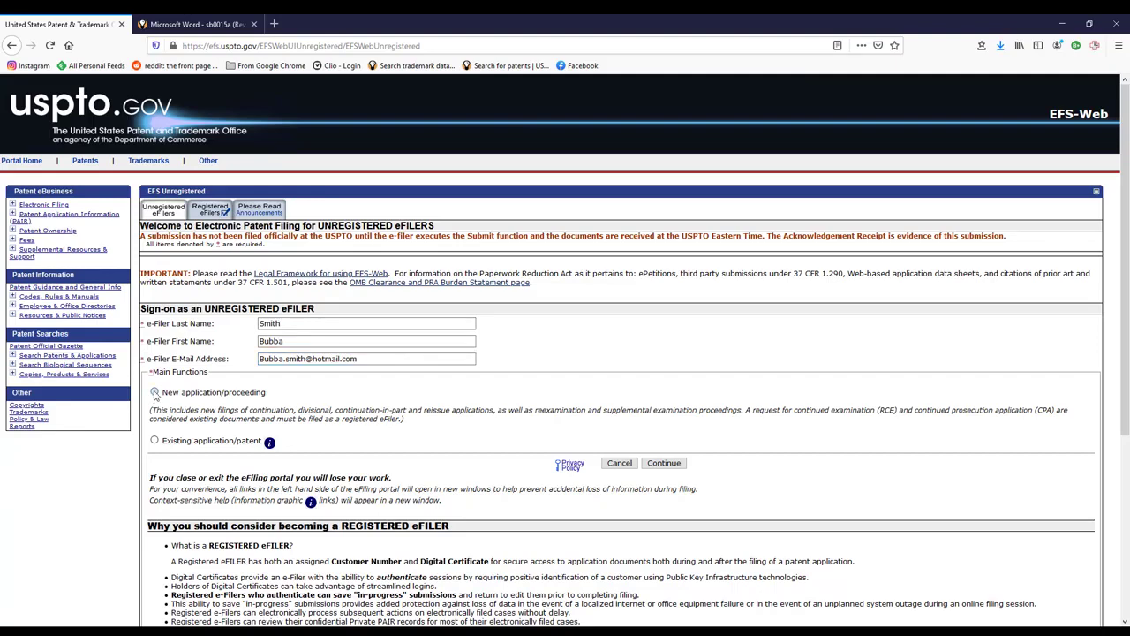
pyautogui.scroll(-3, 188, 404)
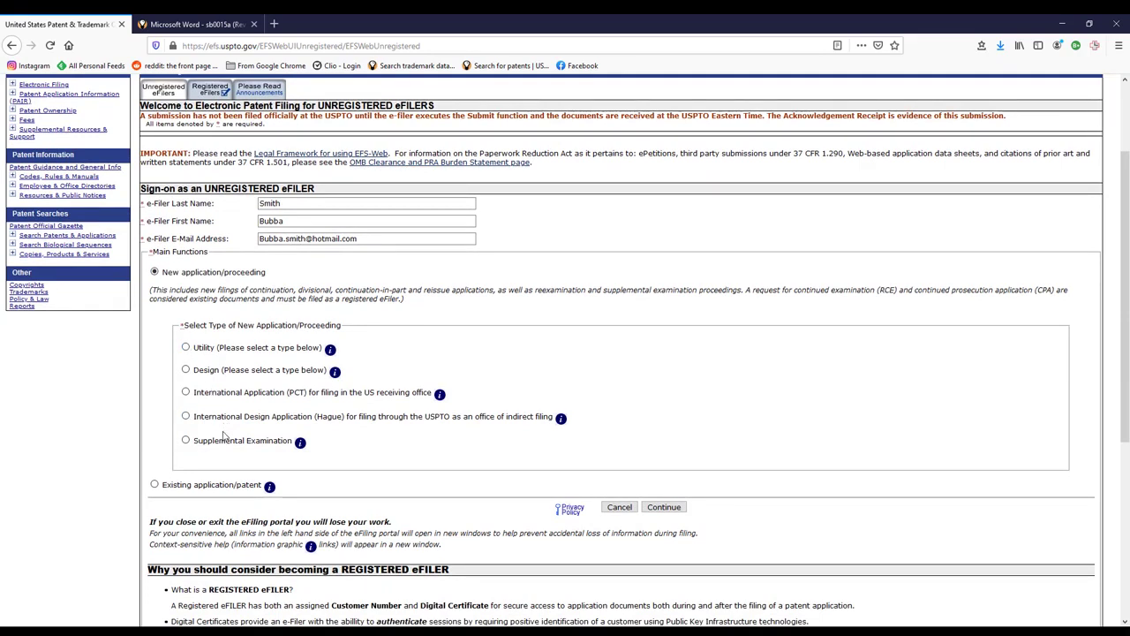
pyautogui.click(186, 347)
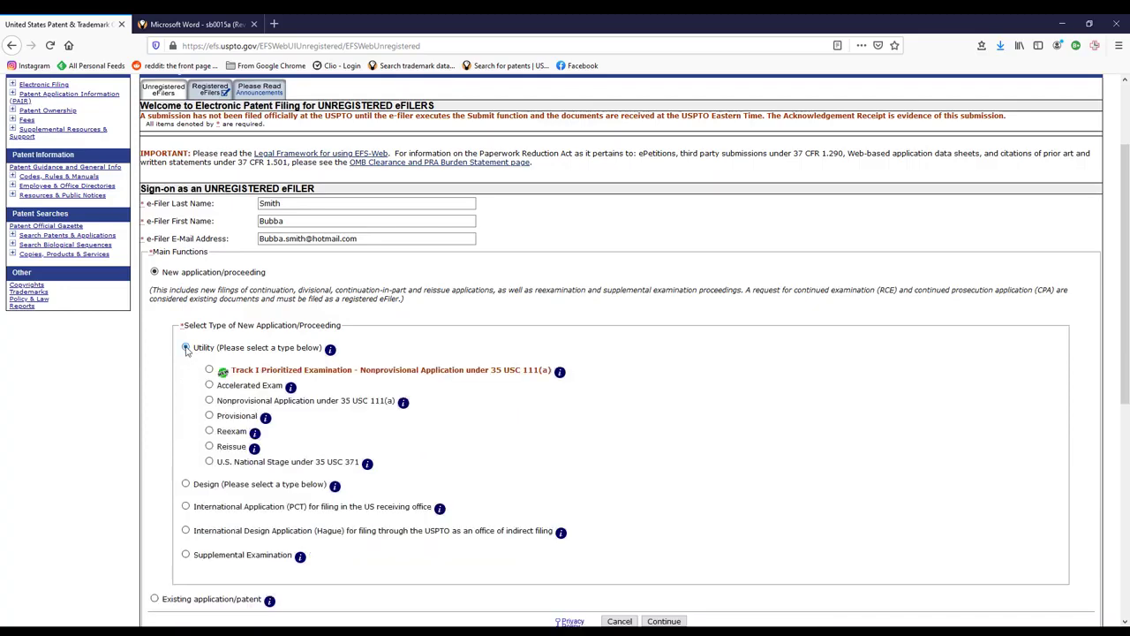
pyautogui.click(210, 415)
pyautogui.scroll(-3, 495, 406)
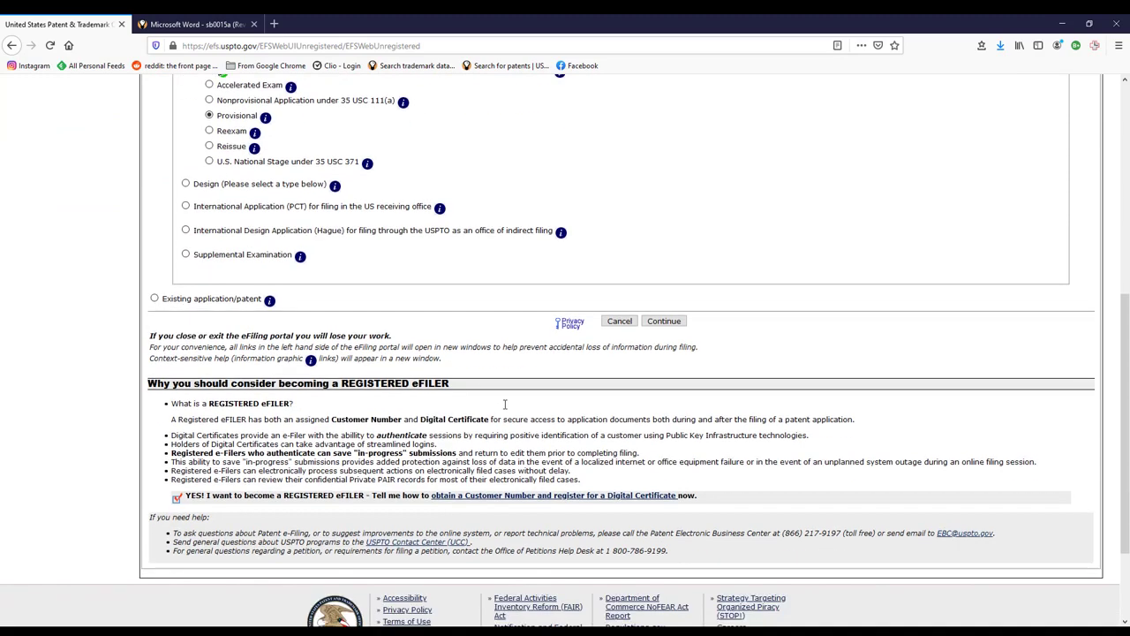
pyautogui.click(662, 321)
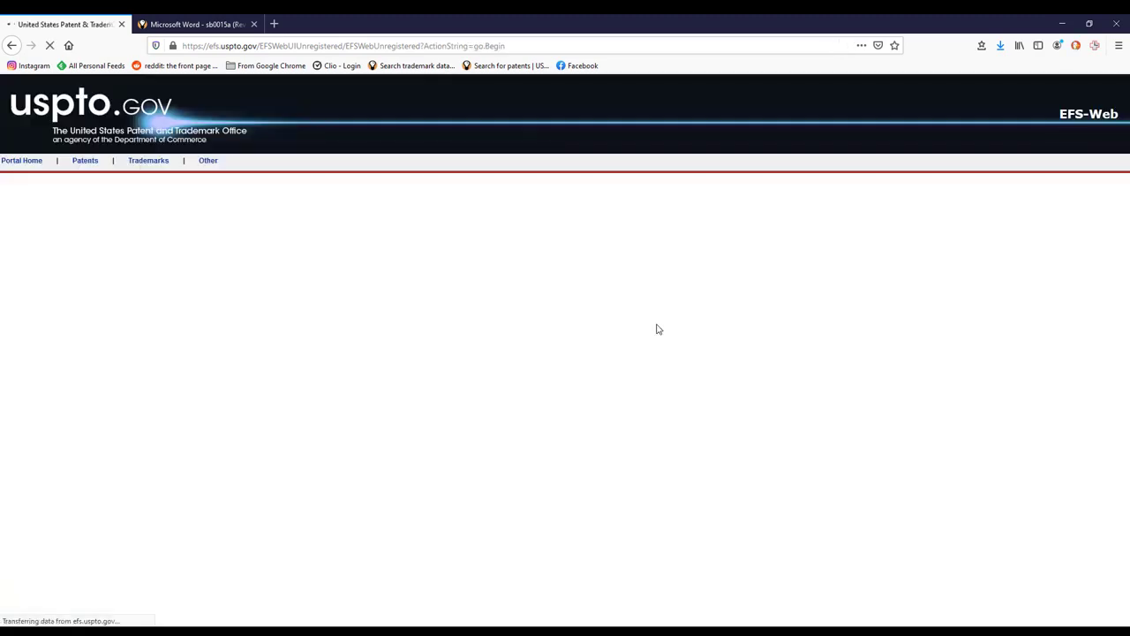
# - Enter the title 'System and Method for Filing a PRovision Application' as Title of Invention
pyautogui.click(325, 345)
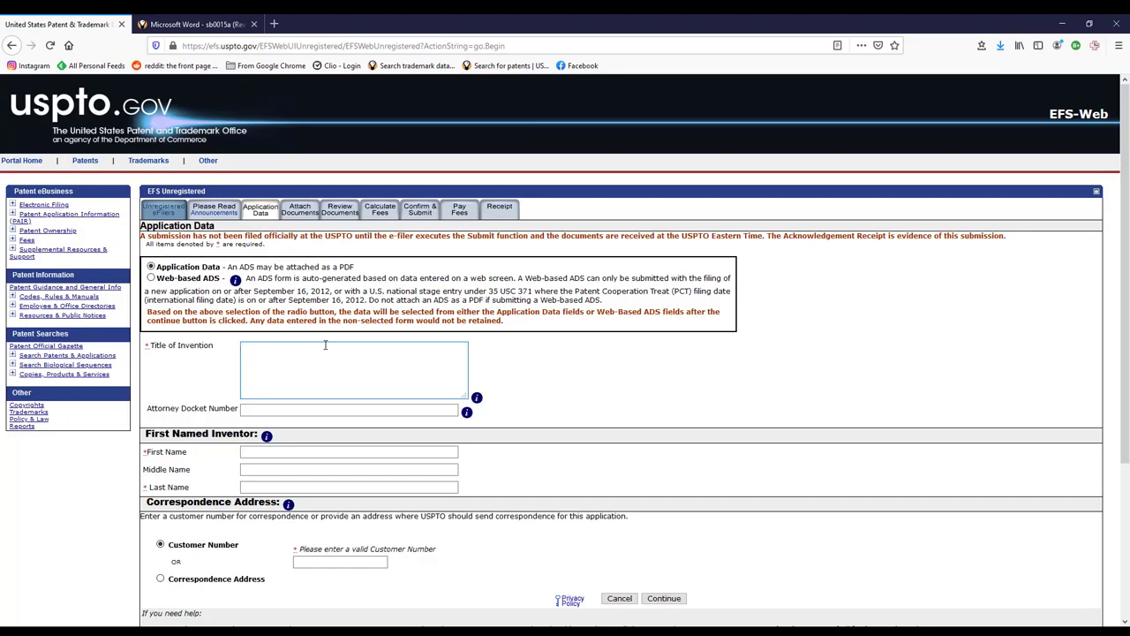
pyautogui.write('System and Method for Filing a PRovisional Applicat')
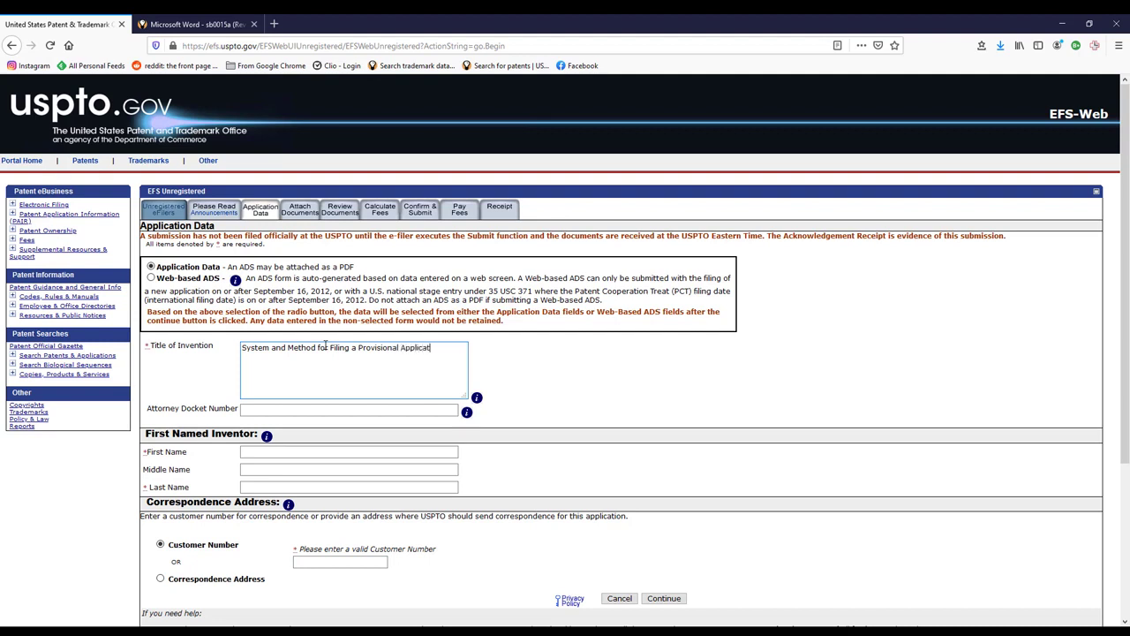
pyautogui.write('ion')
pyautogui.press('Tab')
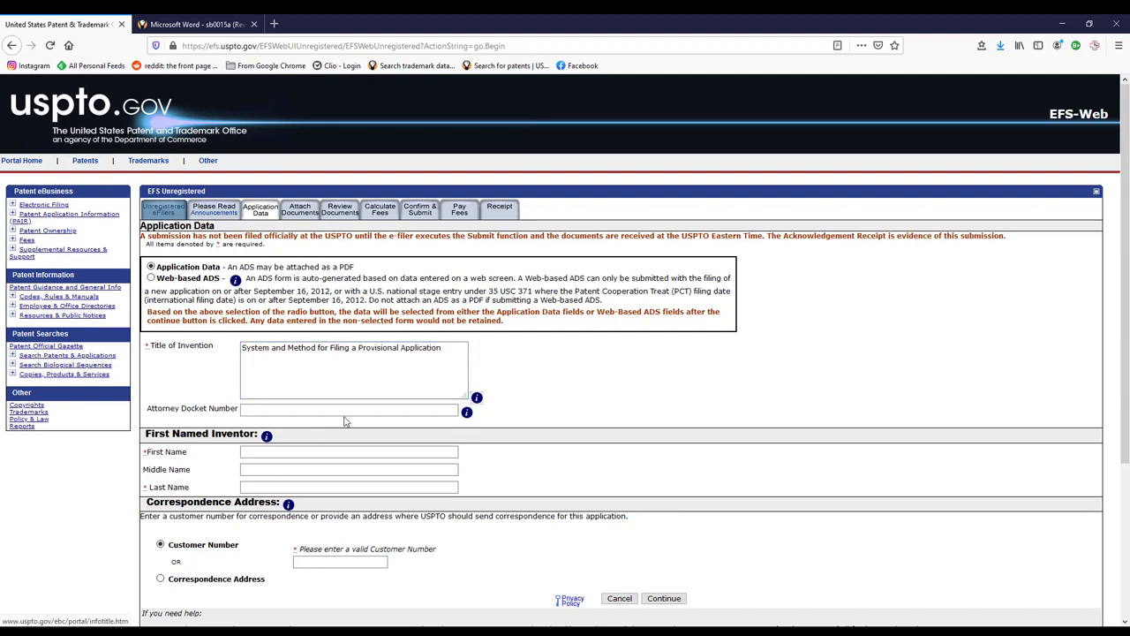
pyautogui.press('Tab')
# - Enter the first named inventor's first name under First Named Inventor
pyautogui.scroll(-1, 358, 424)
pyautogui.scroll(-1, 357, 425)
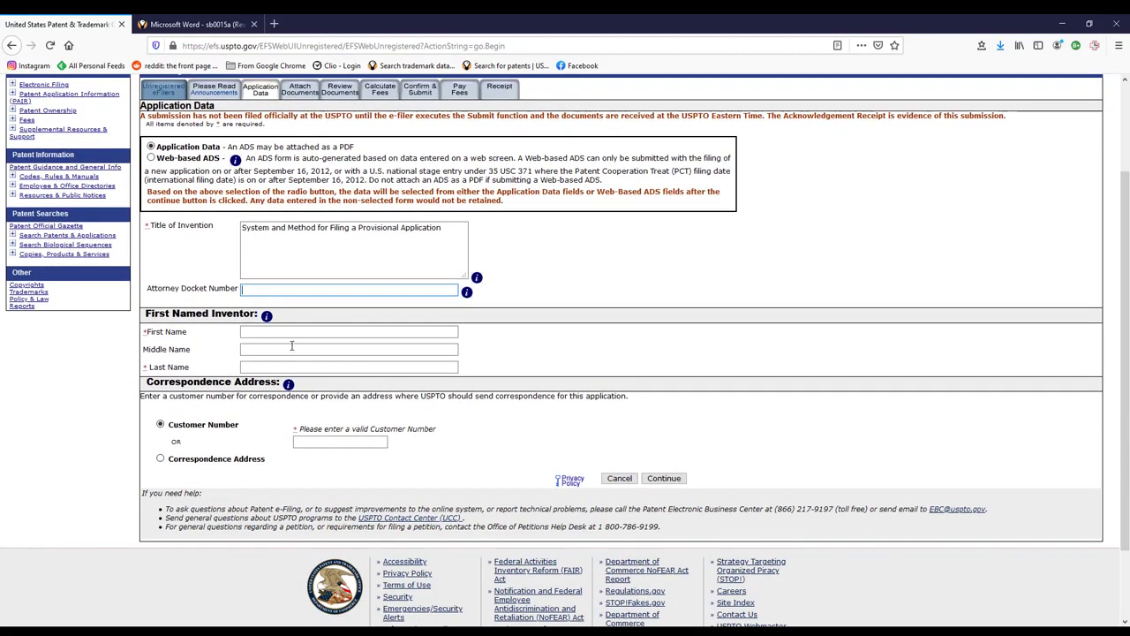
pyautogui.click(293, 336)
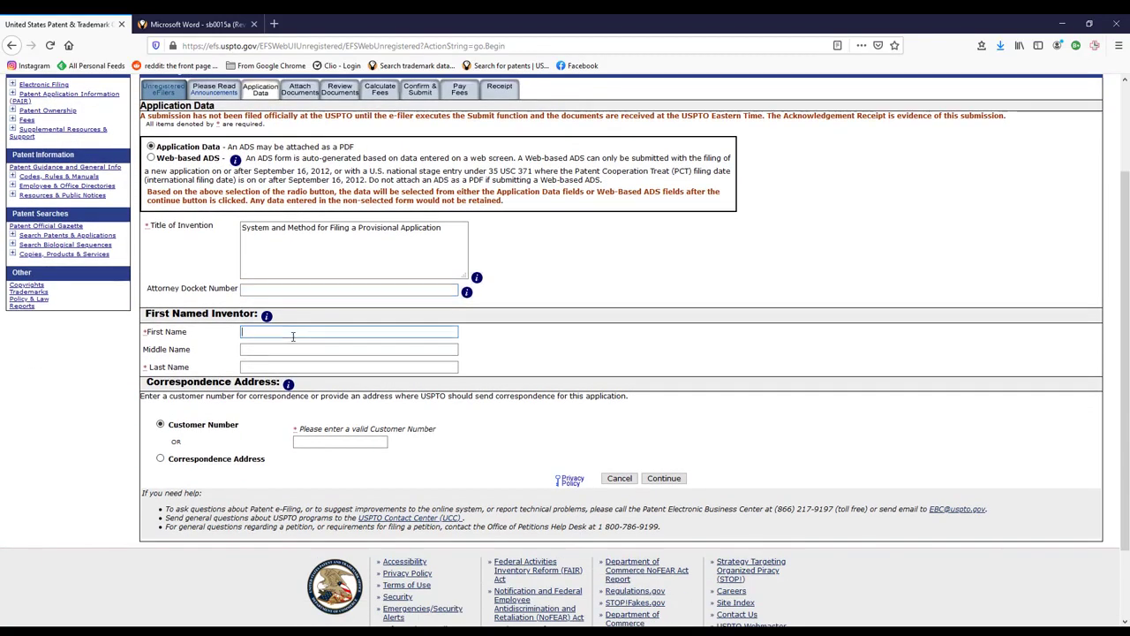
pyautogui.write('Bubba')
pyautogui.press('Tab')
pyautogui.press('Tab')
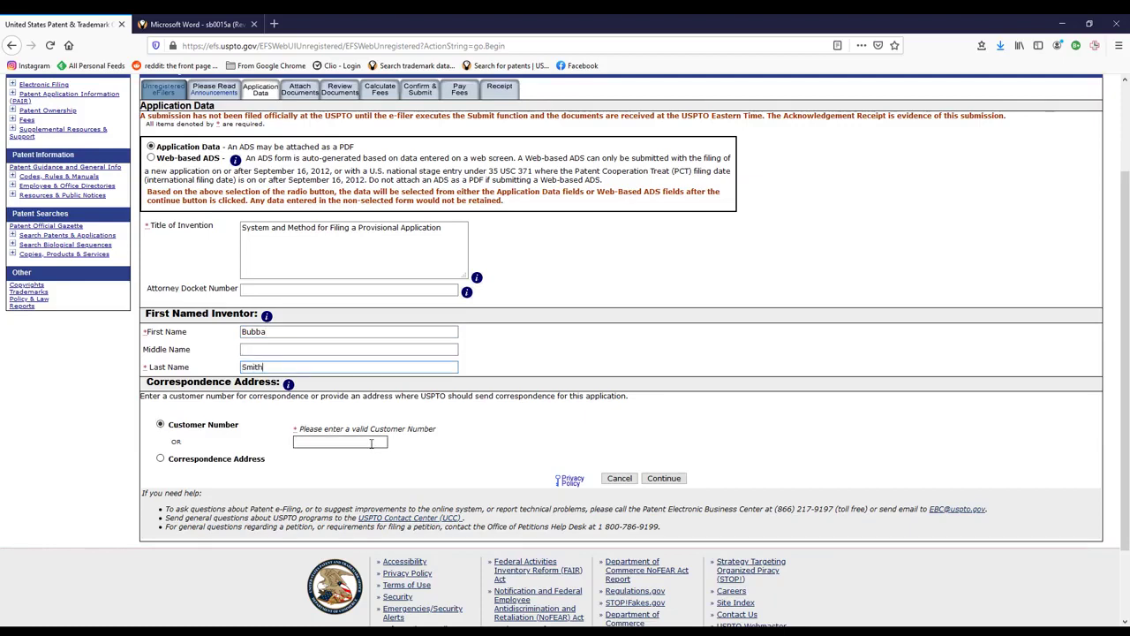
# - Add the inventor's last name, choose Correspondence Address, and put the correspondent's name in Name 1
pyautogui.write('Smith')
pyautogui.click(160, 459)
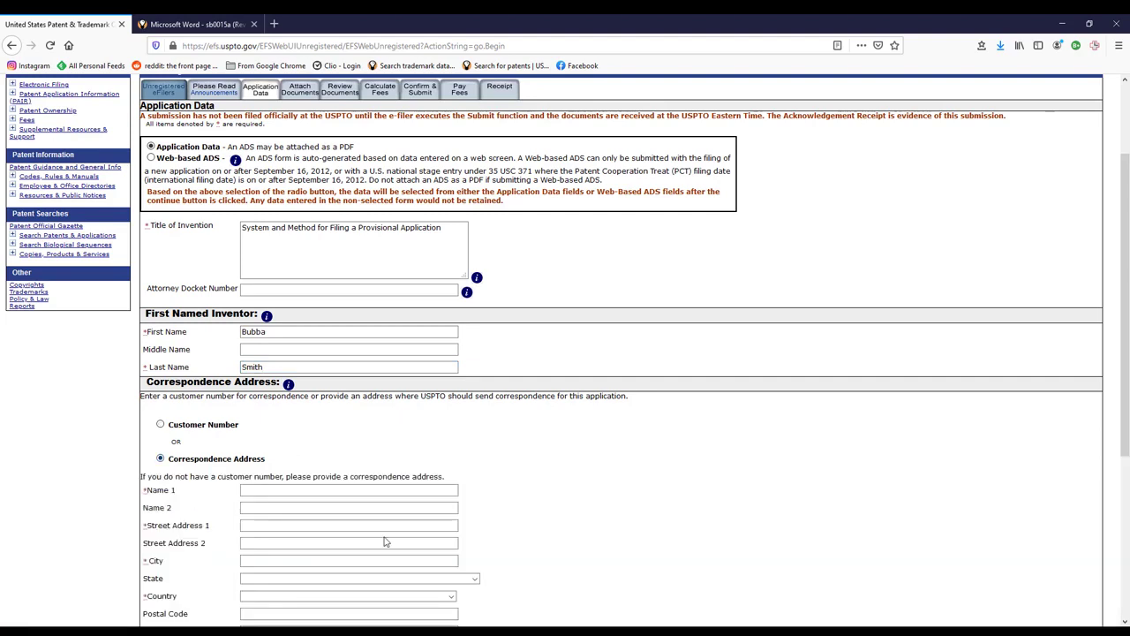
pyautogui.scroll(-3, 636, 472)
pyautogui.click(278, 311)
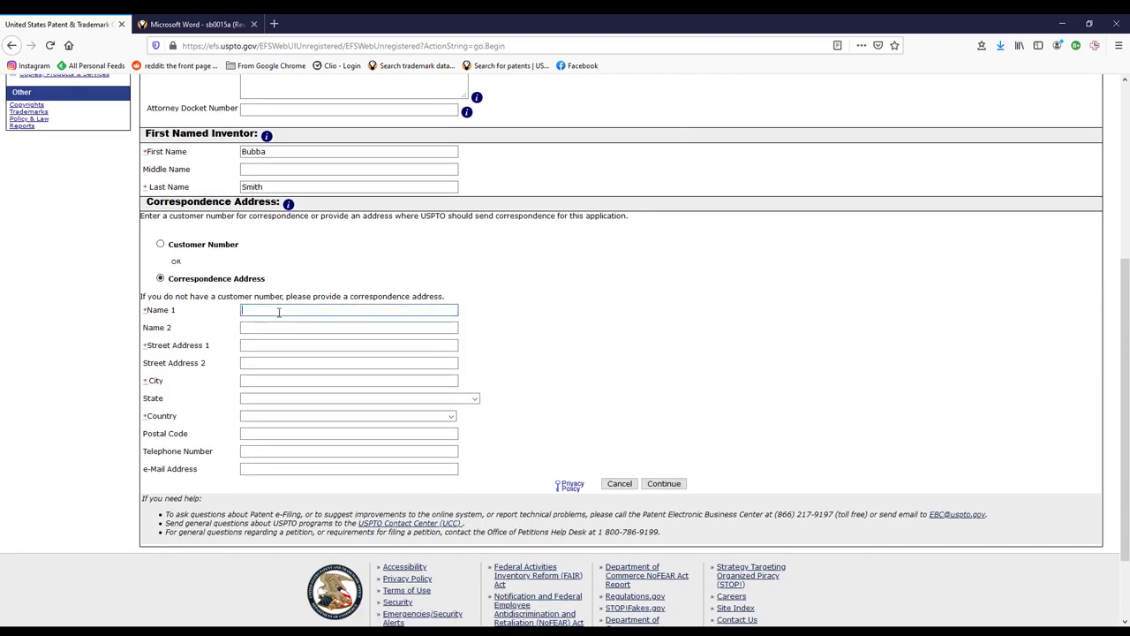
pyautogui.write('123')
pyautogui.press('Tab')
pyautogui.press('Tab')
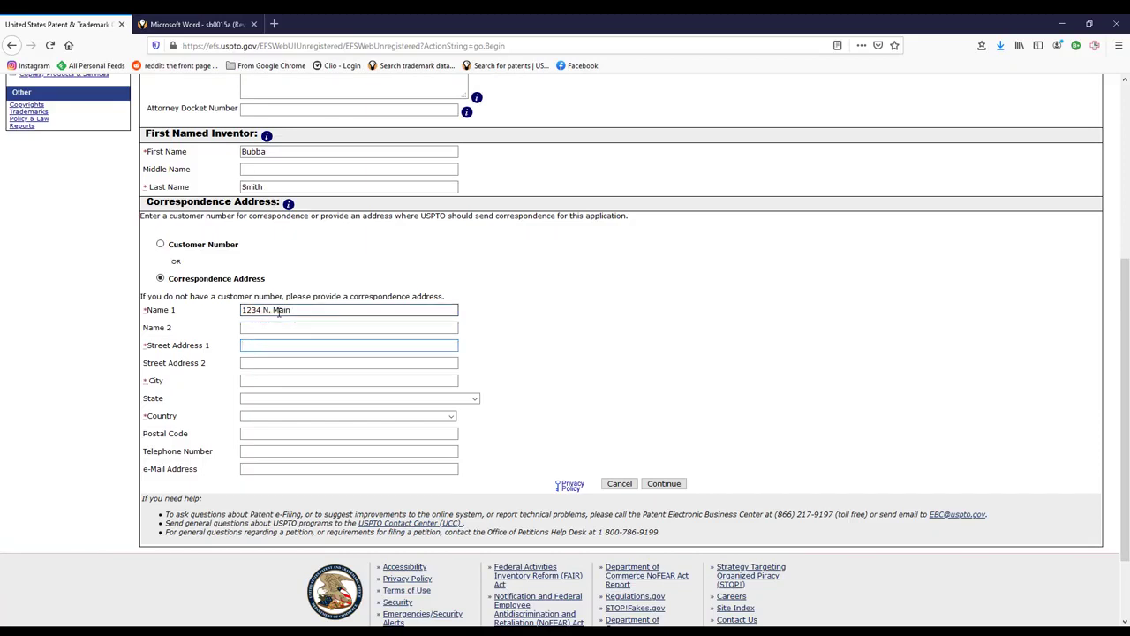
pyautogui.press('Down')
pyautogui.moveTo(297, 309); pyautogui.dragTo(196, 311)
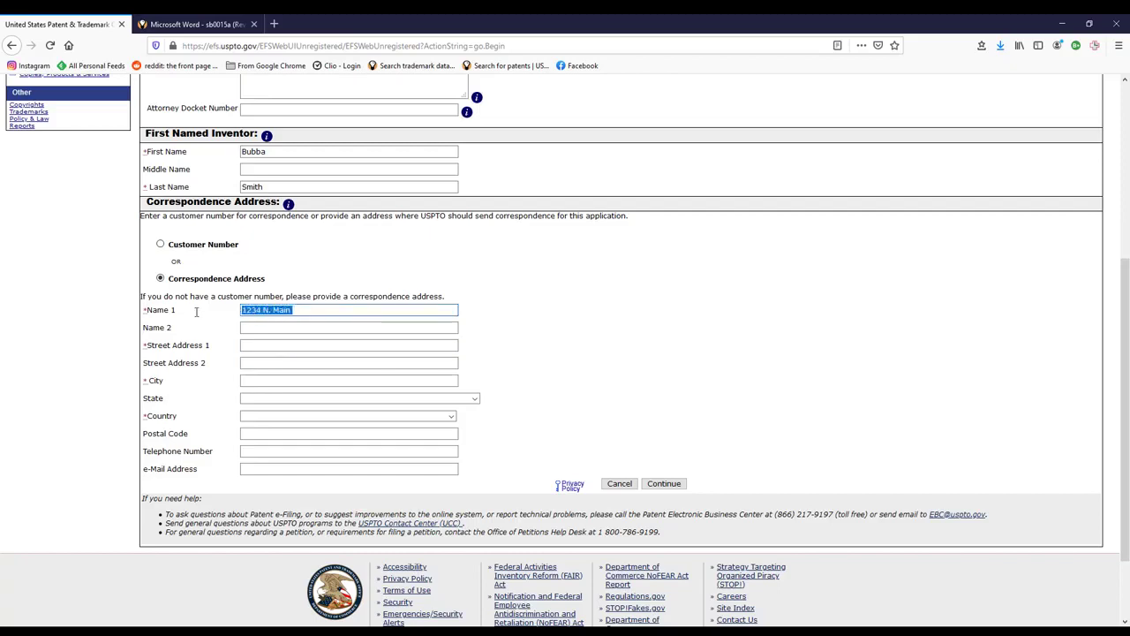
pyautogui.press('Tab')
pyautogui.press('Tab')
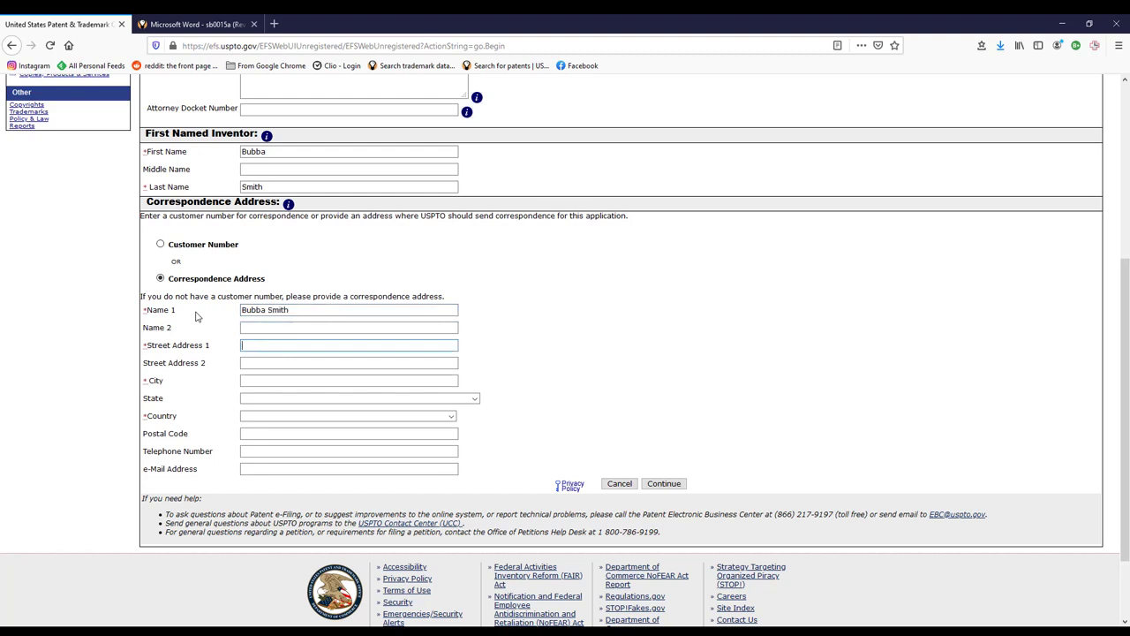
# - Fill in the street address, city, state and postal code, then continue to Attach Documents
pyautogui.write('1234 N. Main')
pyautogui.press('Tab')
pyautogui.press('Tab')
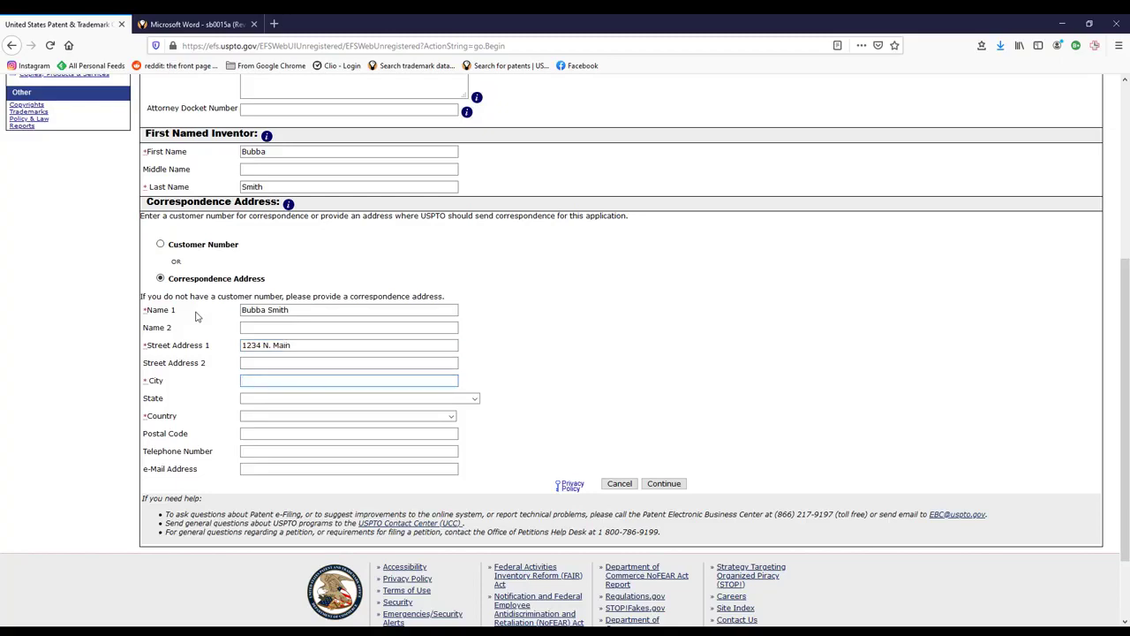
pyautogui.write('Timb')
pyautogui.write('ktu')
pyautogui.press('Tab')
pyautogui.press('Down')
pyautogui.press('Down')
pyautogui.press('Down')
pyautogui.press('Down')
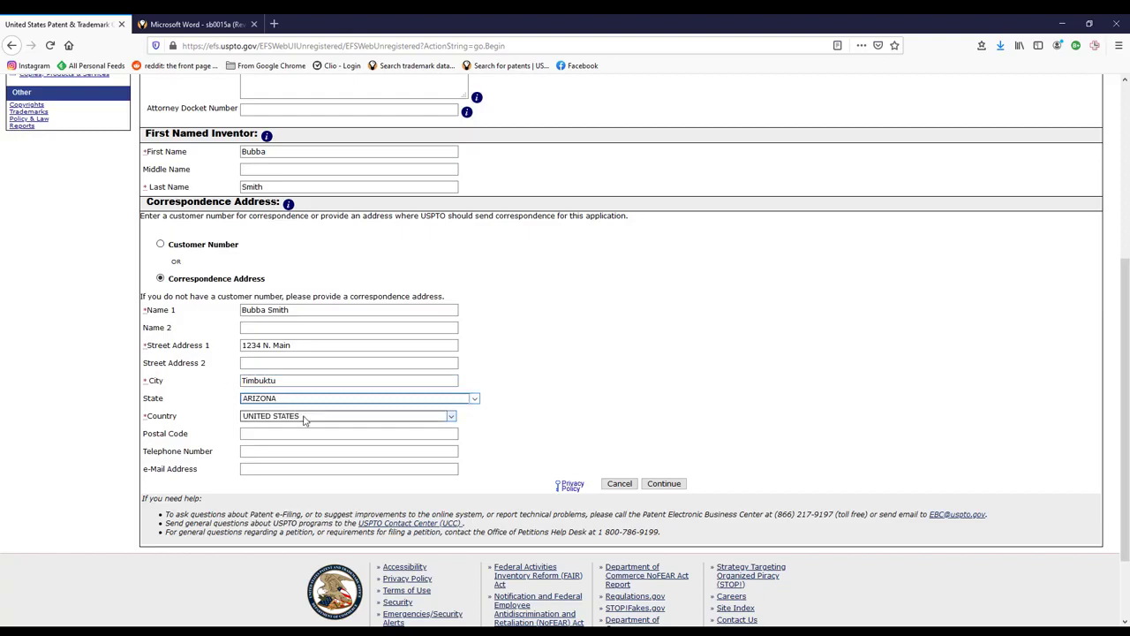
pyautogui.click(279, 435)
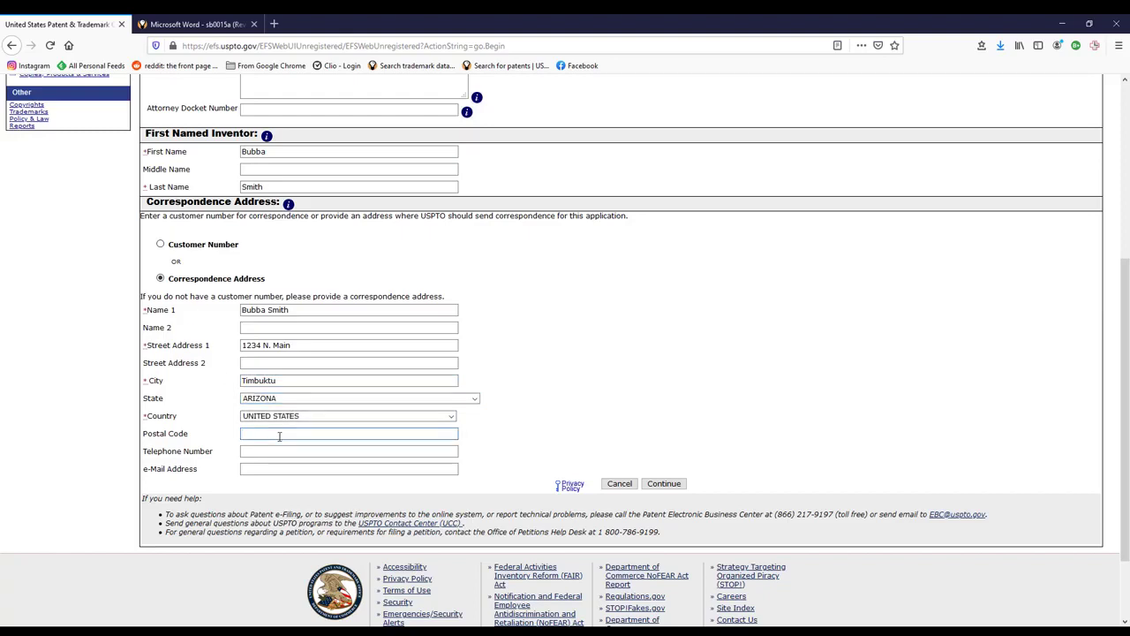
pyautogui.write('85653')
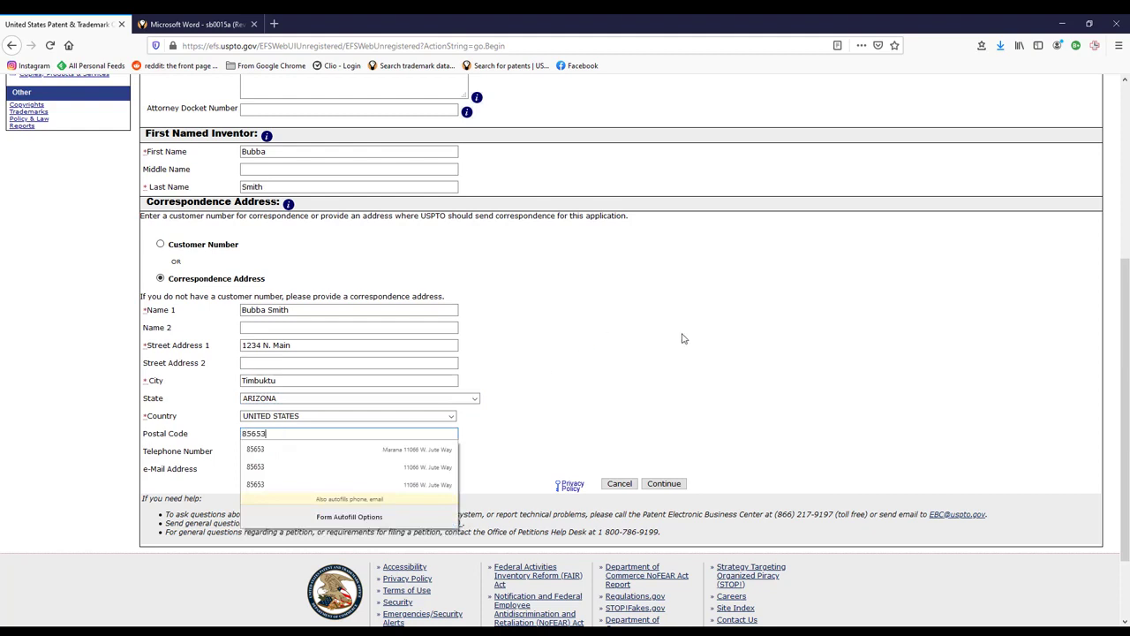
pyautogui.press('Tab')
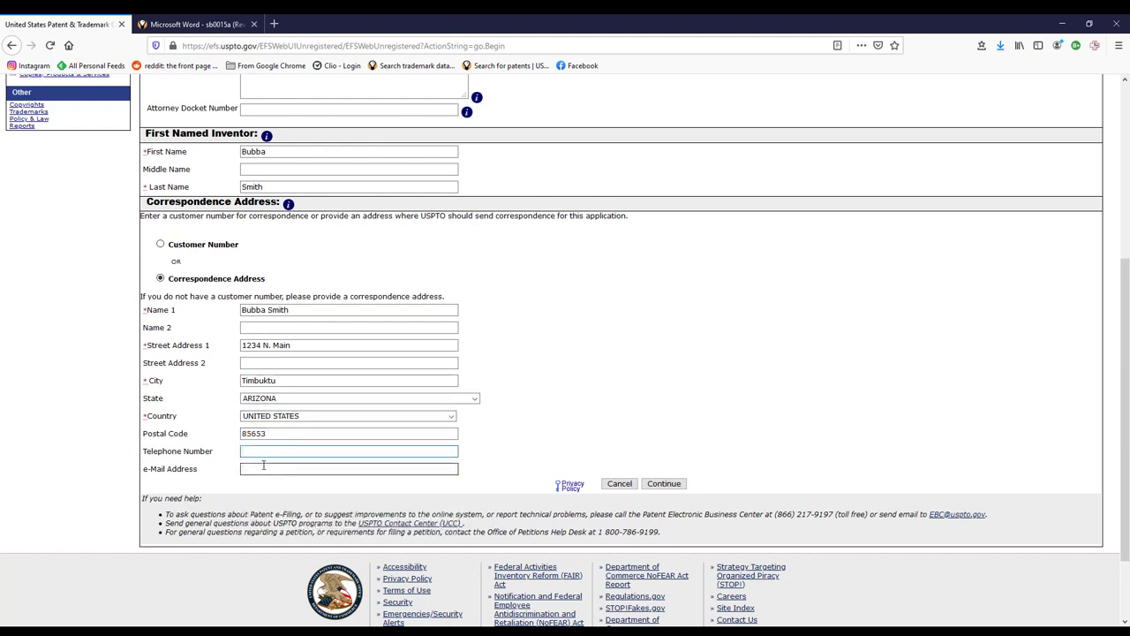
pyautogui.click(662, 483)
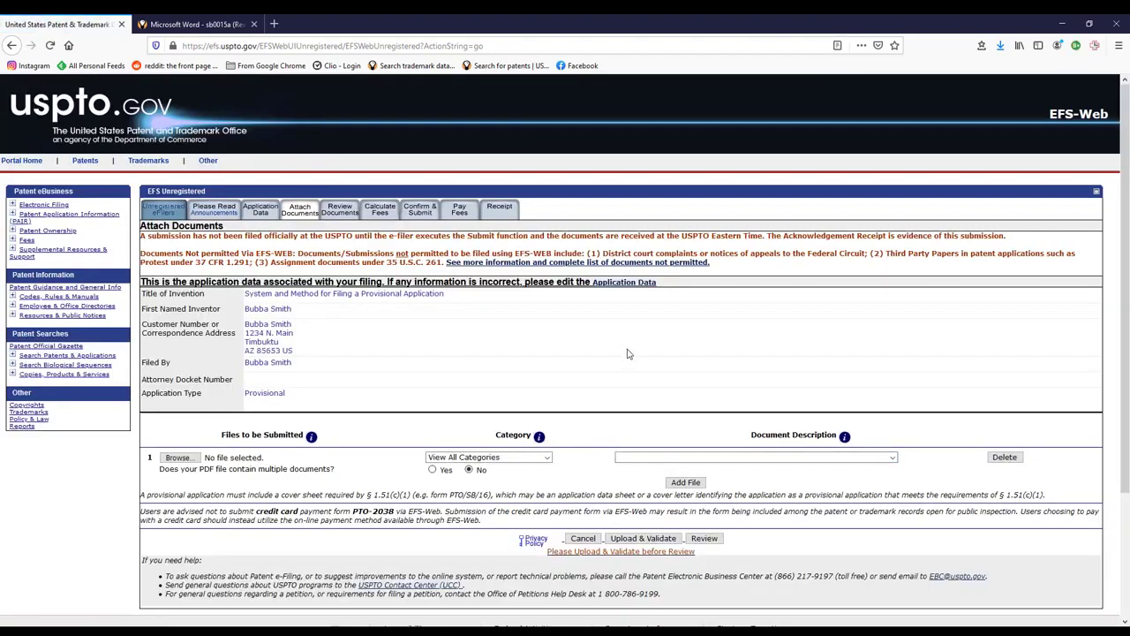
# - Attach sb0016.pdf as Application Part, Provisional Cover Sheet (SB16), then add a second file row
pyautogui.scroll(-1, 627, 353)
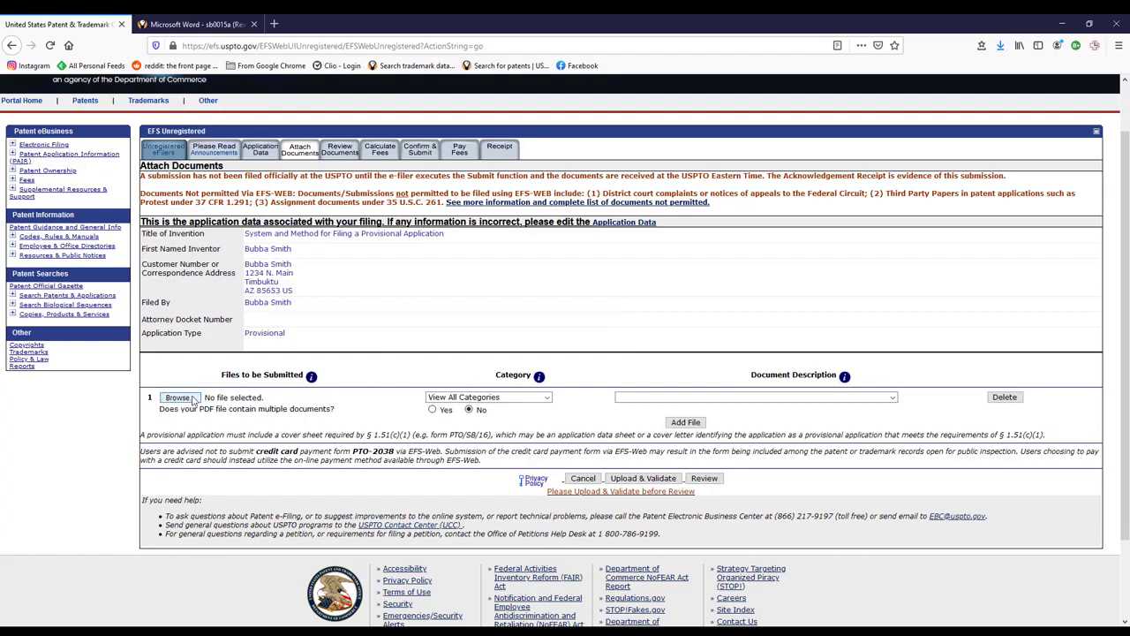
pyautogui.click(178, 398)
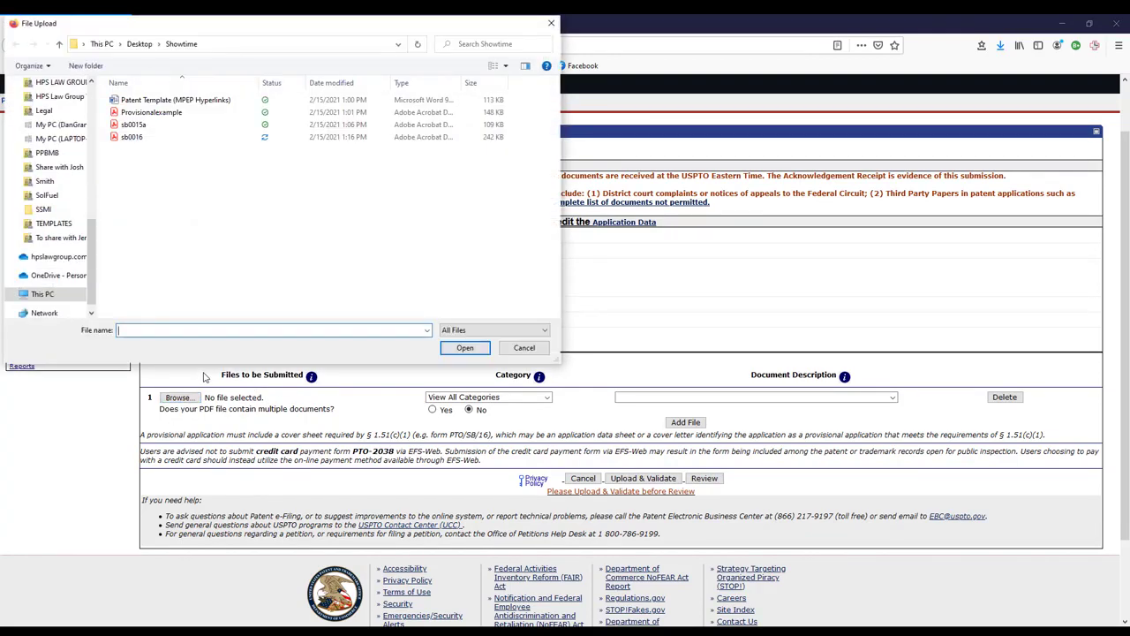
pyautogui.doubleClick(140, 139)
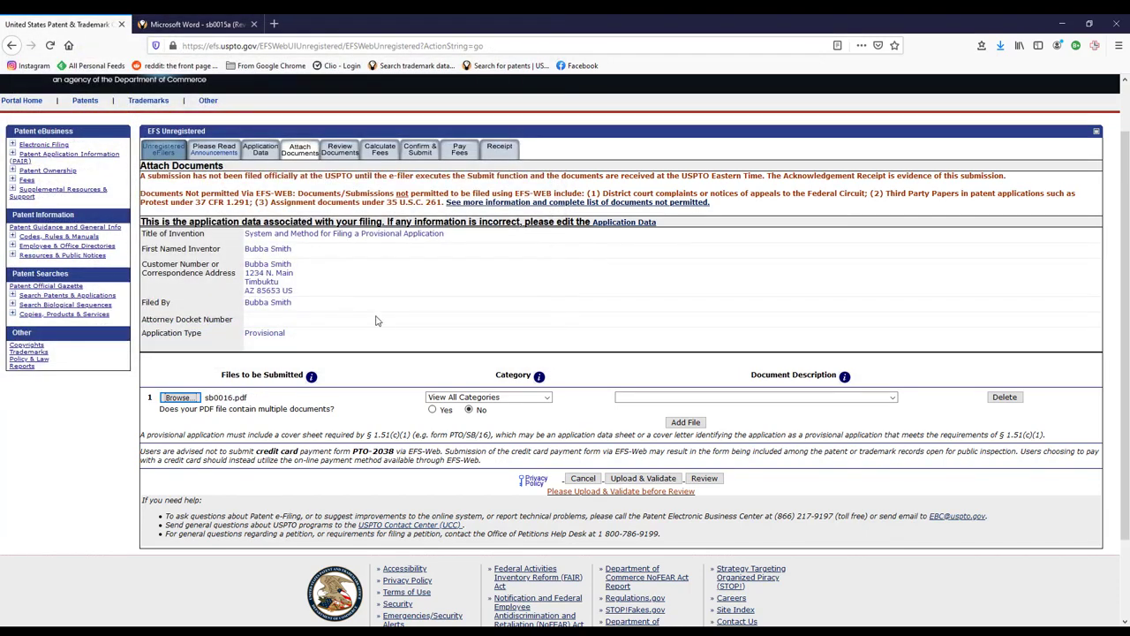
pyautogui.click(548, 398)
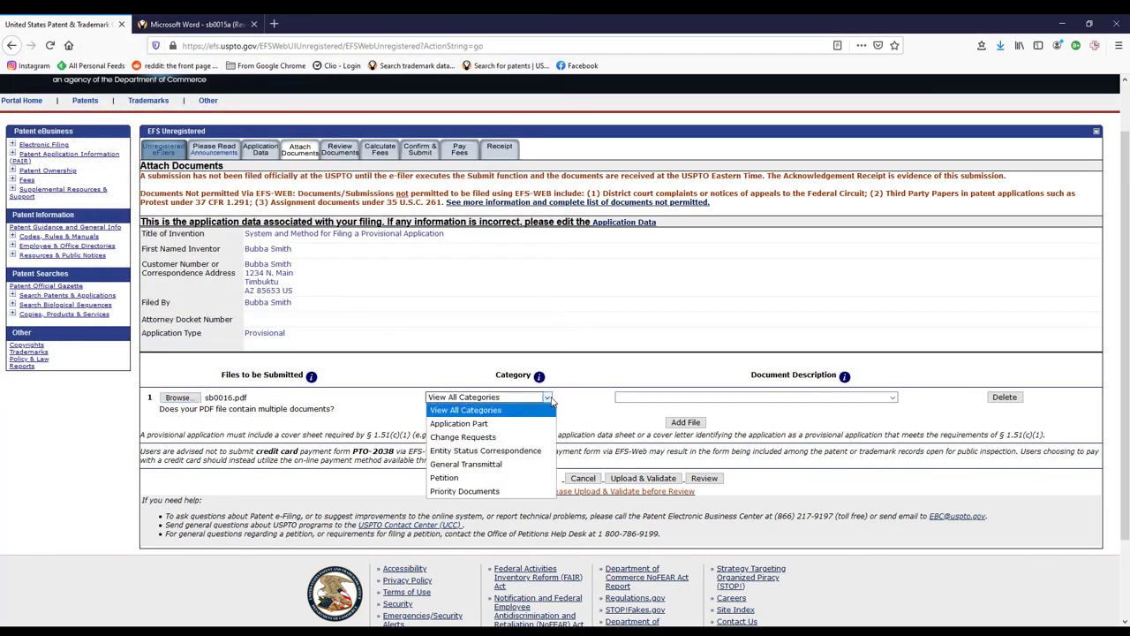
pyautogui.click(485, 423)
pyautogui.click(835, 398)
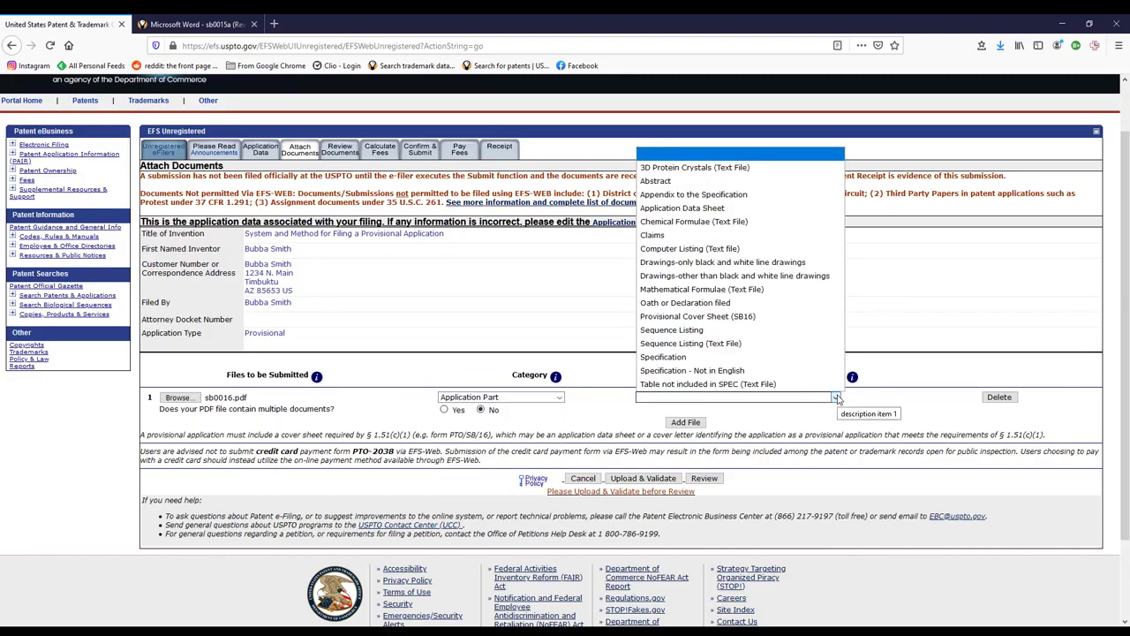
pyautogui.click(736, 316)
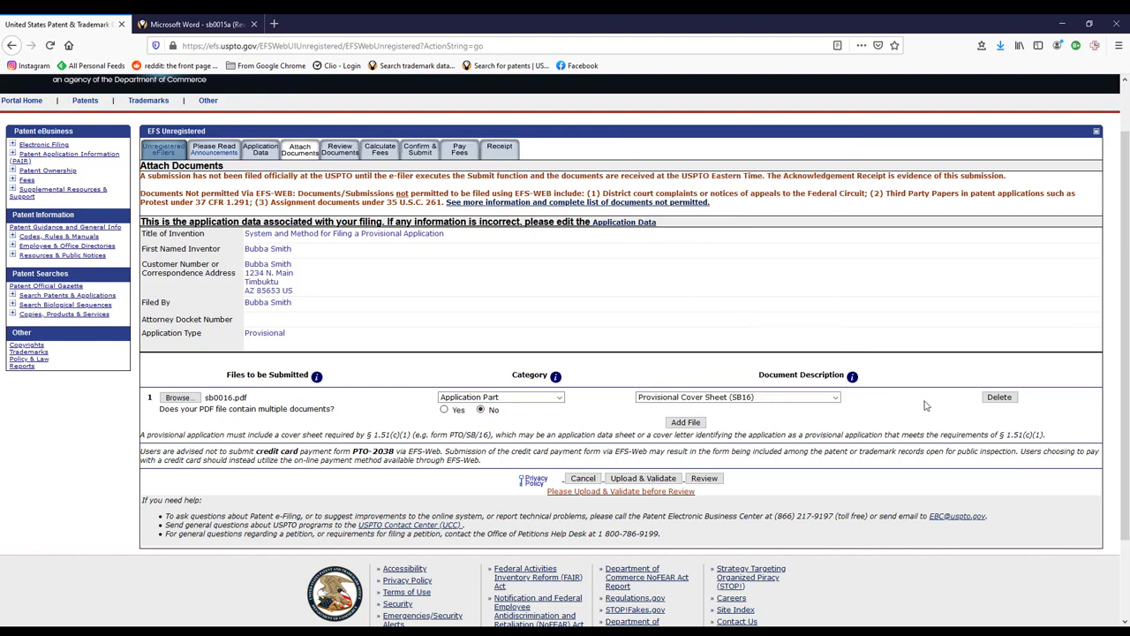
pyautogui.click(673, 423)
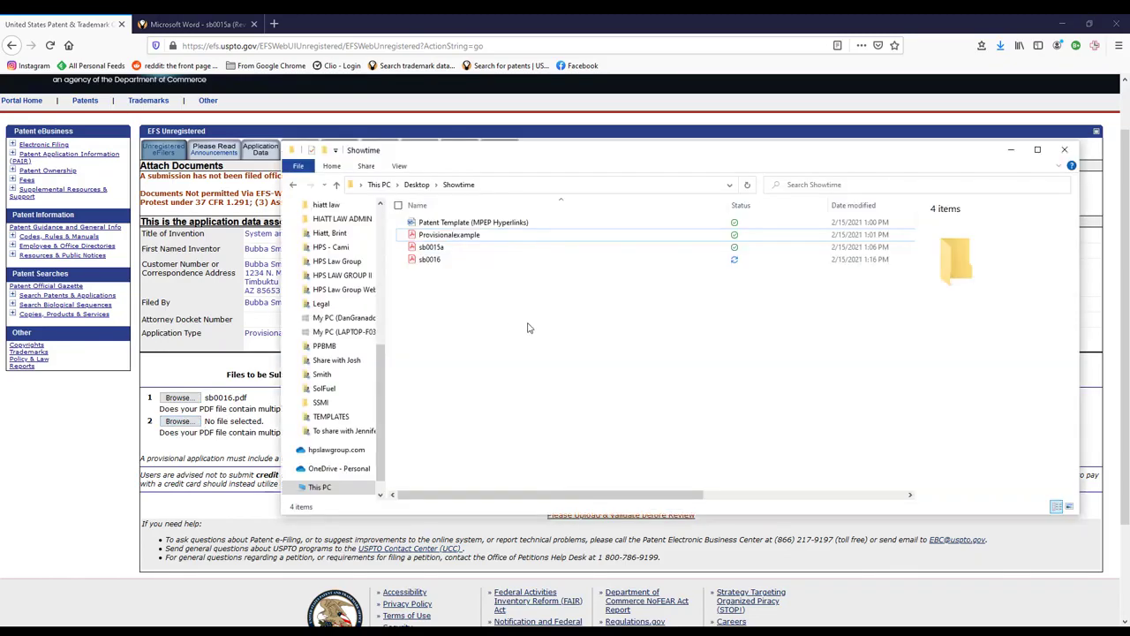
# - Open Provisionalexample.pdf in Acrobat to check its 11 pages, then return to Attach Documents
pyautogui.doubleClick(506, 242)
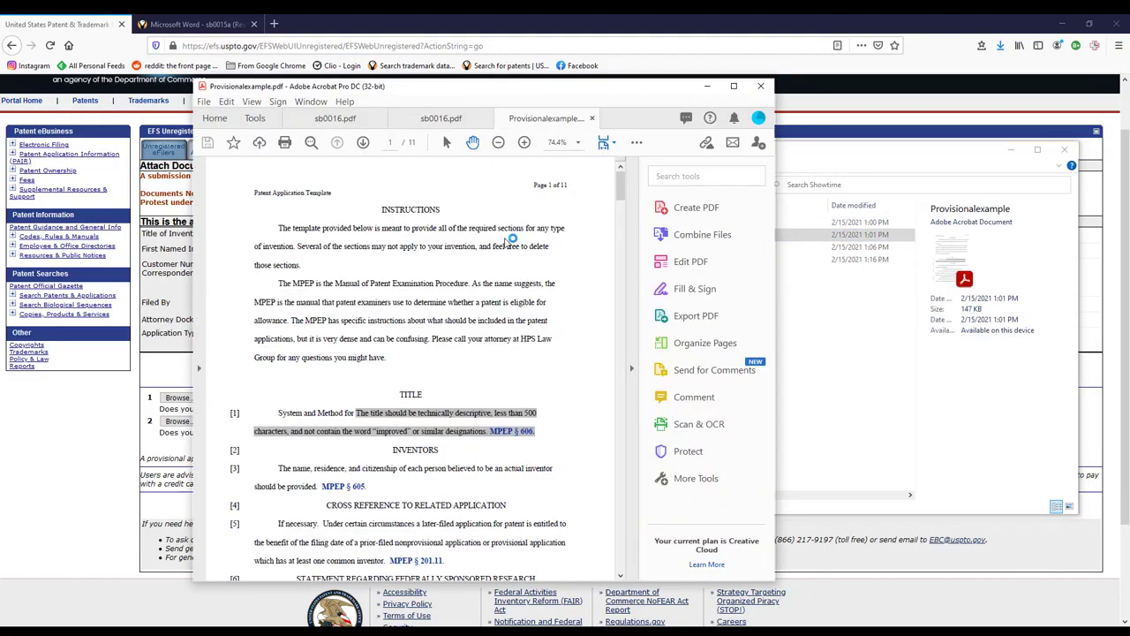
pyautogui.scroll(-2, 561, 329)
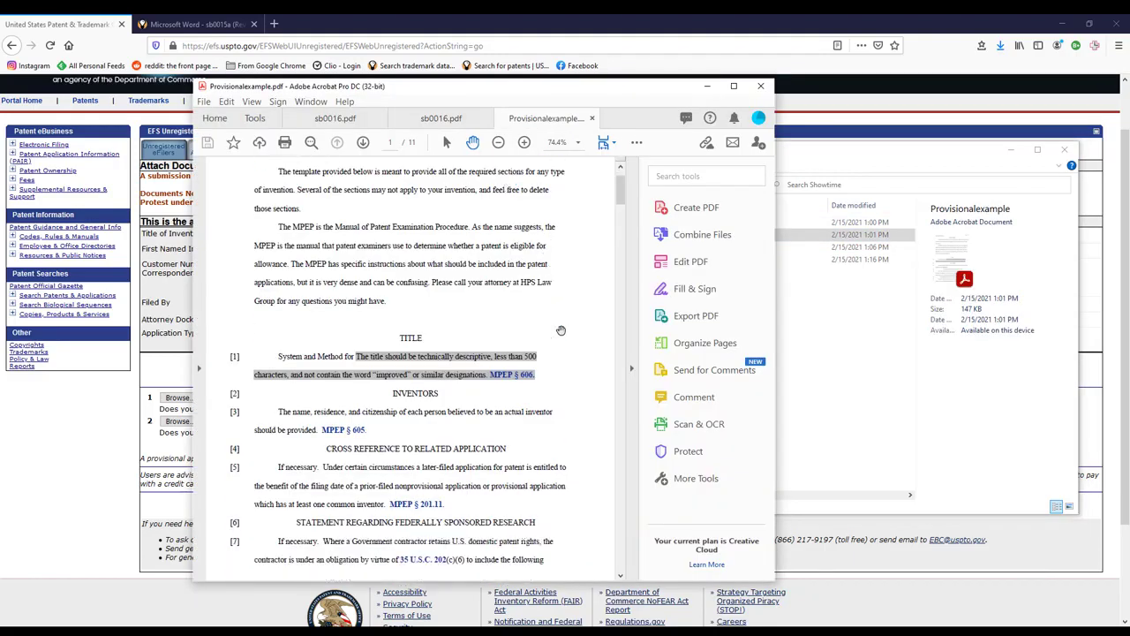
pyautogui.scroll(-3, 561, 330)
pyautogui.scroll(5, 560, 330)
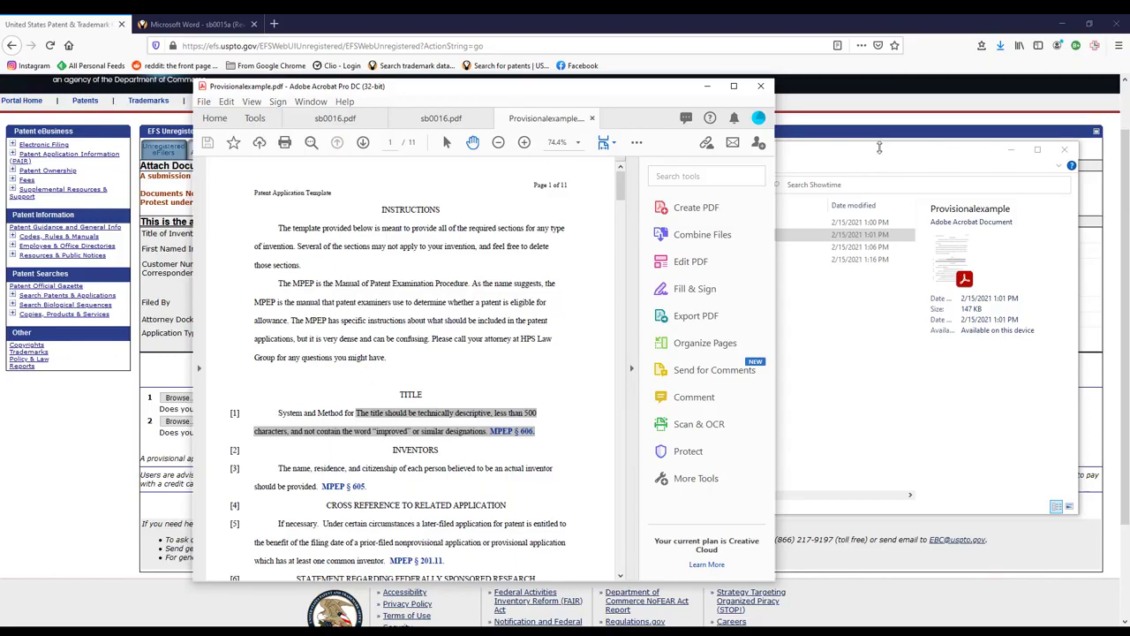
pyautogui.click(849, 349)
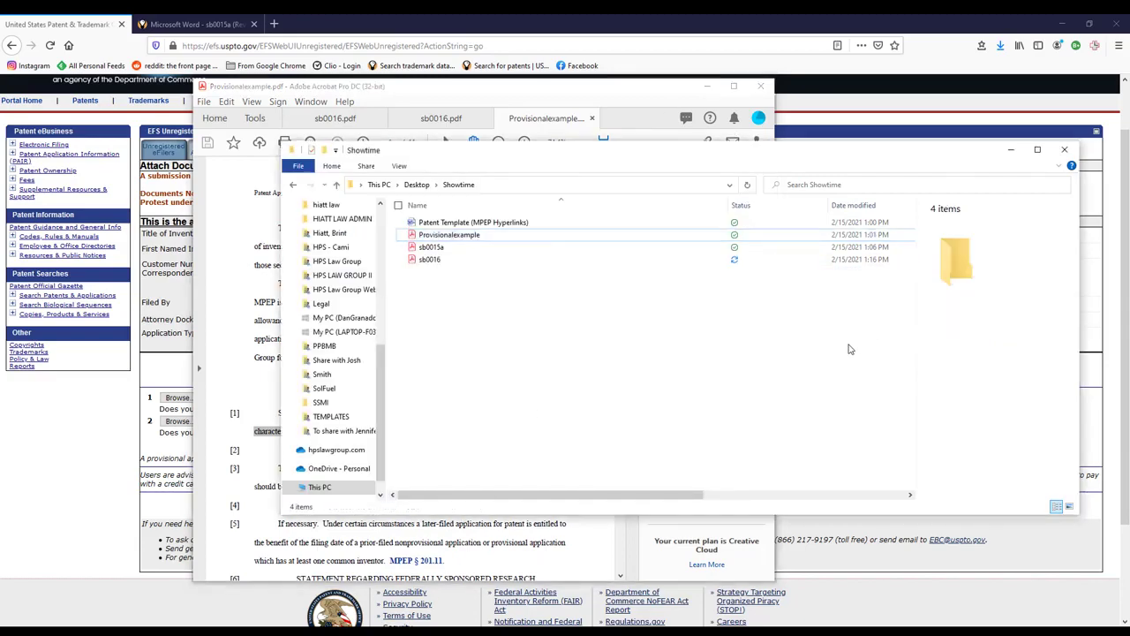
pyautogui.click(46, 428)
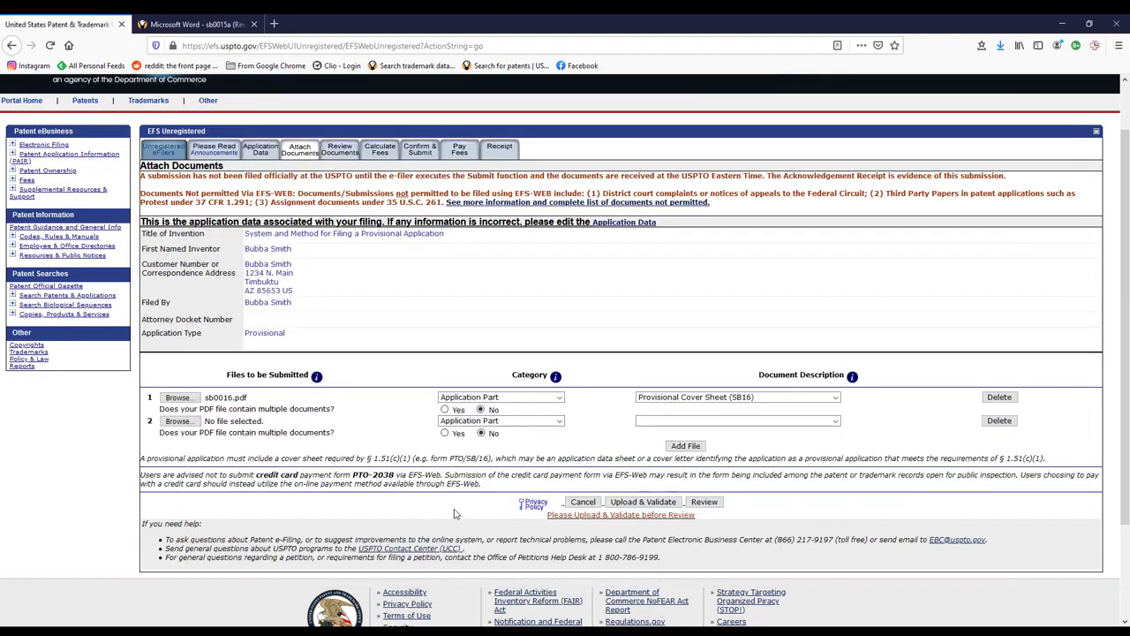
# - Mark the second file as multiple documents and set its first part to Specification, pages 1–8
pyautogui.click(445, 434)
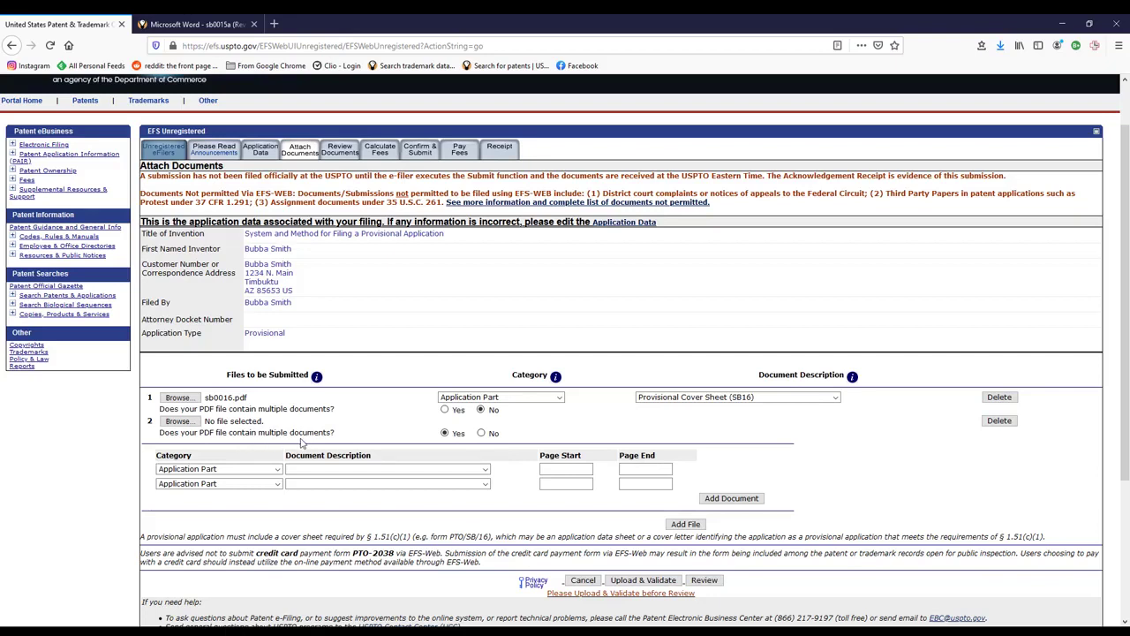
pyautogui.click(485, 469)
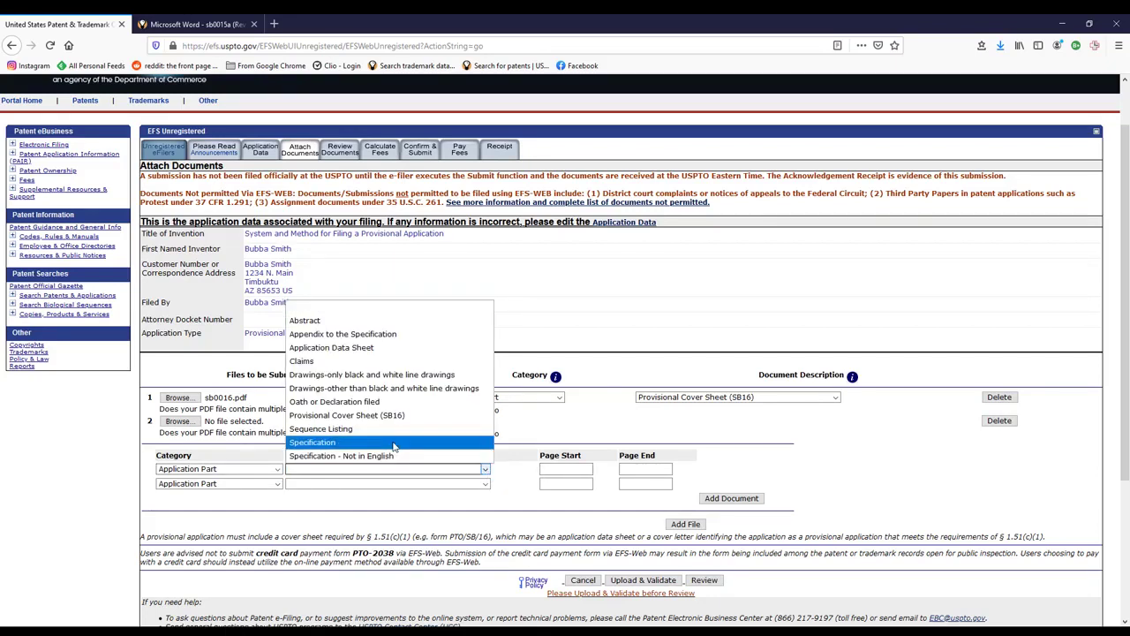
pyautogui.click(398, 441)
pyautogui.click(563, 468)
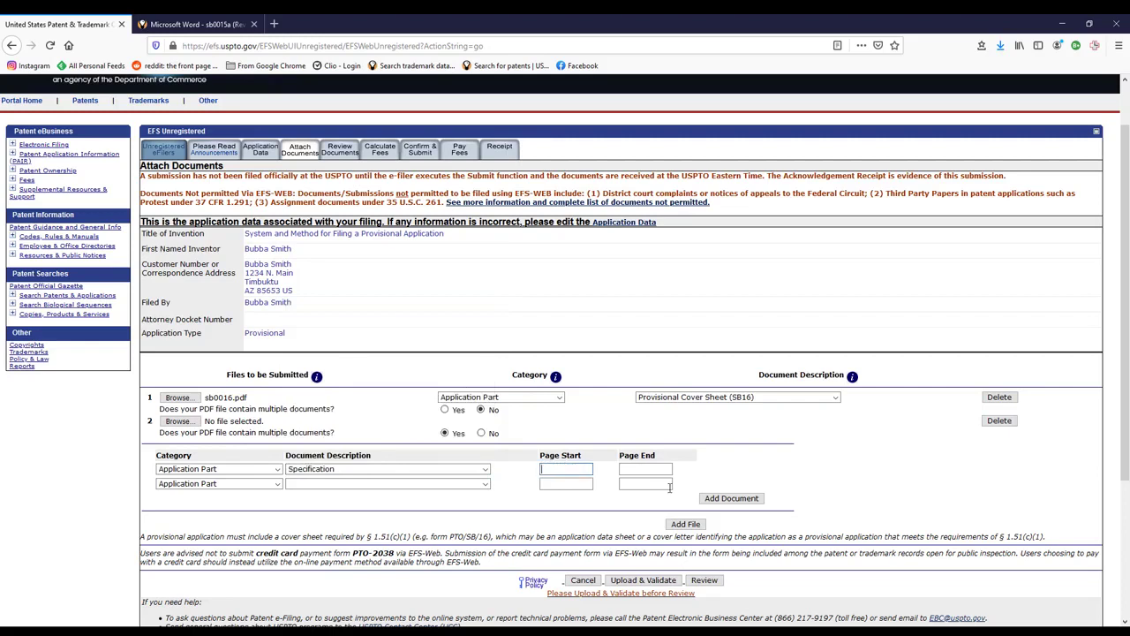
pyautogui.write('1')
pyautogui.click(652, 468)
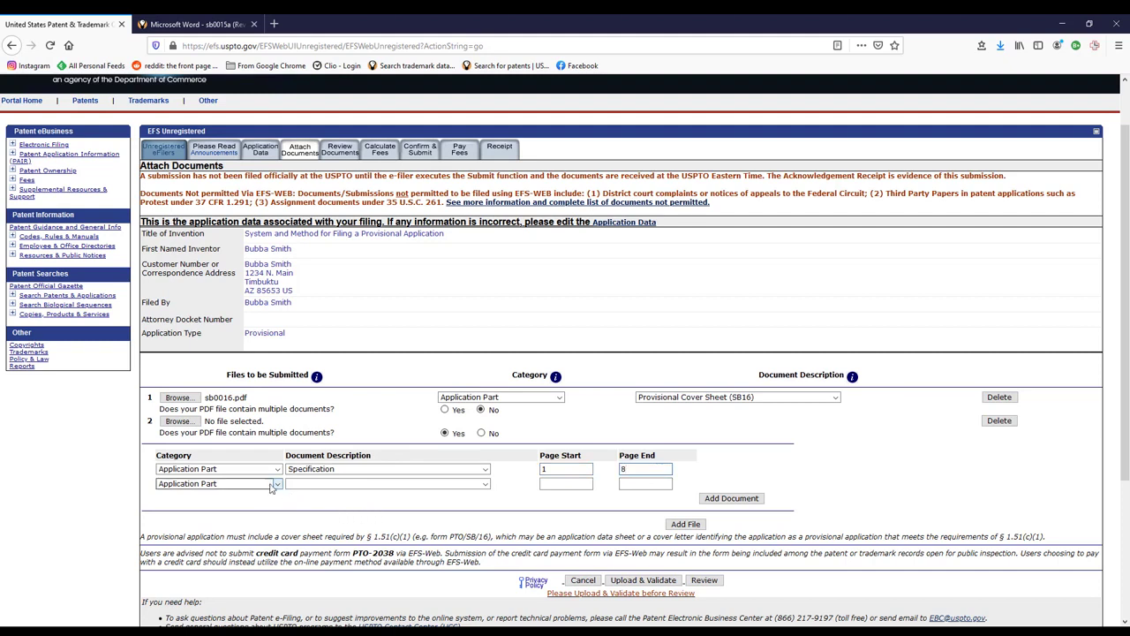
# - Set the second part to black-and-white line drawings, pages 9–12, and attempt Upload & Validate
pyautogui.click(483, 486)
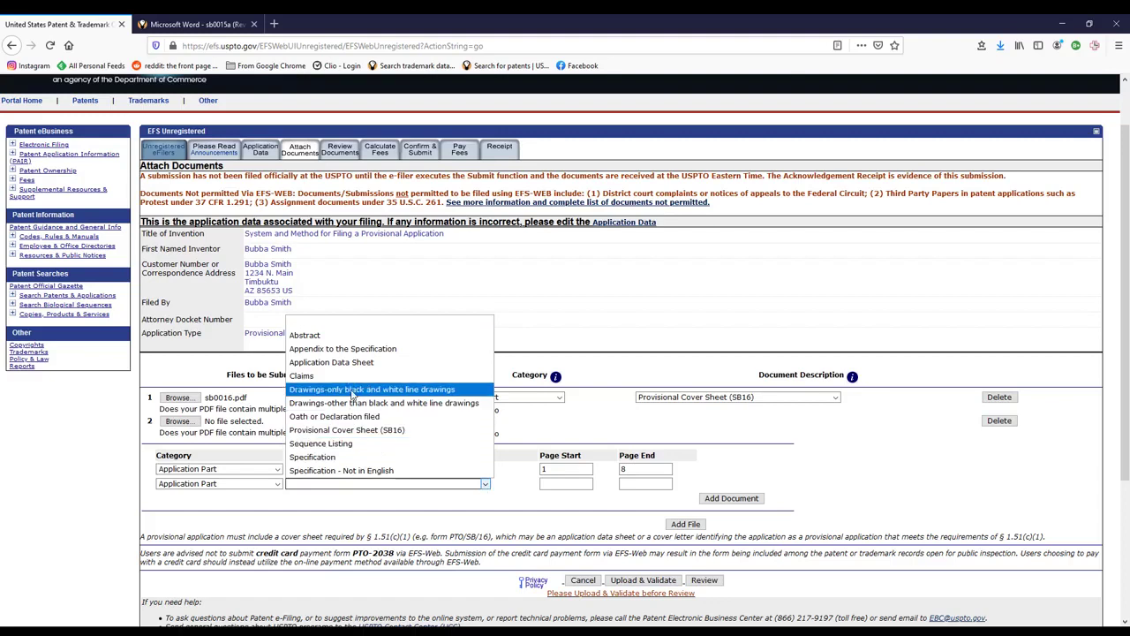
pyautogui.click(427, 389)
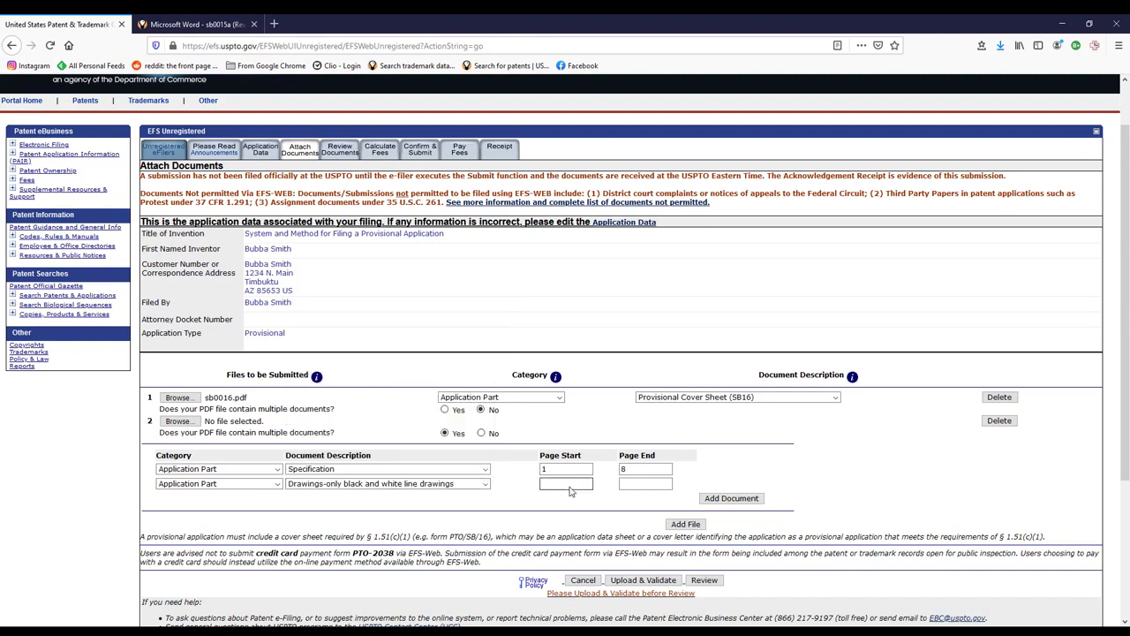
pyautogui.click(572, 484)
pyautogui.click(646, 484)
pyautogui.write('12')
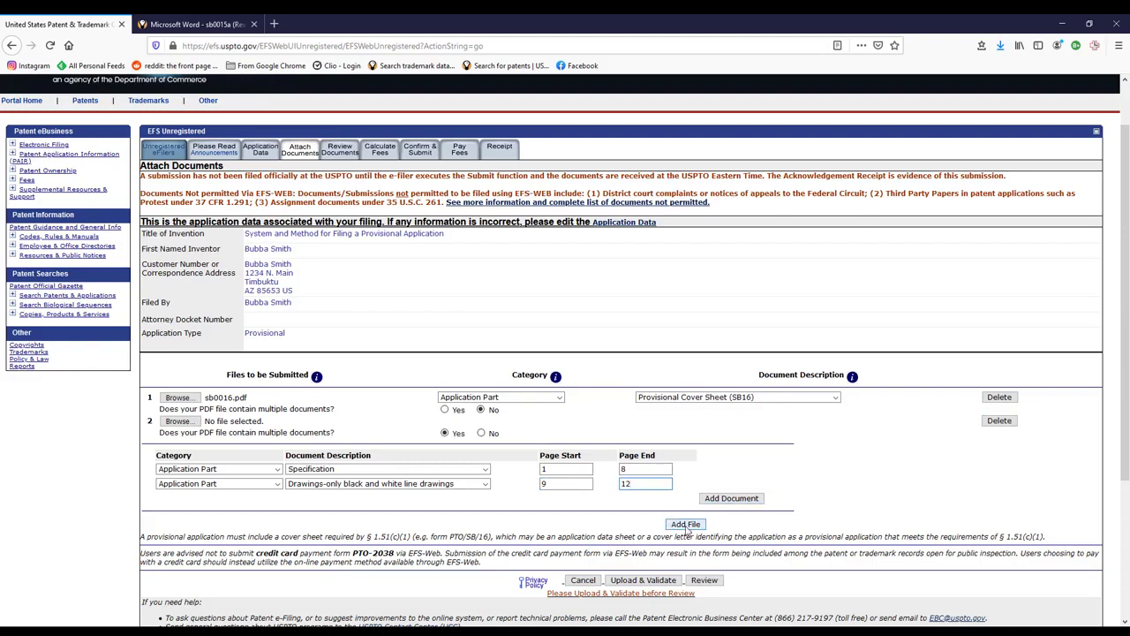
pyautogui.click(644, 582)
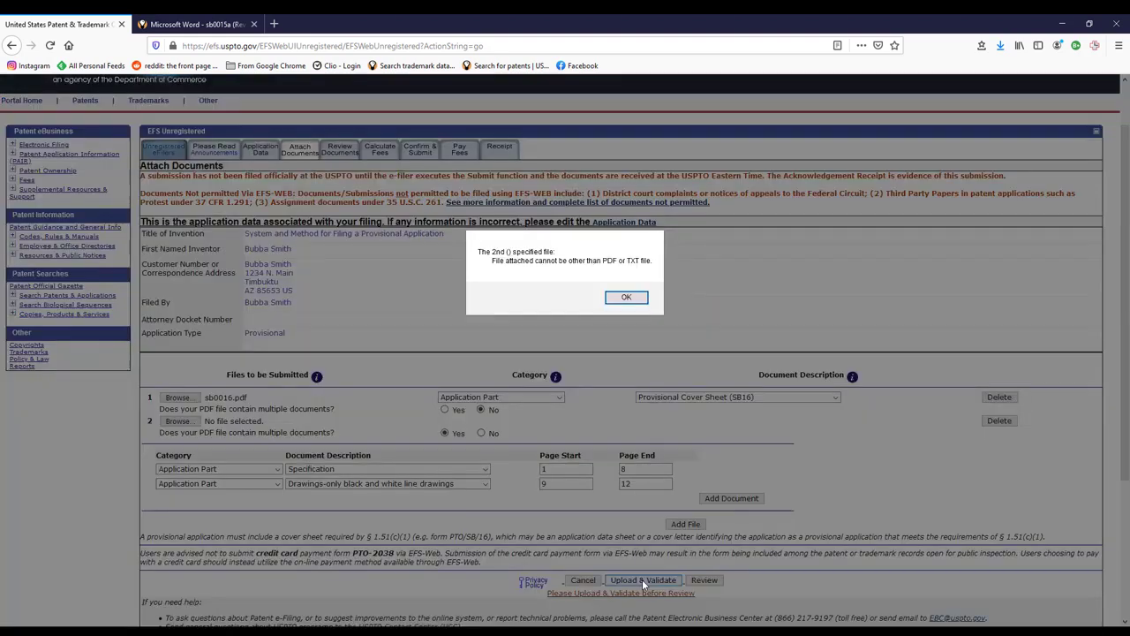
# - Dismiss the missing-file alert, attach Provisionalexample.pdf to row 2, and upload and validate both files
pyautogui.click(618, 298)
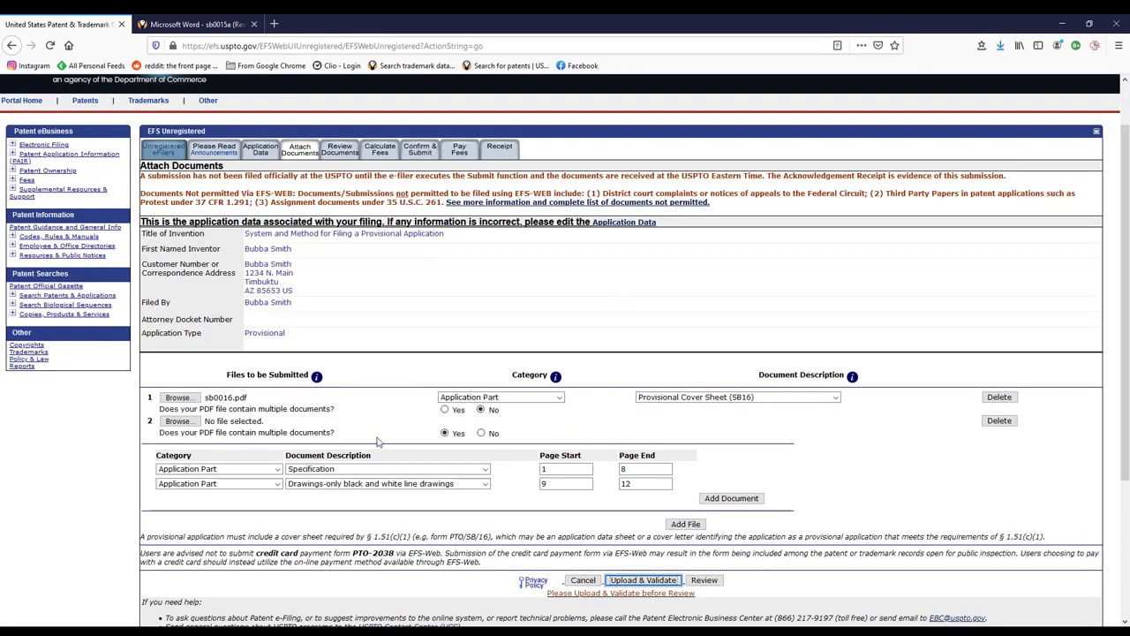
pyautogui.click(179, 421)
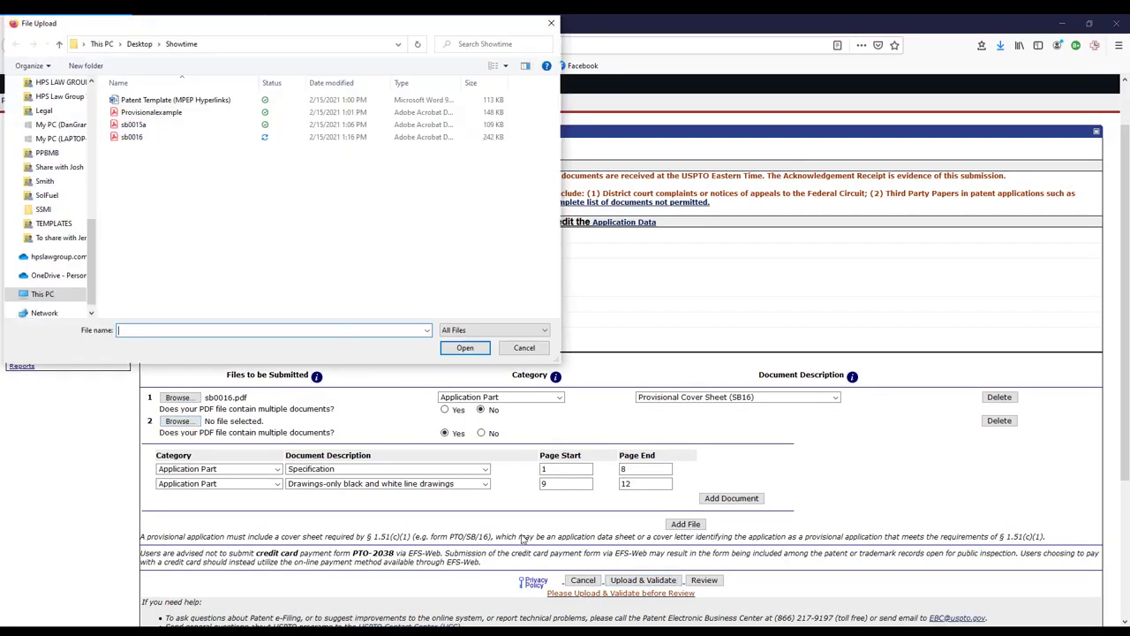
pyautogui.click(179, 112)
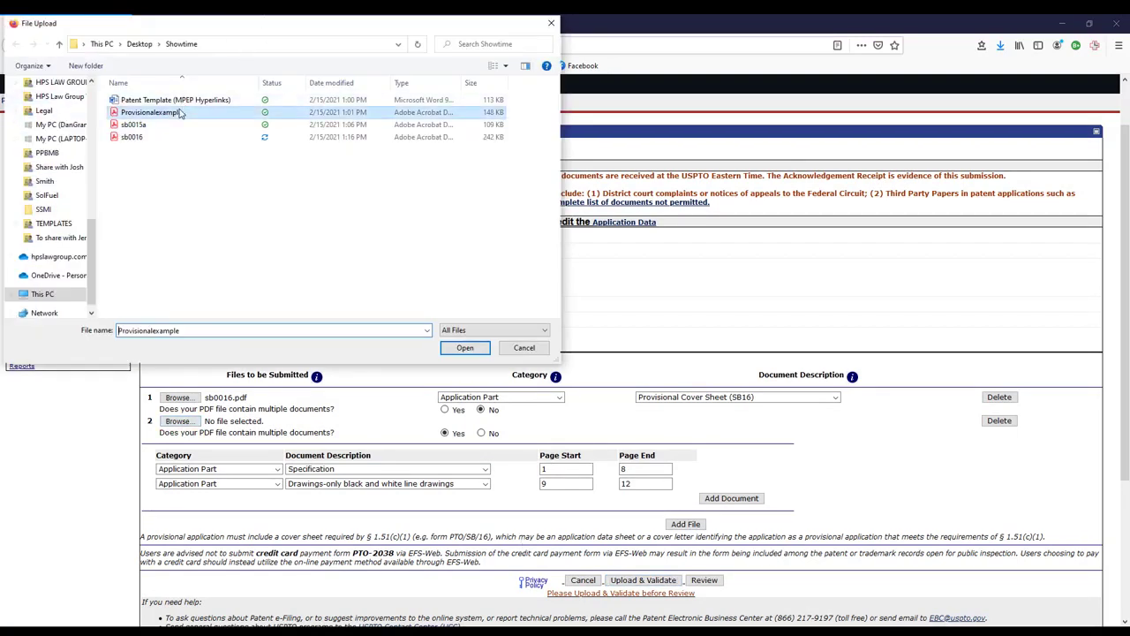
pyautogui.doubleClick(180, 113)
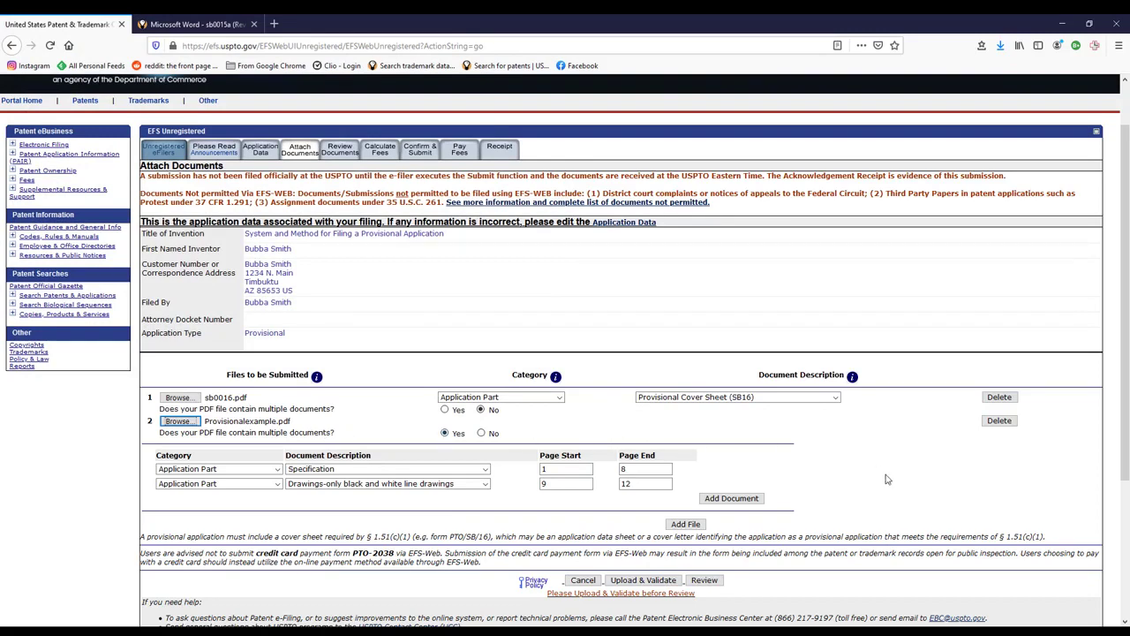
pyautogui.click(635, 584)
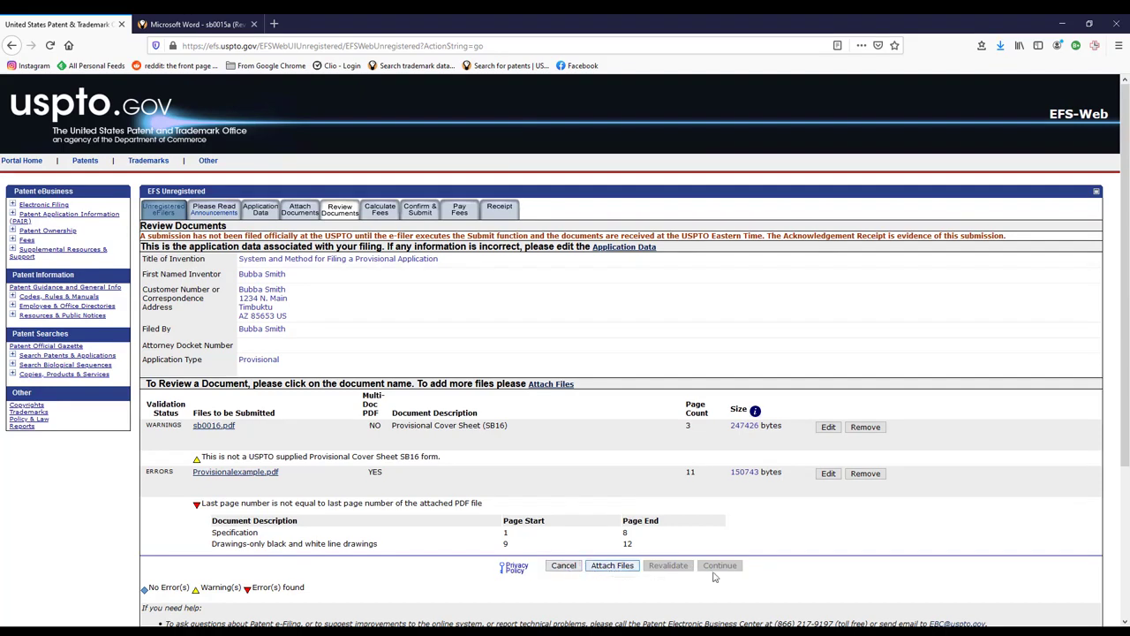
# - Change the drawings' Page End for Provisionalexample.pdf from 12 to 11, revalidate, and continue
pyautogui.click(828, 475)
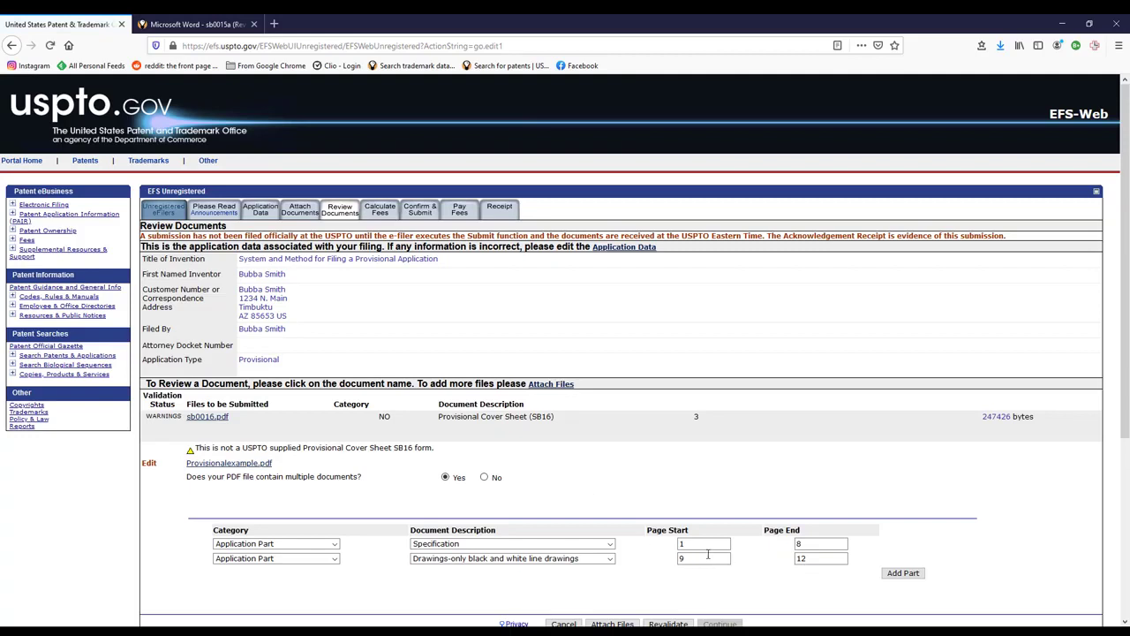
pyautogui.click(809, 558)
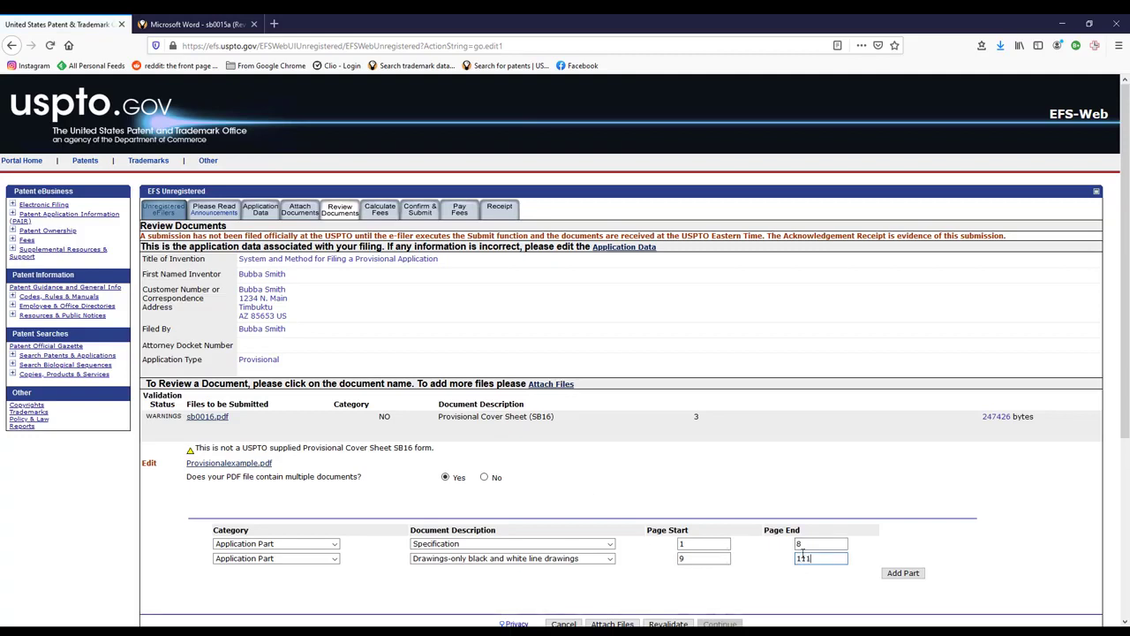
pyautogui.press('BackSpace')
pyautogui.scroll(-3, 733, 565)
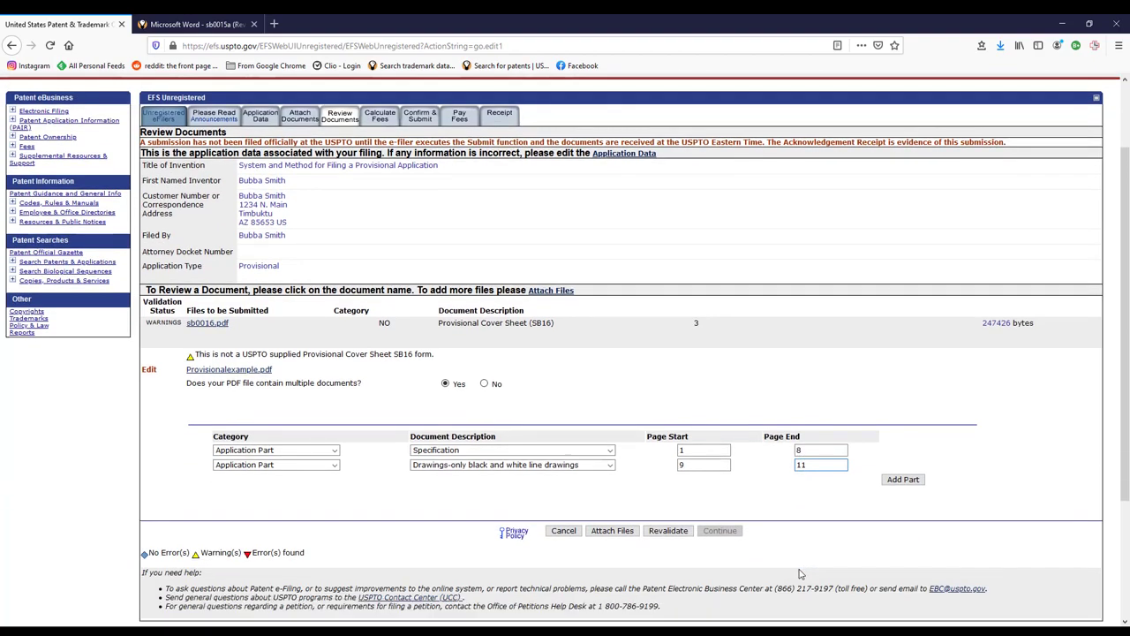
pyautogui.click(668, 503)
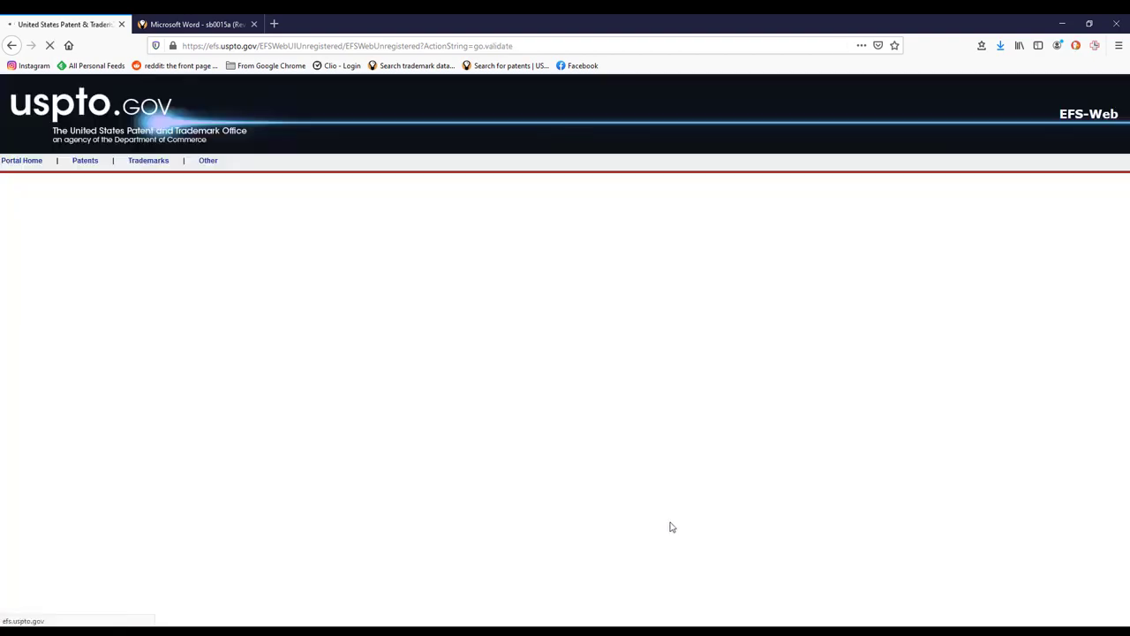
pyautogui.scroll(-1, 691, 476)
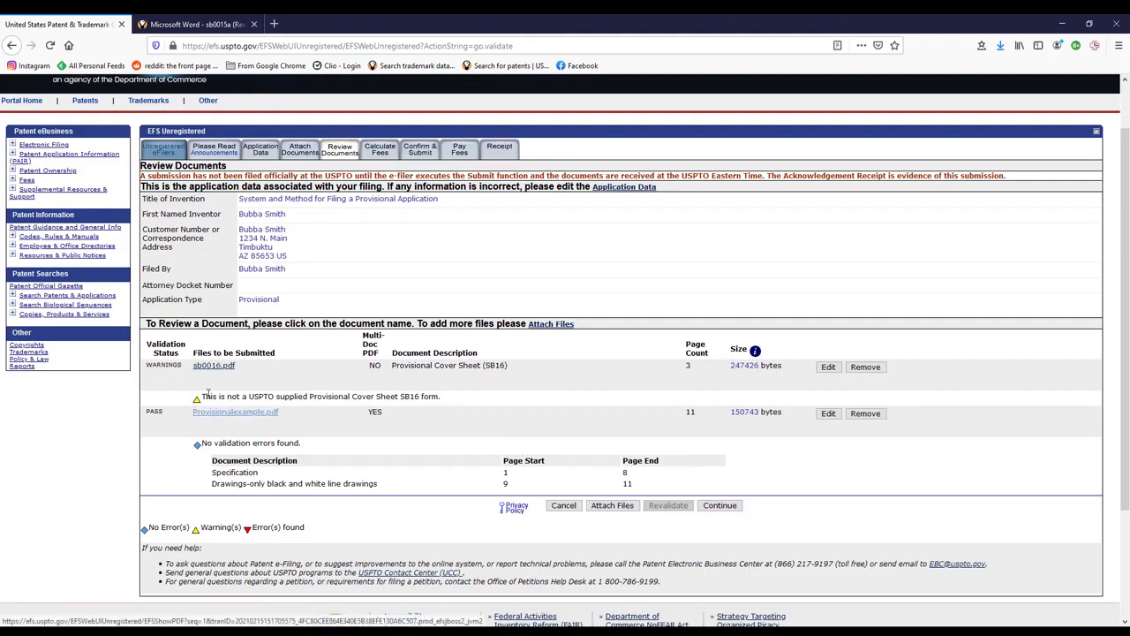
pyautogui.click(720, 505)
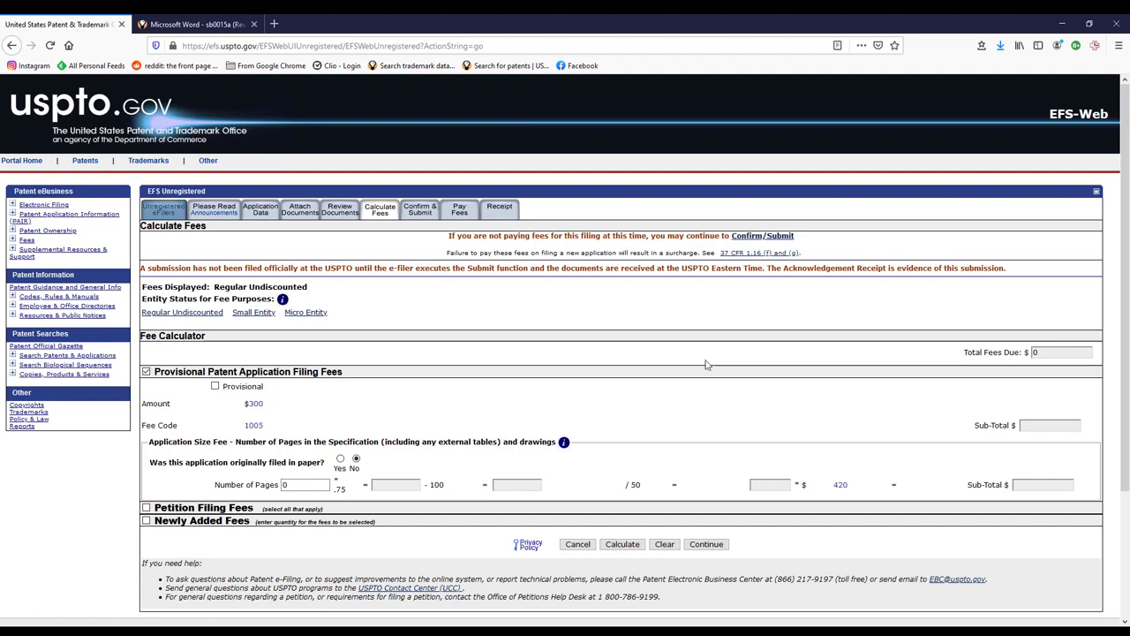
# - Tick the provisional filing fee and switch to Micro Entity status, showing $75 under fee code 3005
pyautogui.click(216, 388)
pyautogui.scroll(-2, 449, 422)
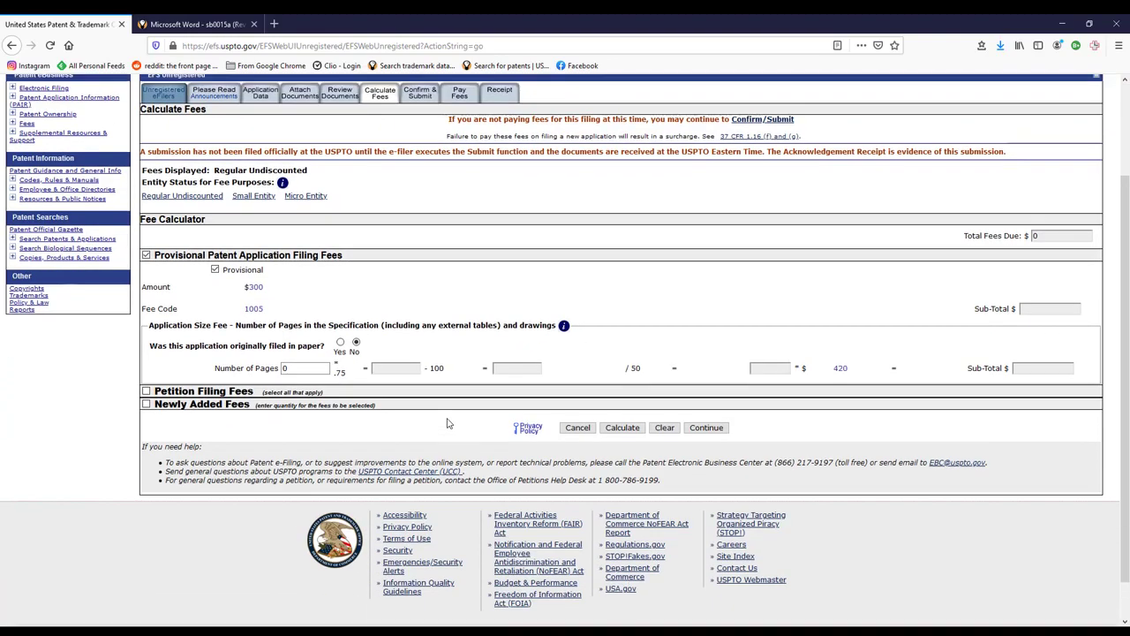
pyautogui.scroll(1, 228, 280)
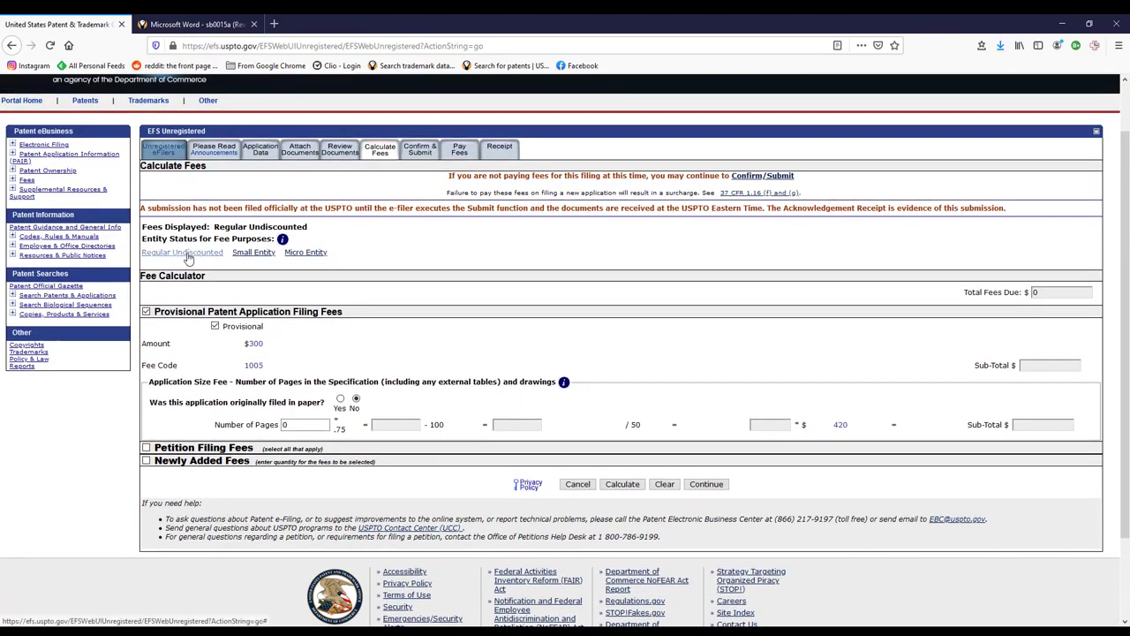
pyautogui.click(307, 254)
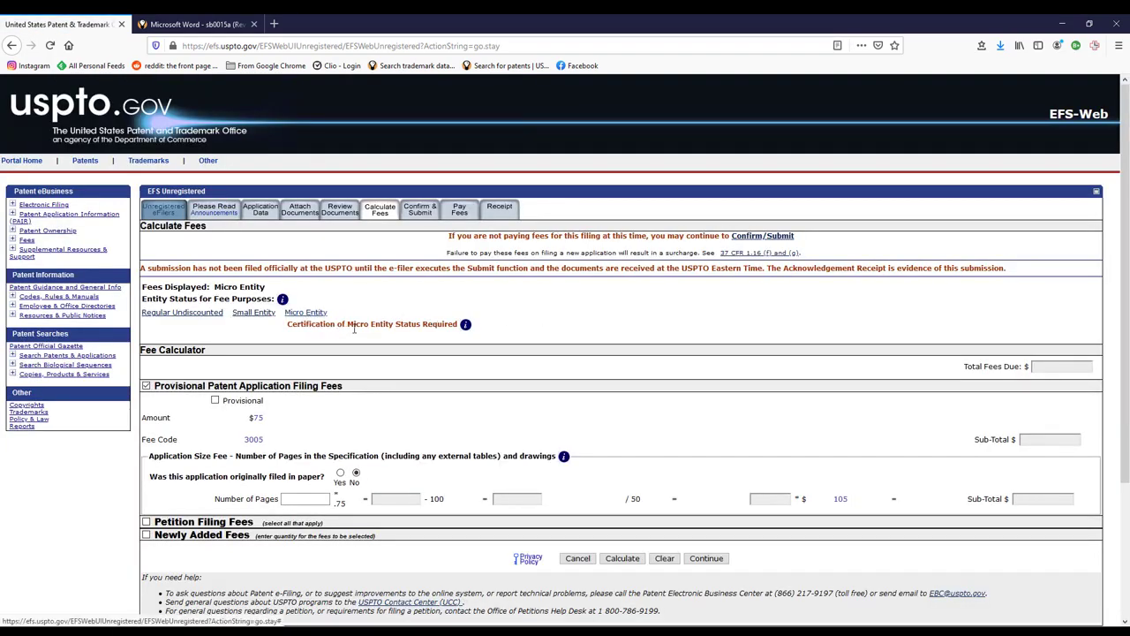
pyautogui.scroll(-1, 653, 332)
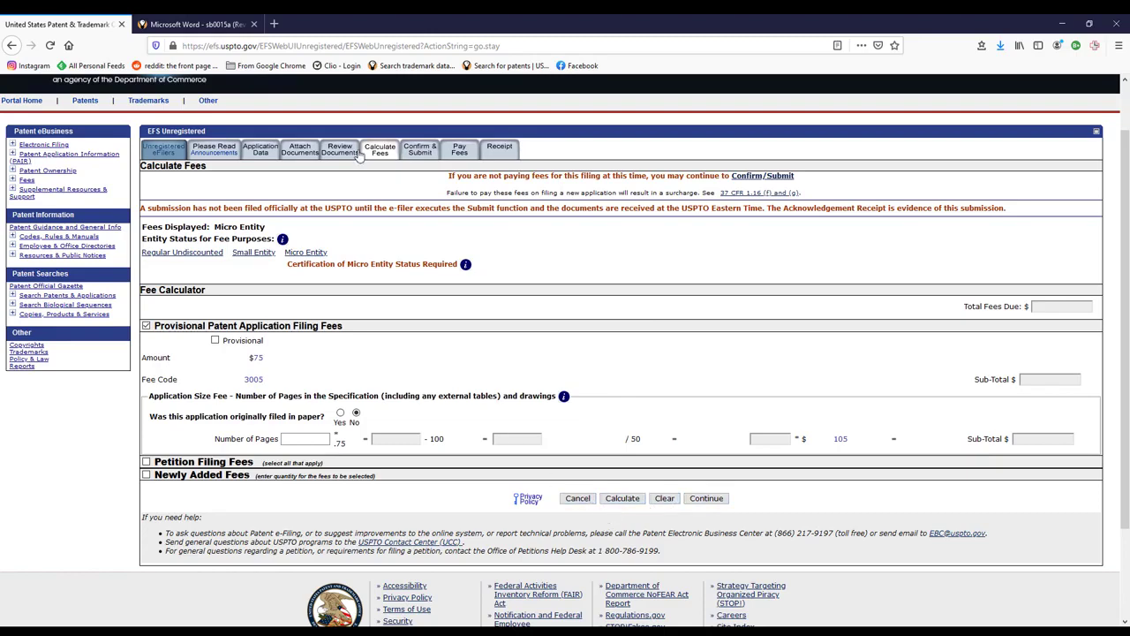
pyautogui.click(300, 150)
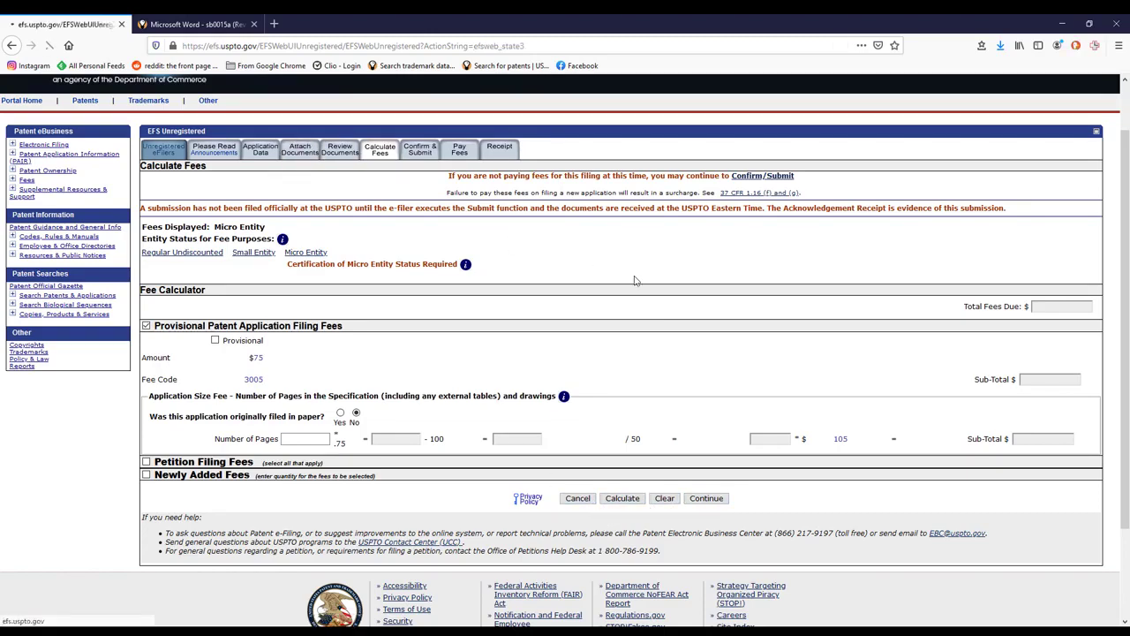
# - Choose sb0015a.pdf for upload and set its Category to Entity Status Correspondence
pyautogui.scroll(-3, 583, 349)
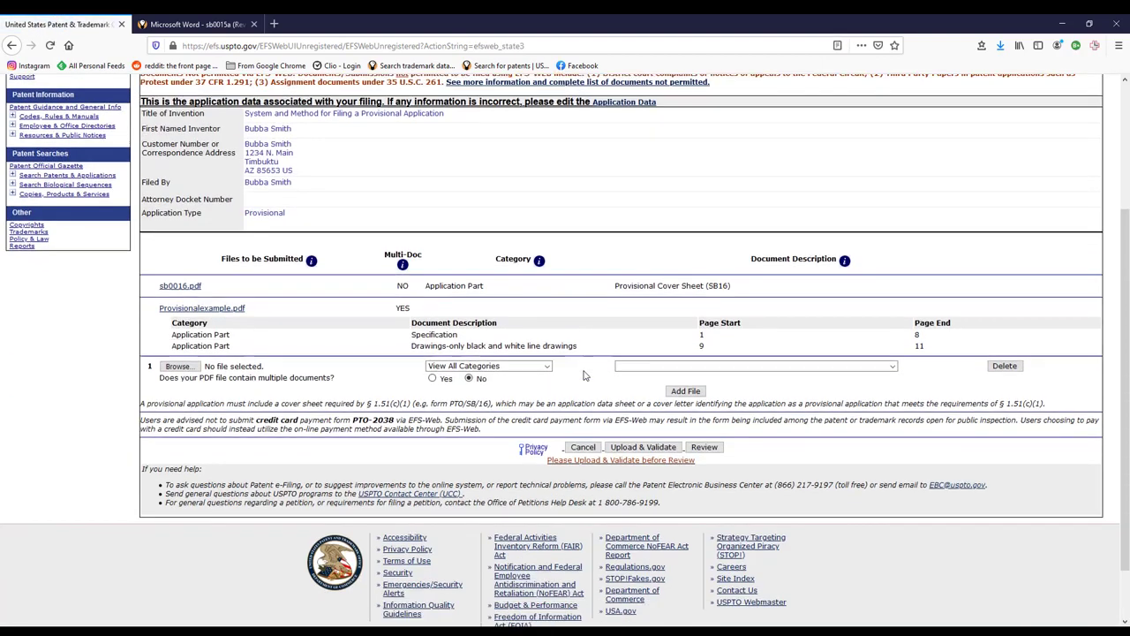
pyautogui.click(178, 365)
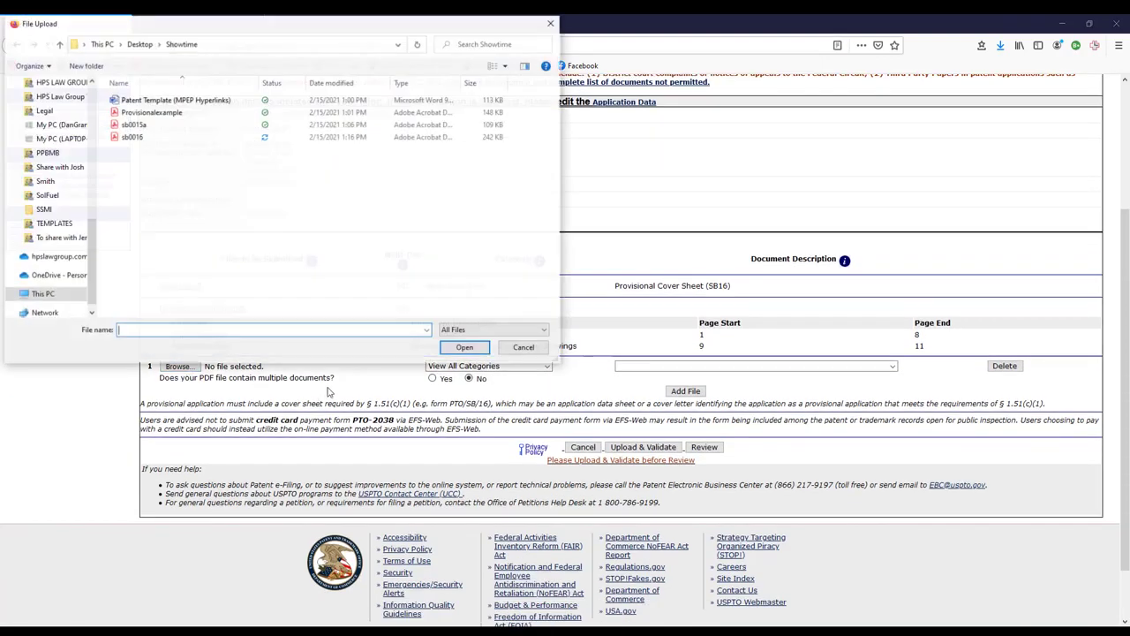
pyautogui.doubleClick(133, 124)
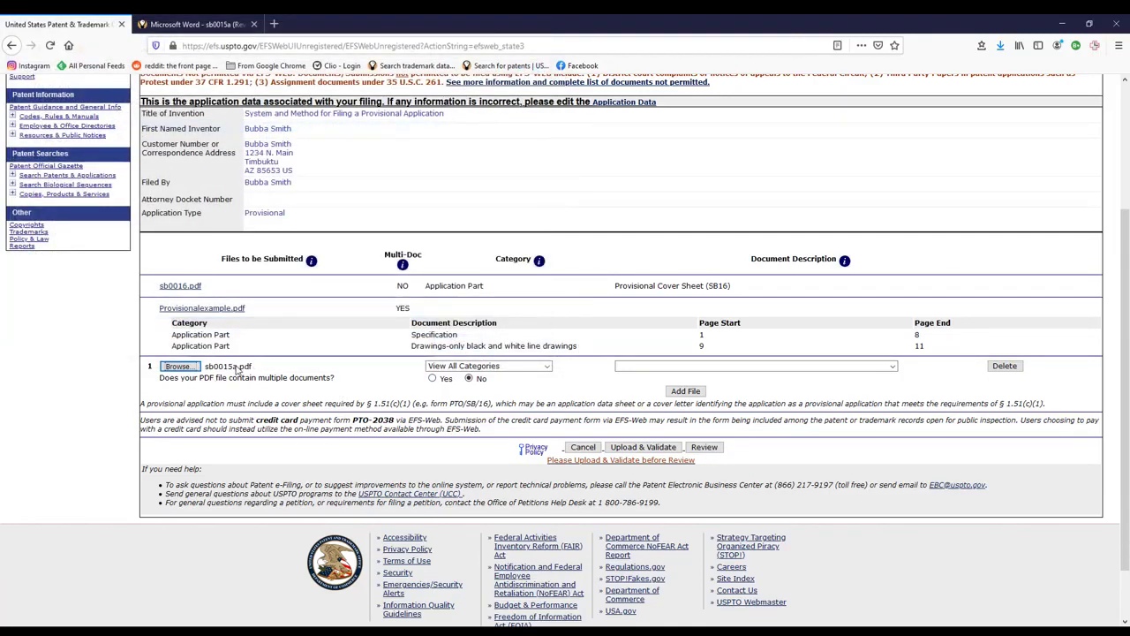
pyautogui.click(547, 366)
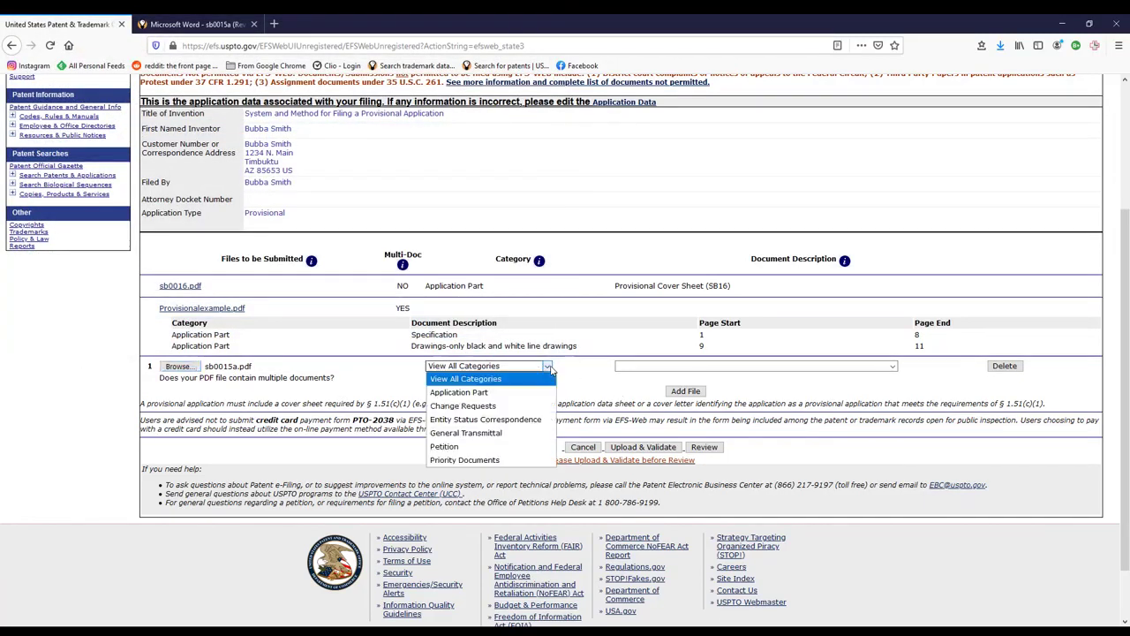
pyautogui.click(512, 420)
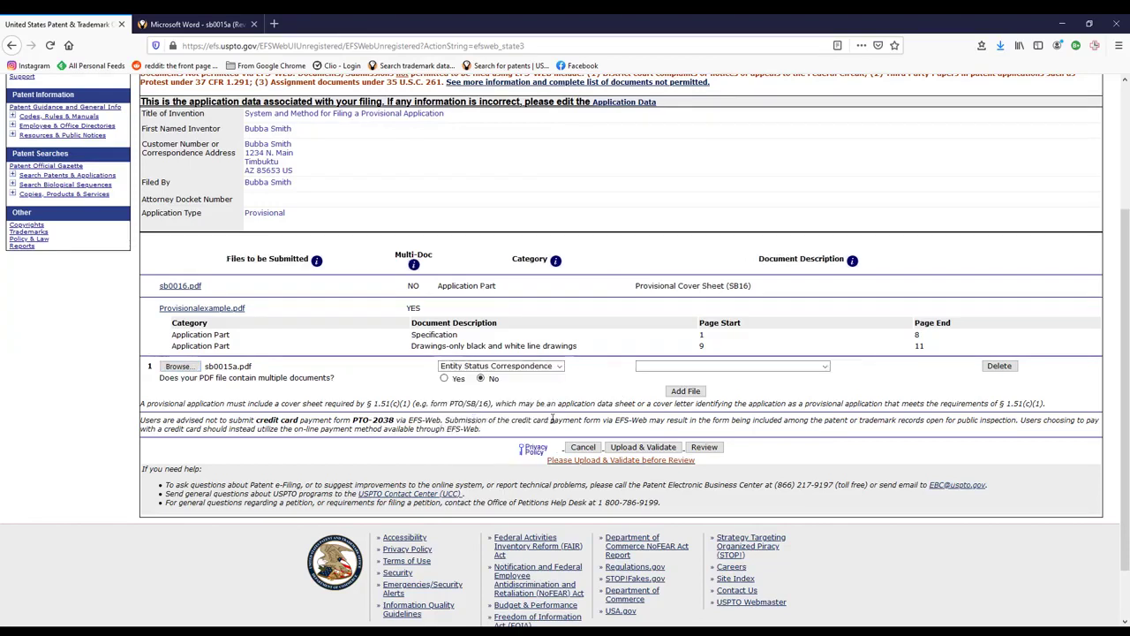
# - Set the file's Description to Certification of Micro Entity (Gross Income Basis)
pyautogui.click(826, 366)
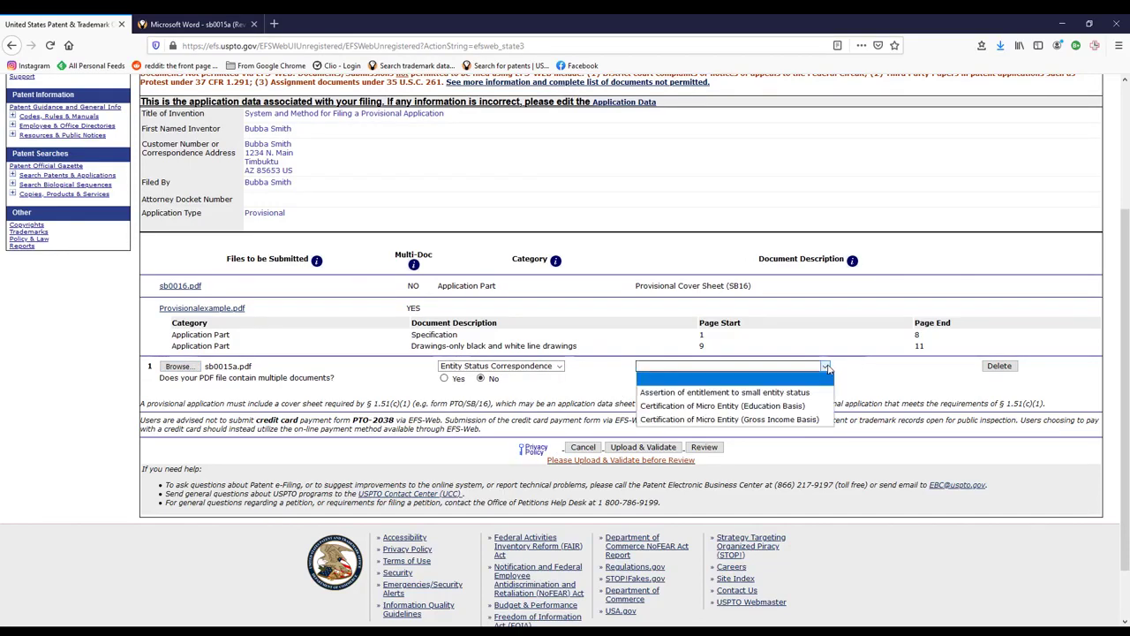
pyautogui.click(760, 393)
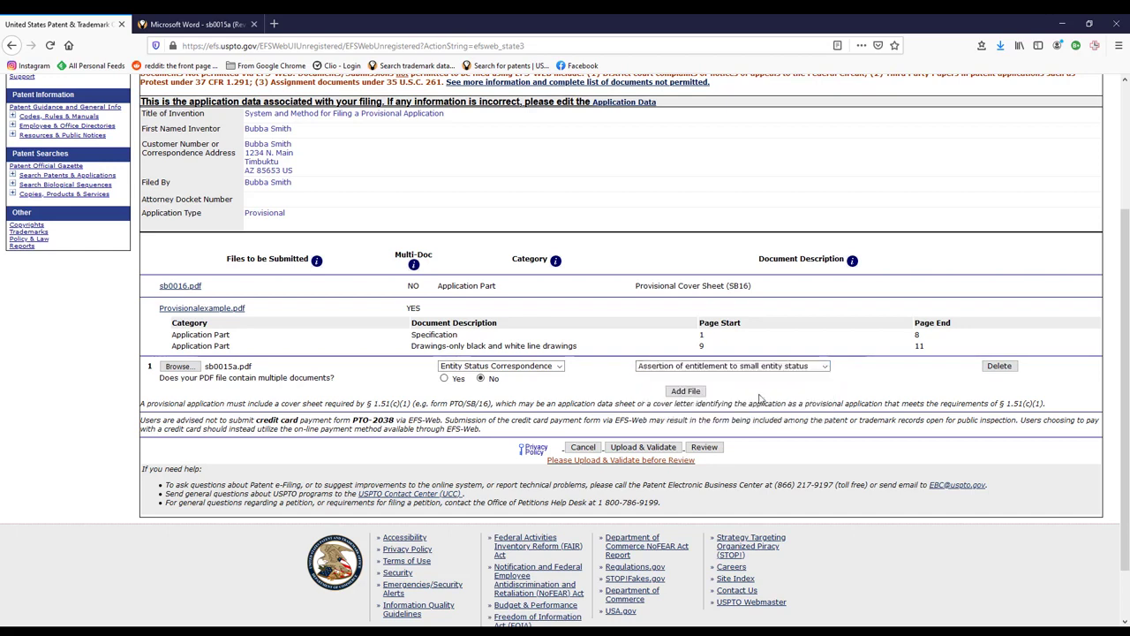
pyautogui.click(814, 367)
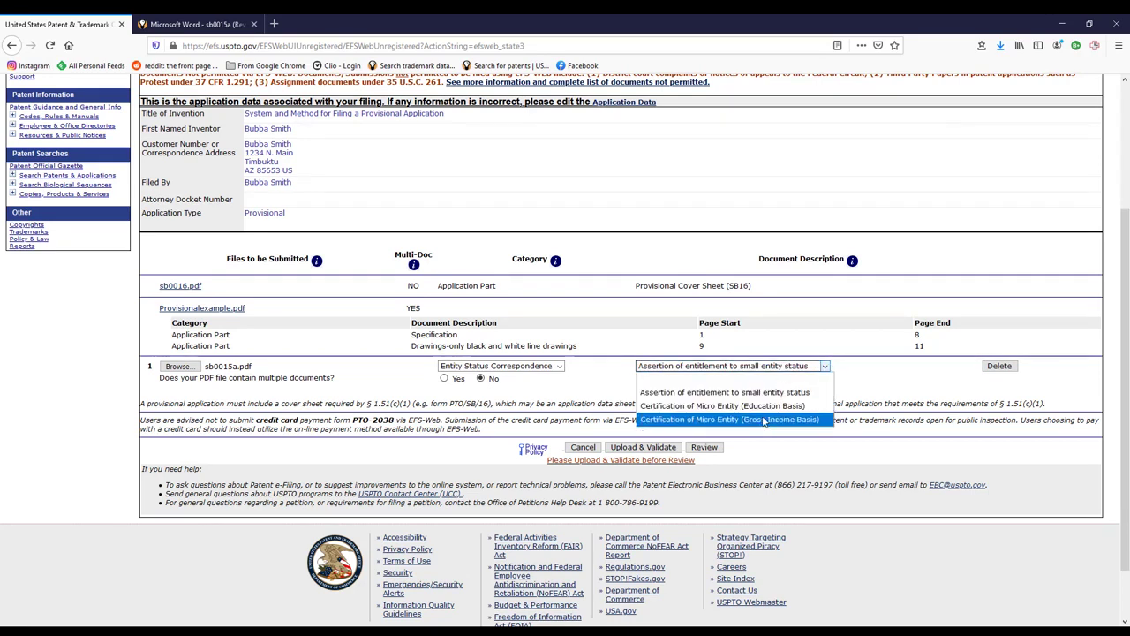
pyautogui.click(768, 419)
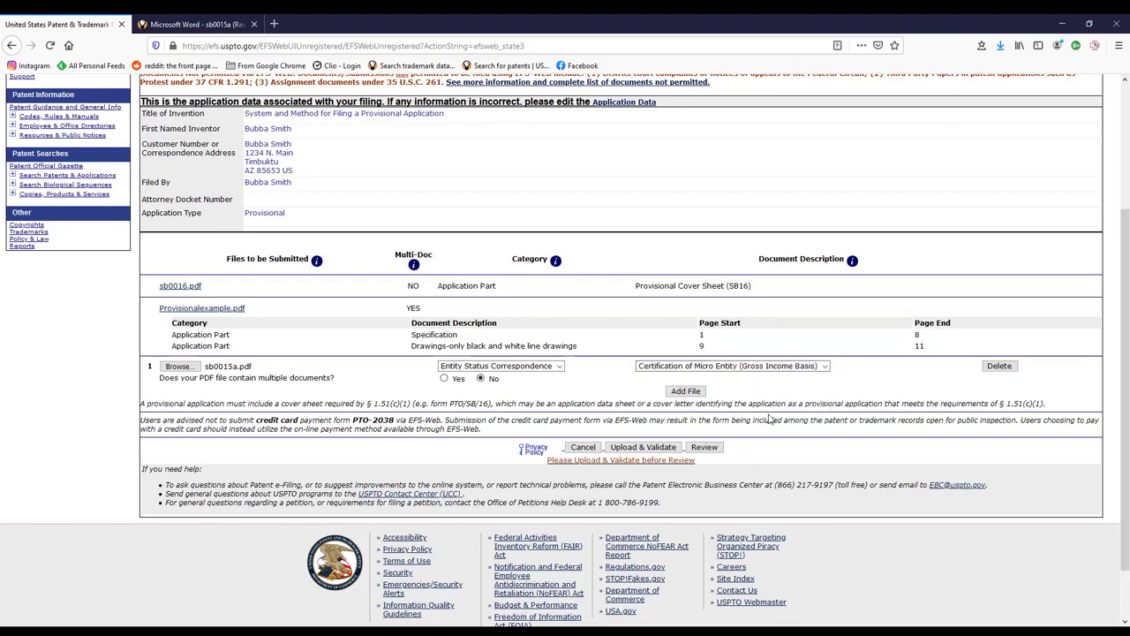
pyautogui.click(818, 367)
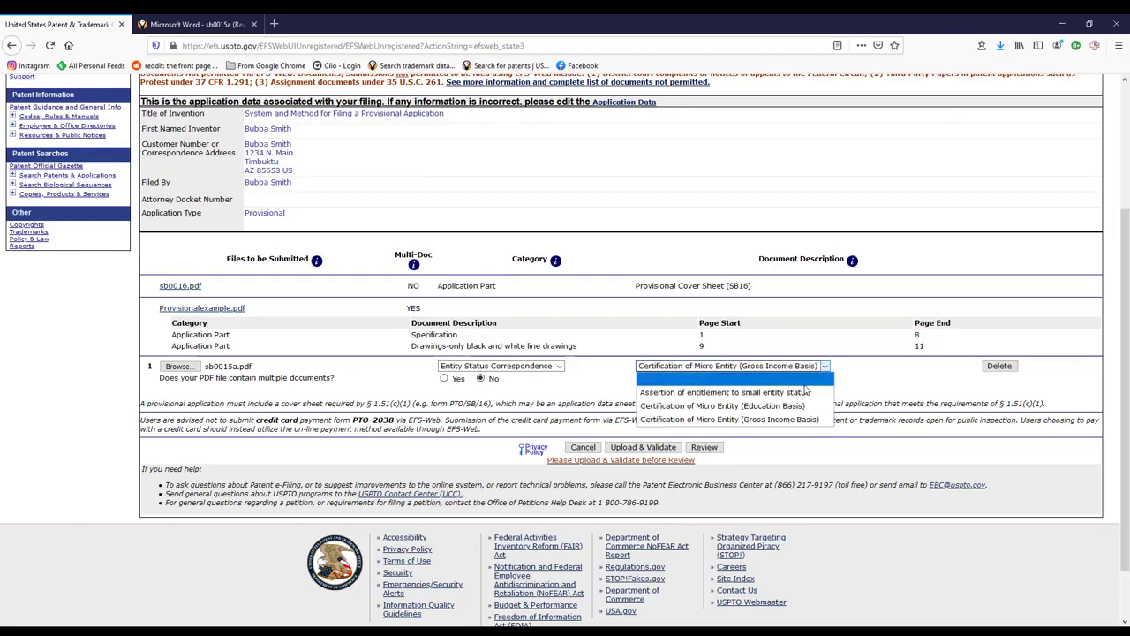
pyautogui.click(768, 419)
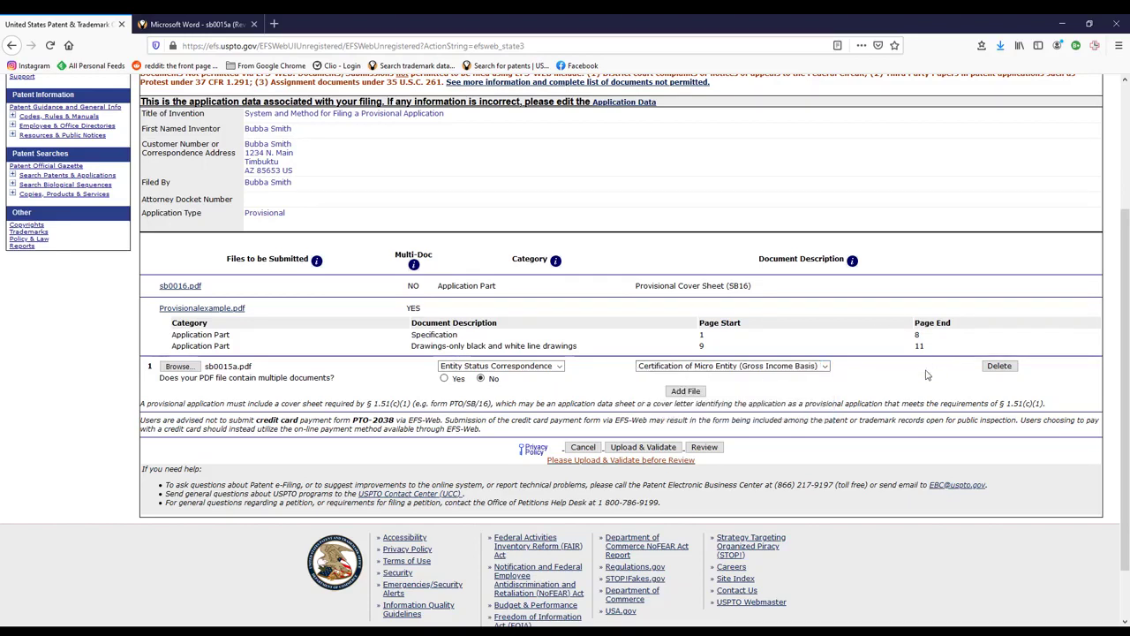
# - Upload and validate the three documents, then continue toward fee calculation
pyautogui.click(644, 447)
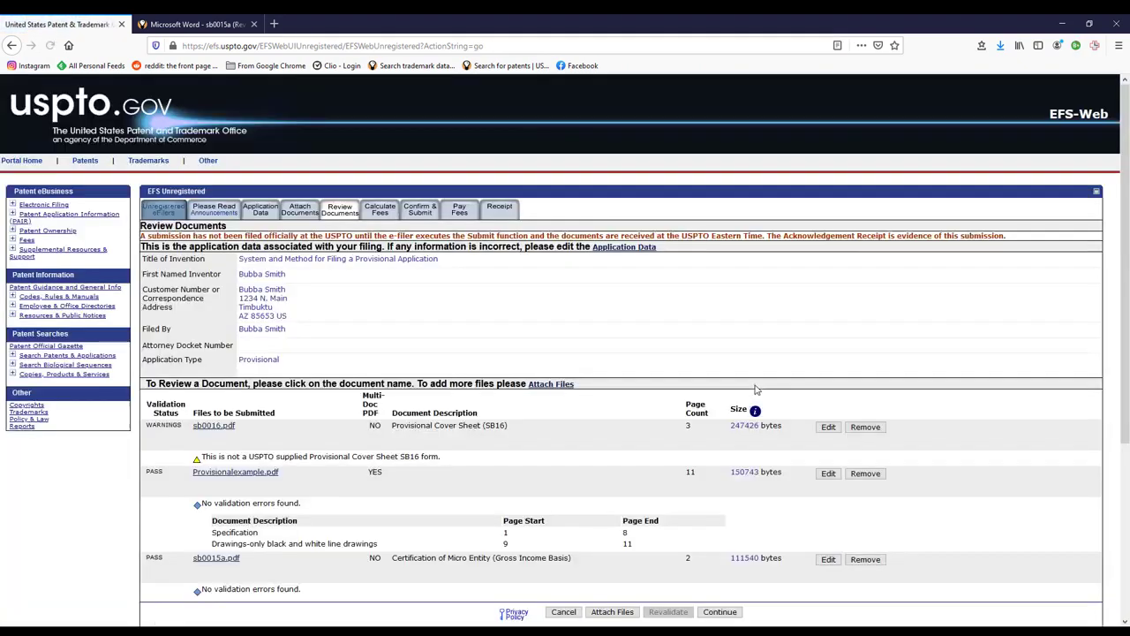
pyautogui.scroll(-1, 755, 389)
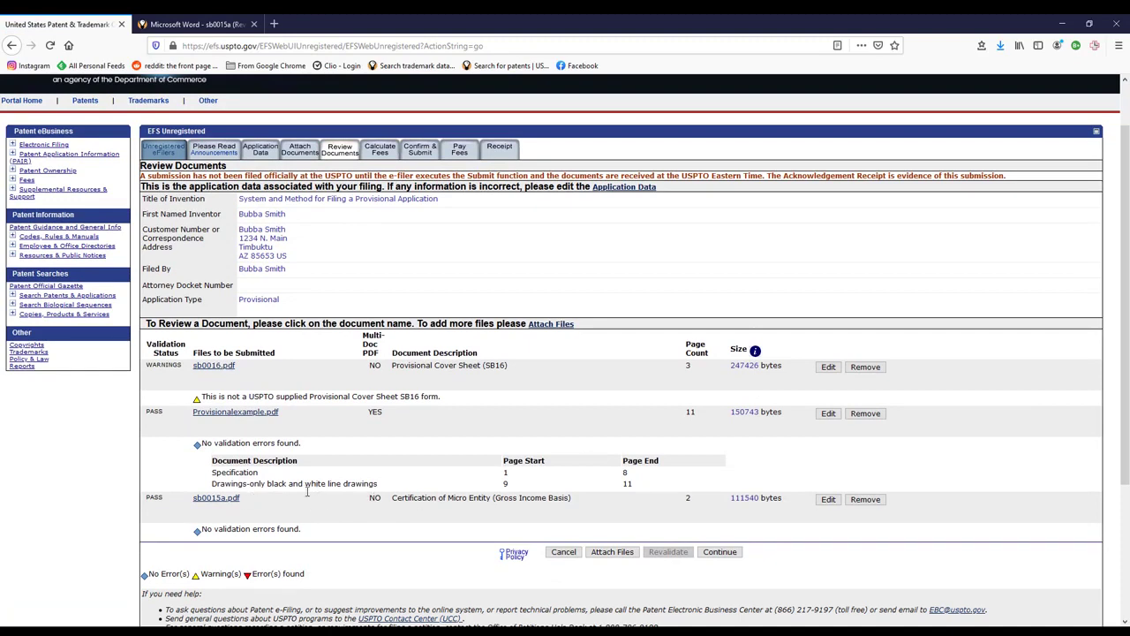
pyautogui.scroll(-1, 830, 500)
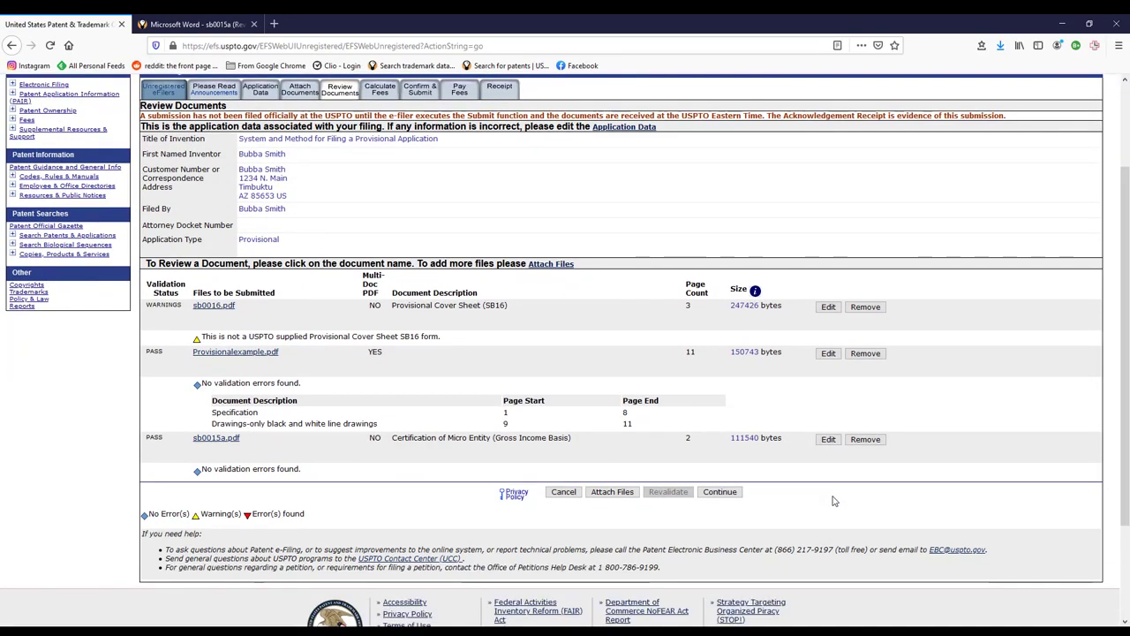
pyautogui.click(719, 496)
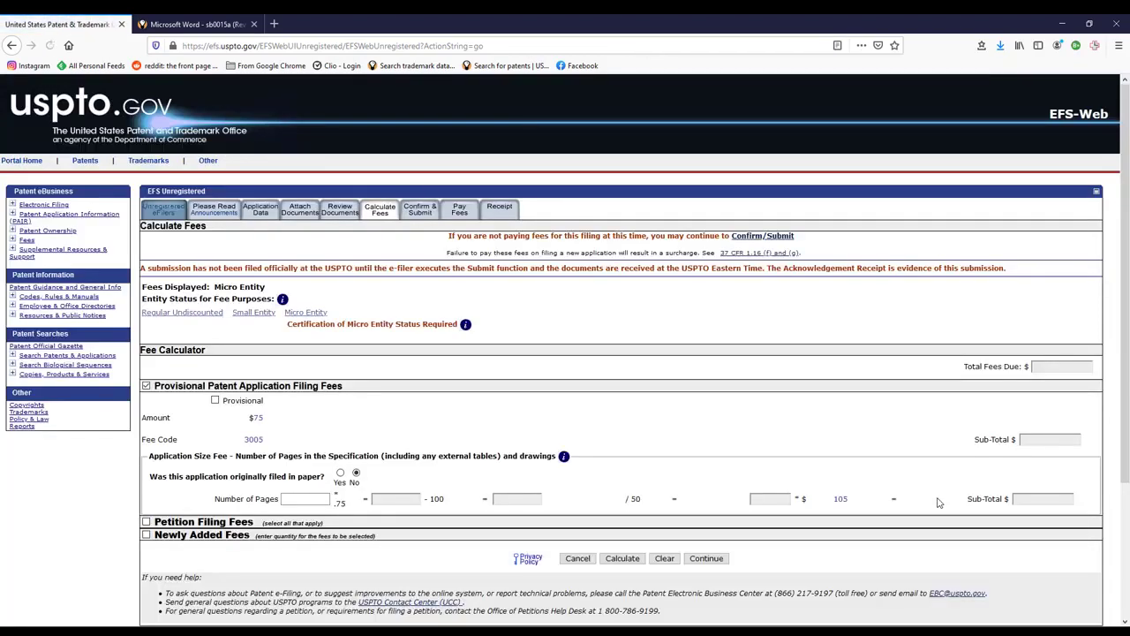
# - Under Micro Entity status, tick the Provisional filing fee and enter 11 specification pages
pyautogui.click(309, 315)
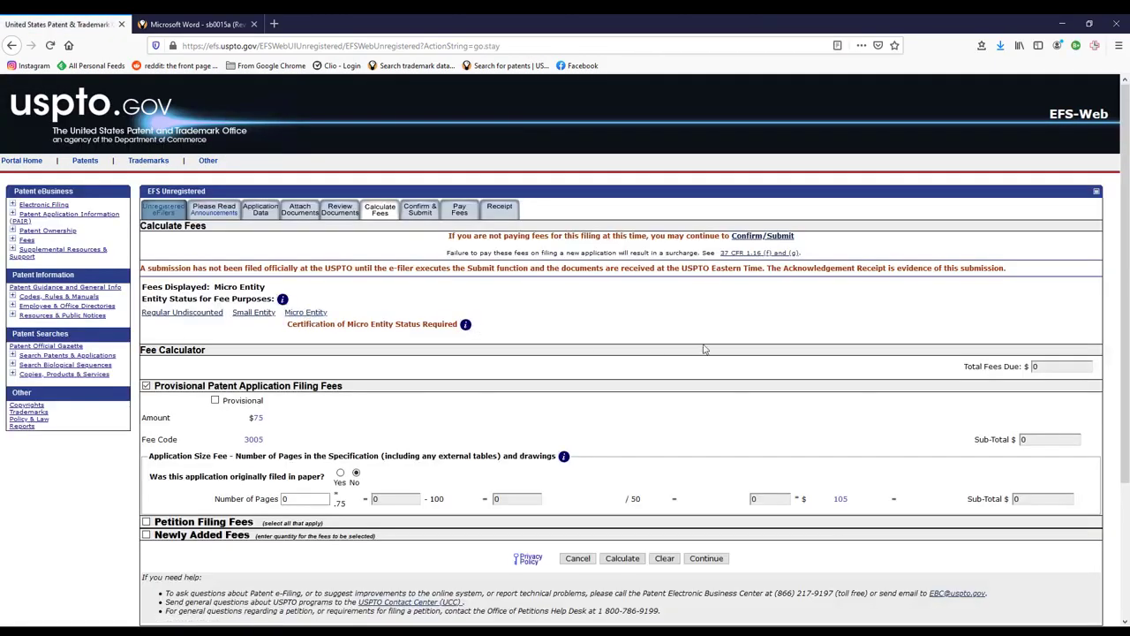
pyautogui.scroll(-1, 800, 339)
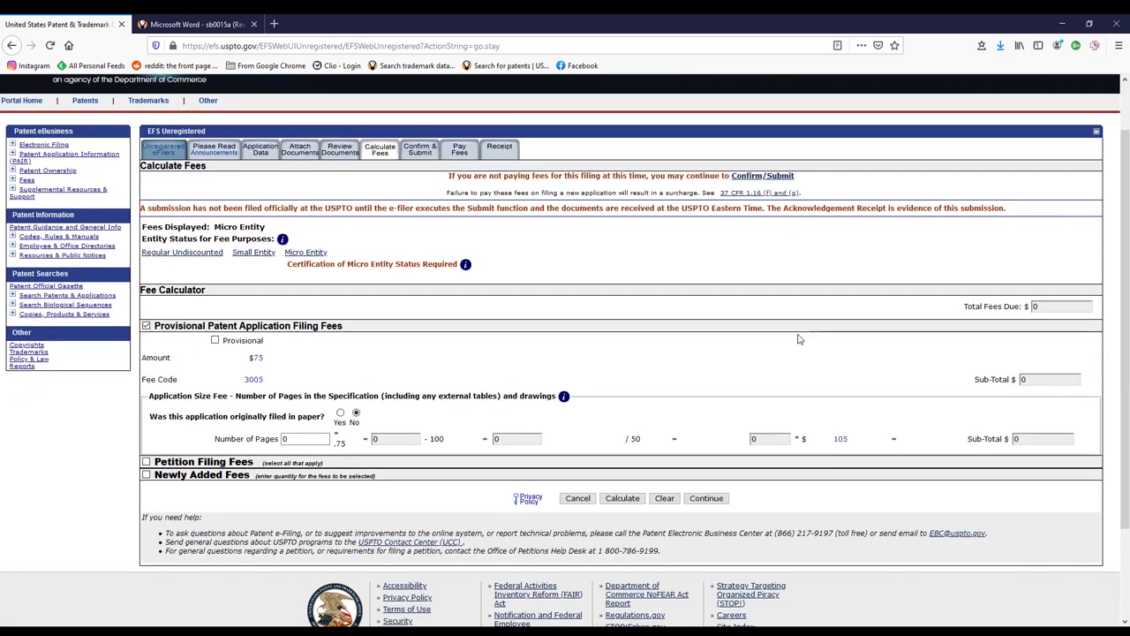
pyautogui.scroll(-1, 800, 339)
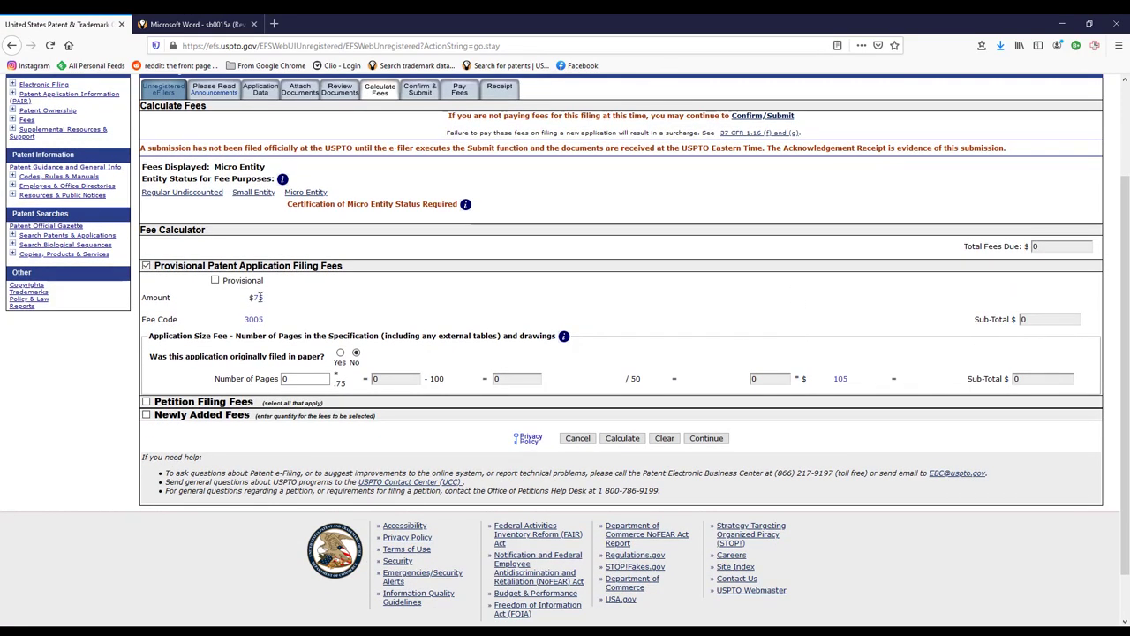
pyautogui.click(215, 280)
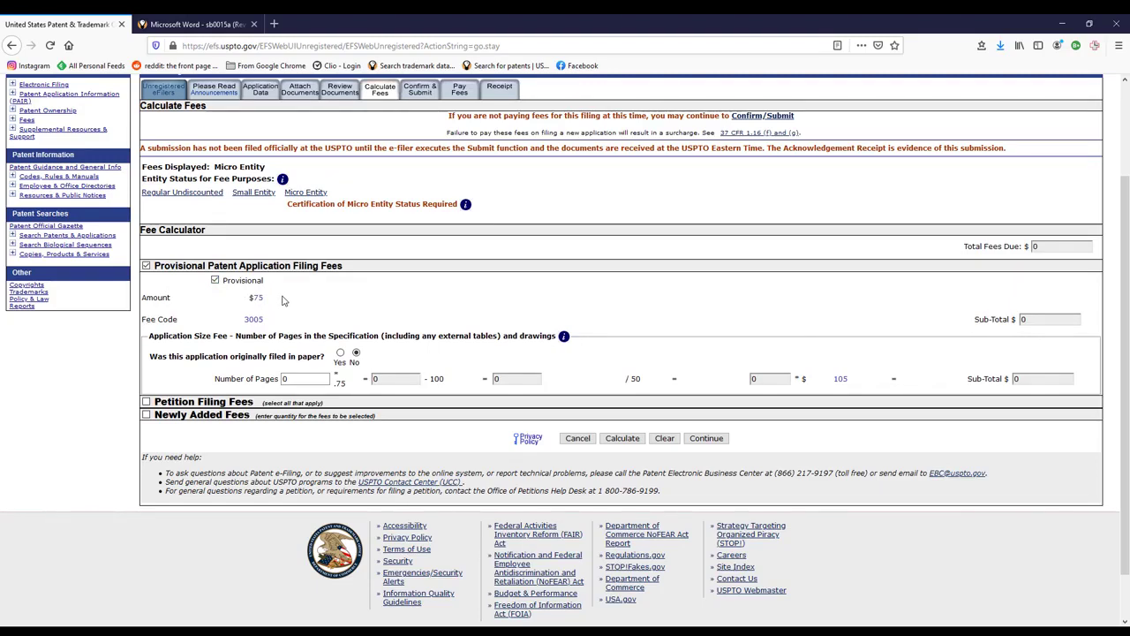
pyautogui.click(251, 194)
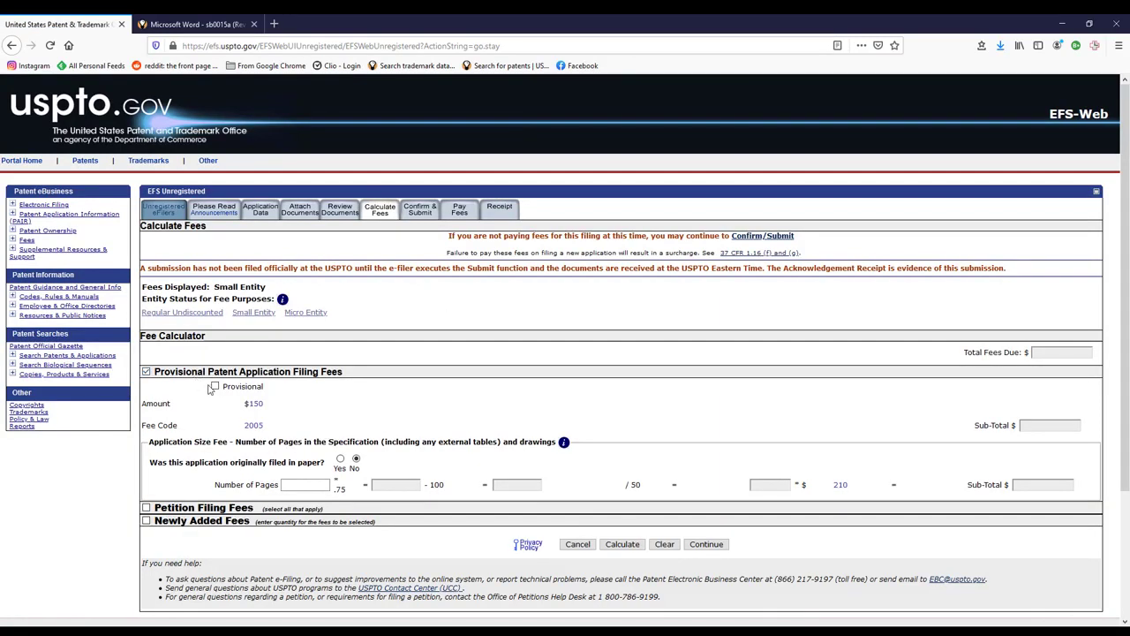
pyautogui.click(215, 386)
pyautogui.click(306, 312)
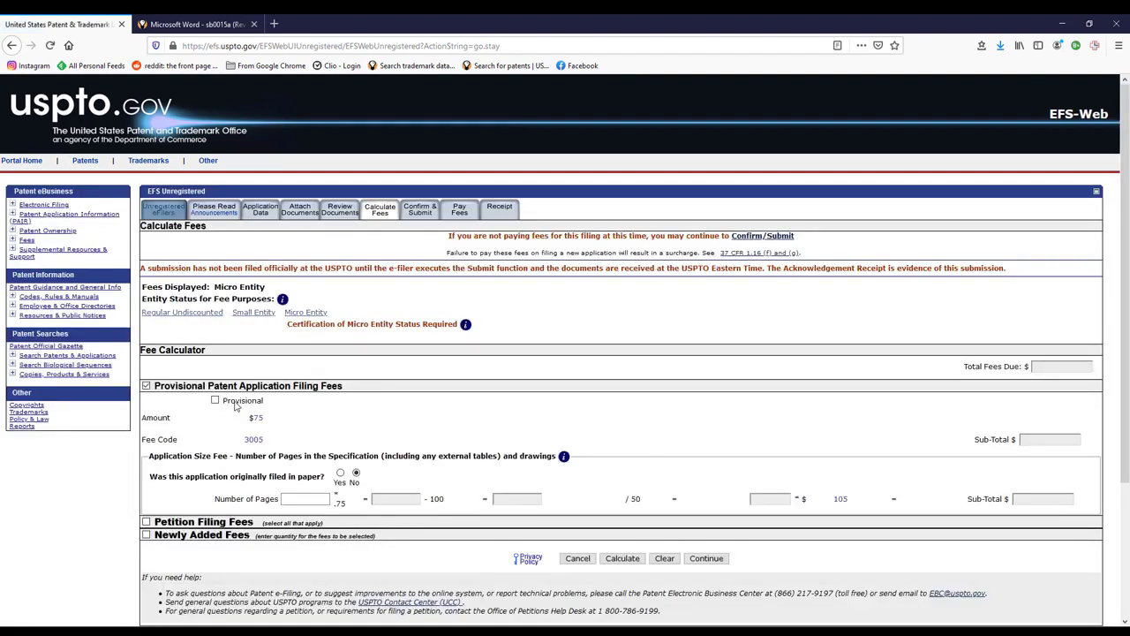
pyautogui.click(215, 401)
pyautogui.scroll(-3, 700, 410)
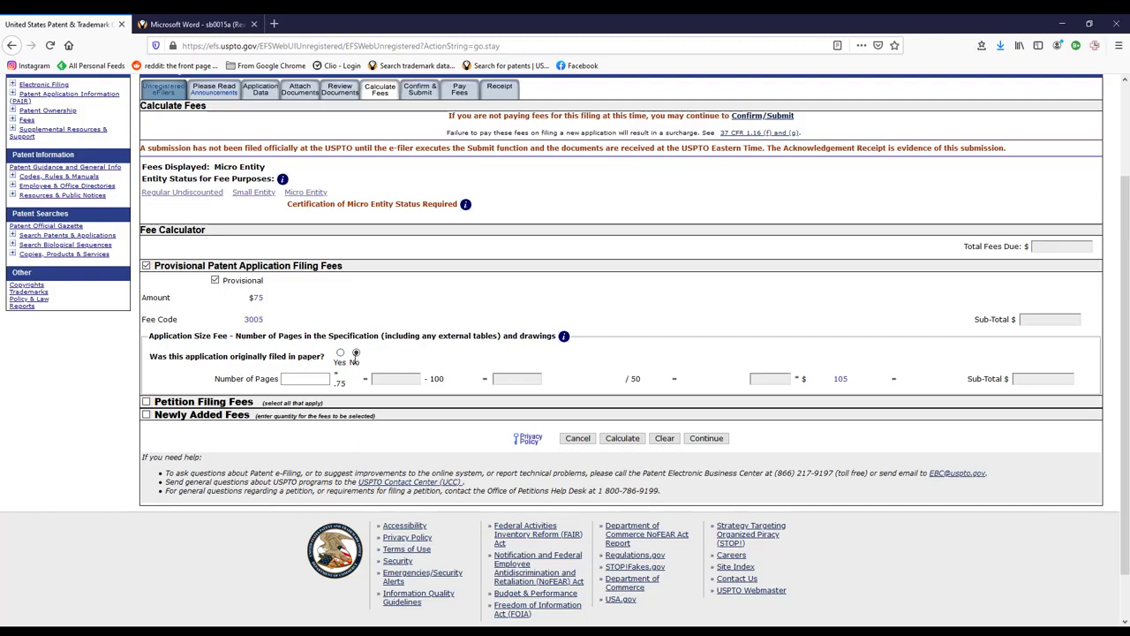
pyautogui.click(313, 380)
# - Leave Newly Added Fees and Petition Filing Fees out of the fee calculation
pyautogui.click(147, 416)
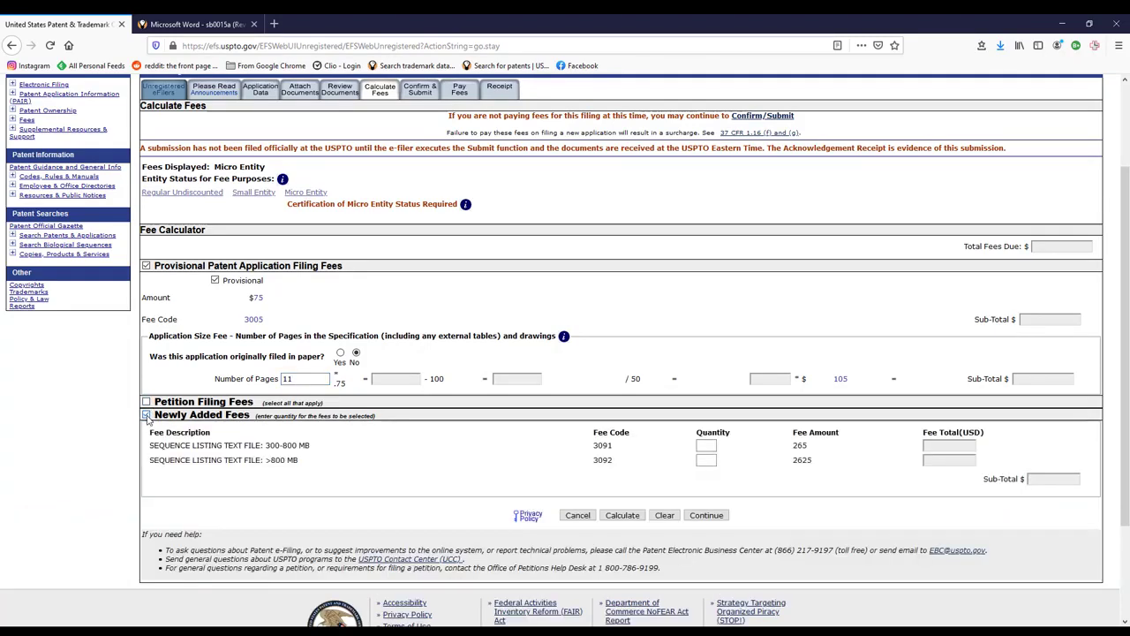
pyautogui.click(147, 414)
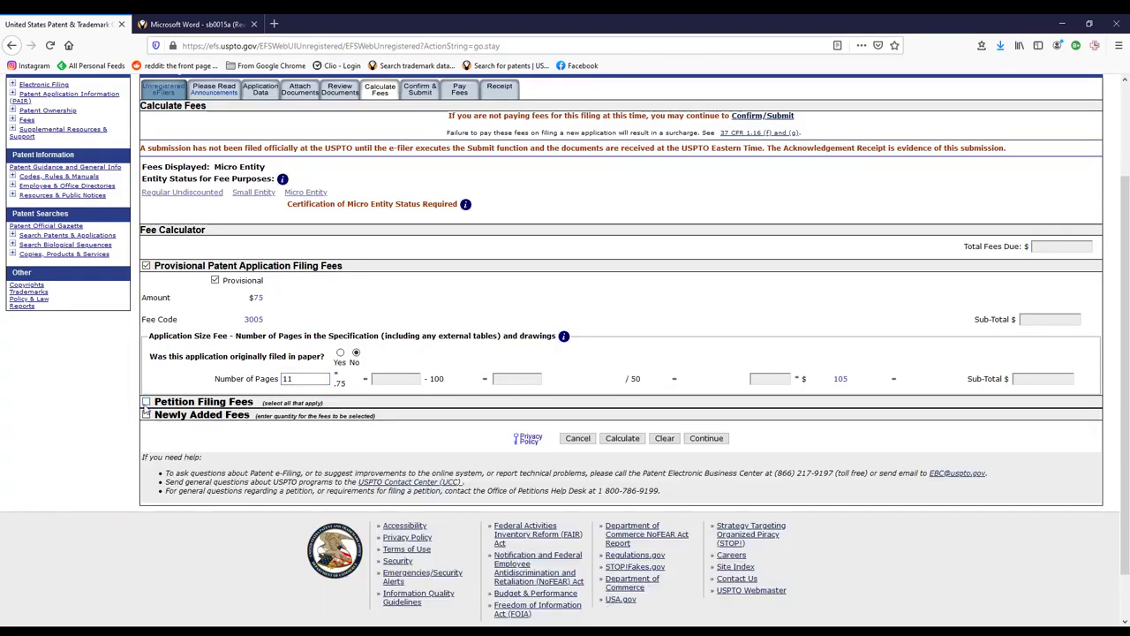
pyautogui.click(145, 402)
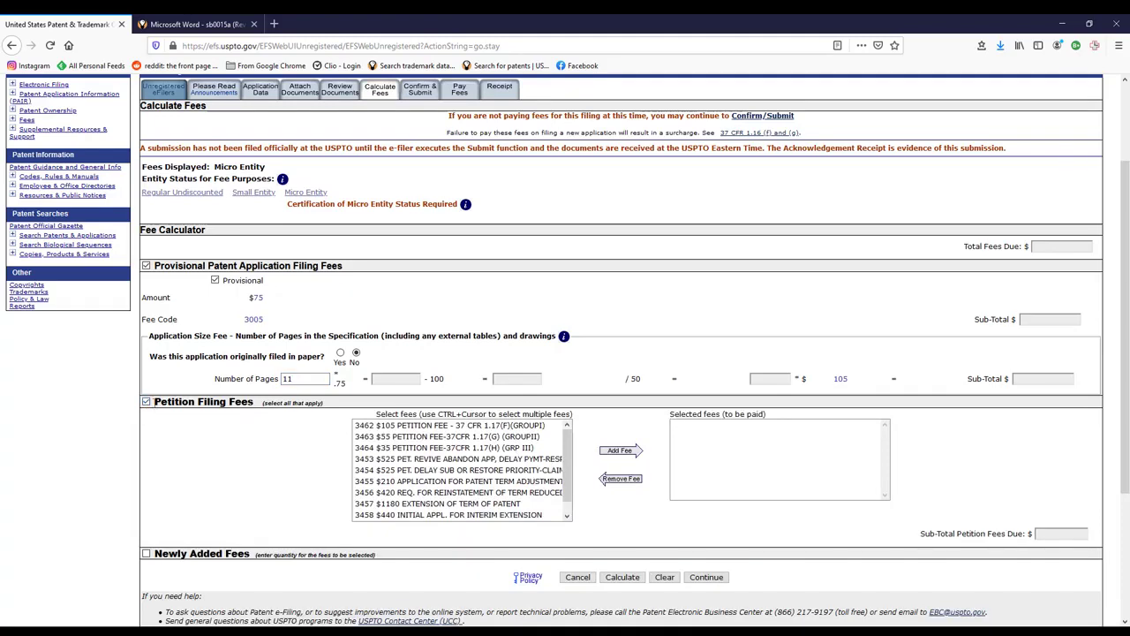
pyautogui.click(147, 402)
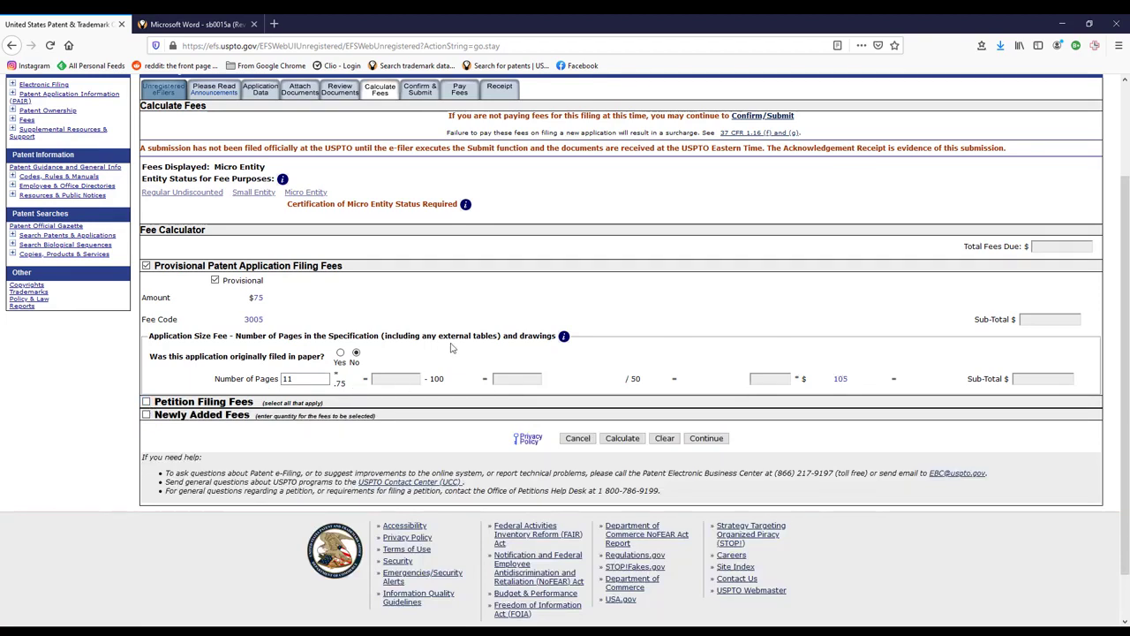
# - Calculate the fees to a $75 total due and continue to the submission review
pyautogui.click(623, 439)
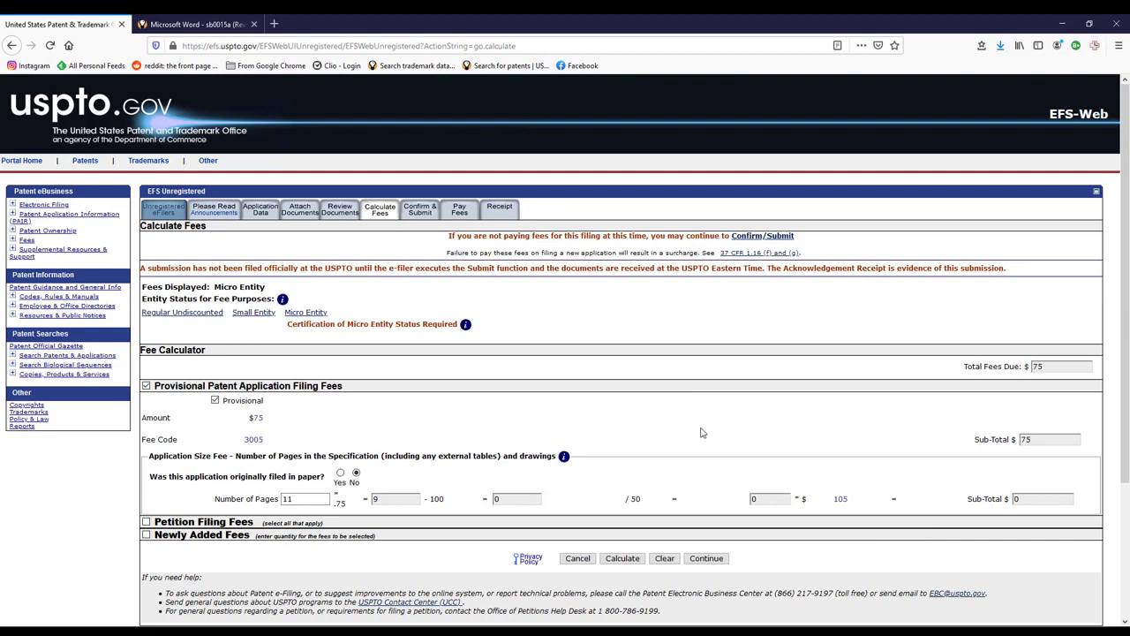
pyautogui.scroll(-1, 702, 433)
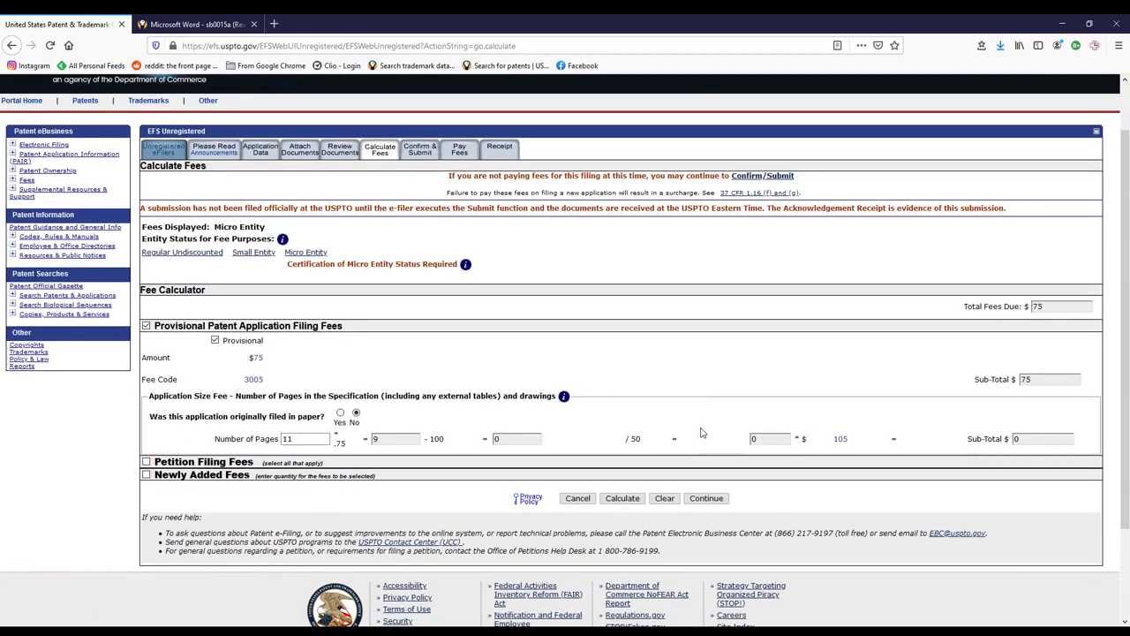
pyautogui.scroll(1, 702, 432)
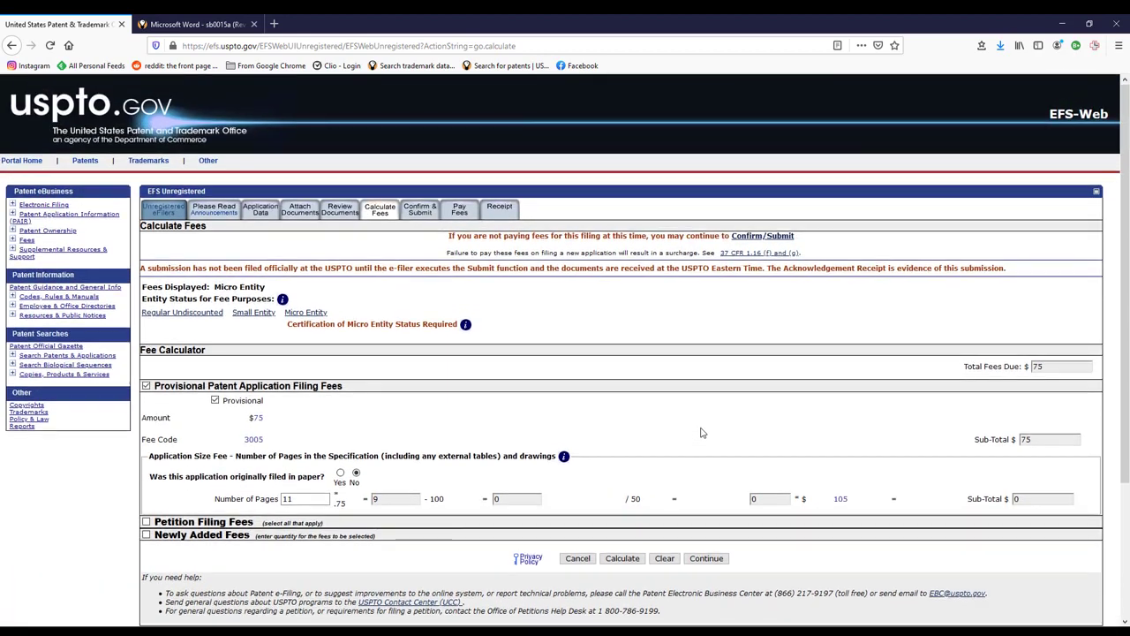
pyautogui.scroll(-3, 702, 433)
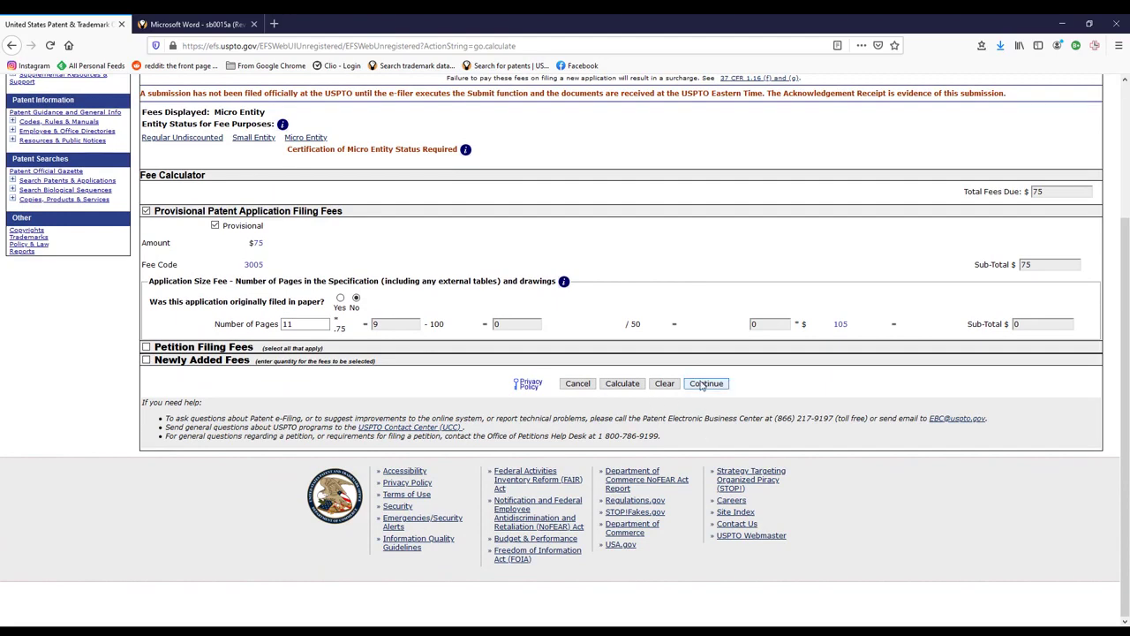
pyautogui.click(702, 384)
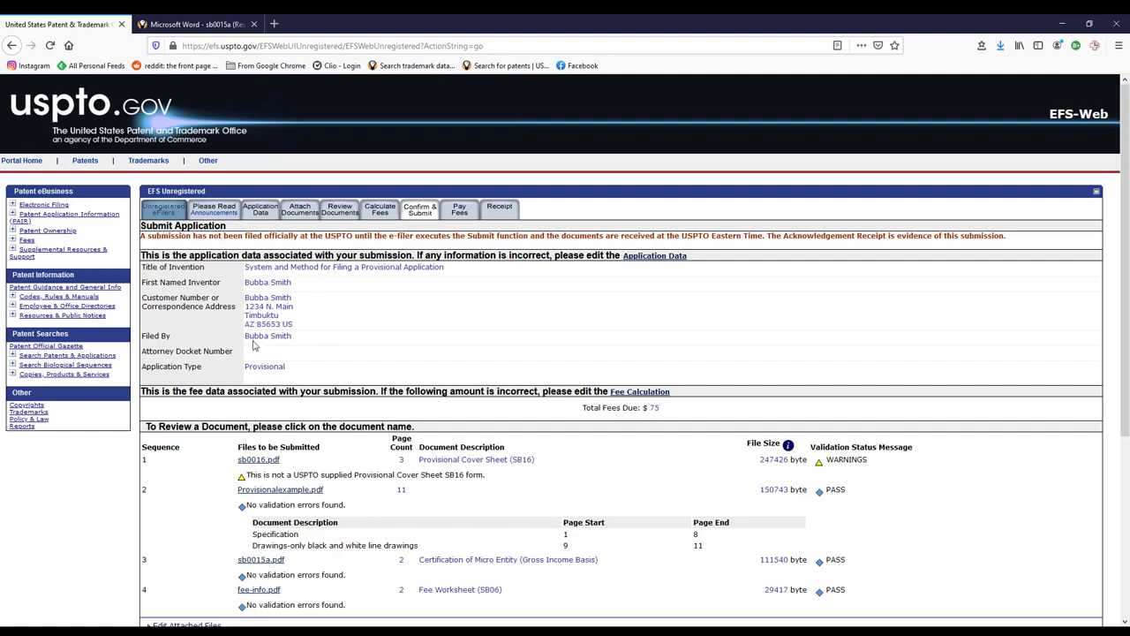
pyautogui.scroll(-2, 689, 310)
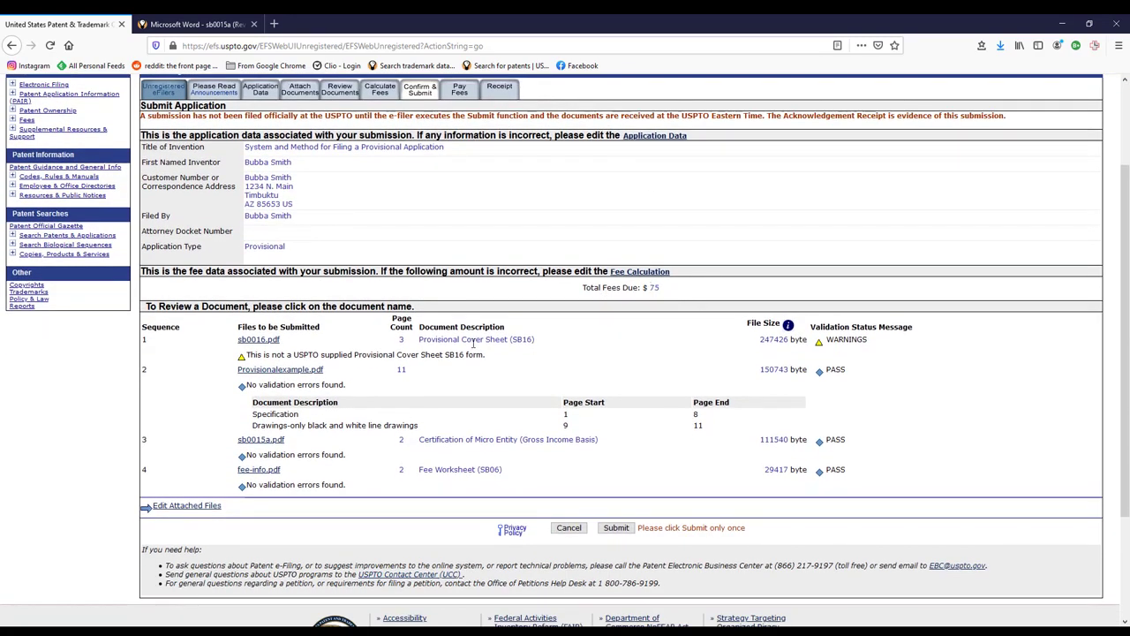
pyautogui.scroll(-2, 588, 318)
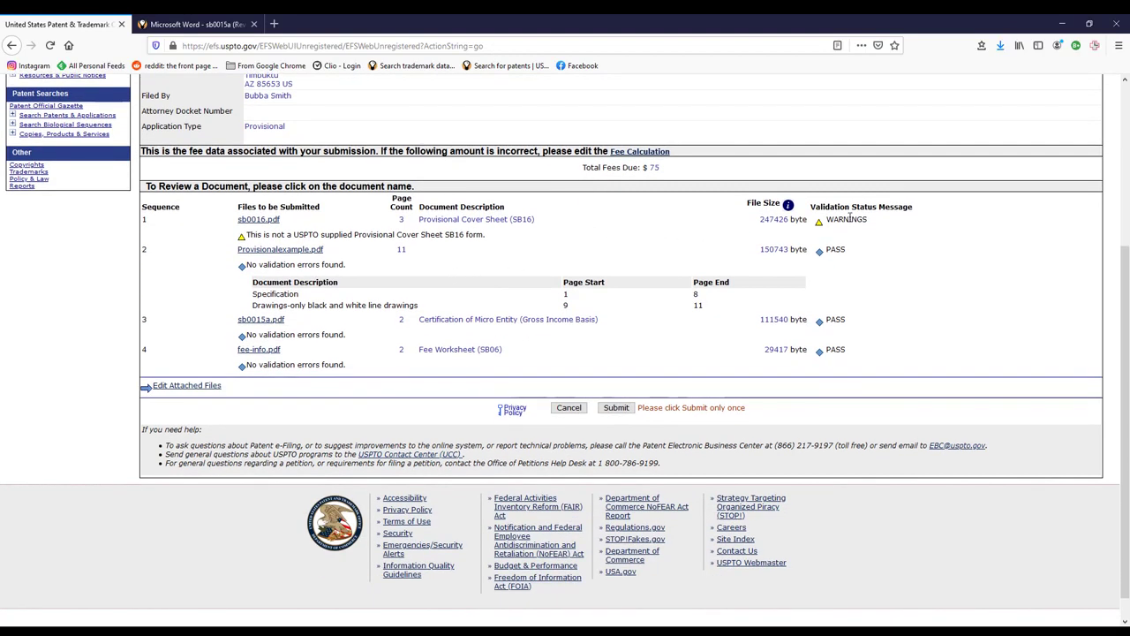
pyautogui.scroll(-1, 715, 229)
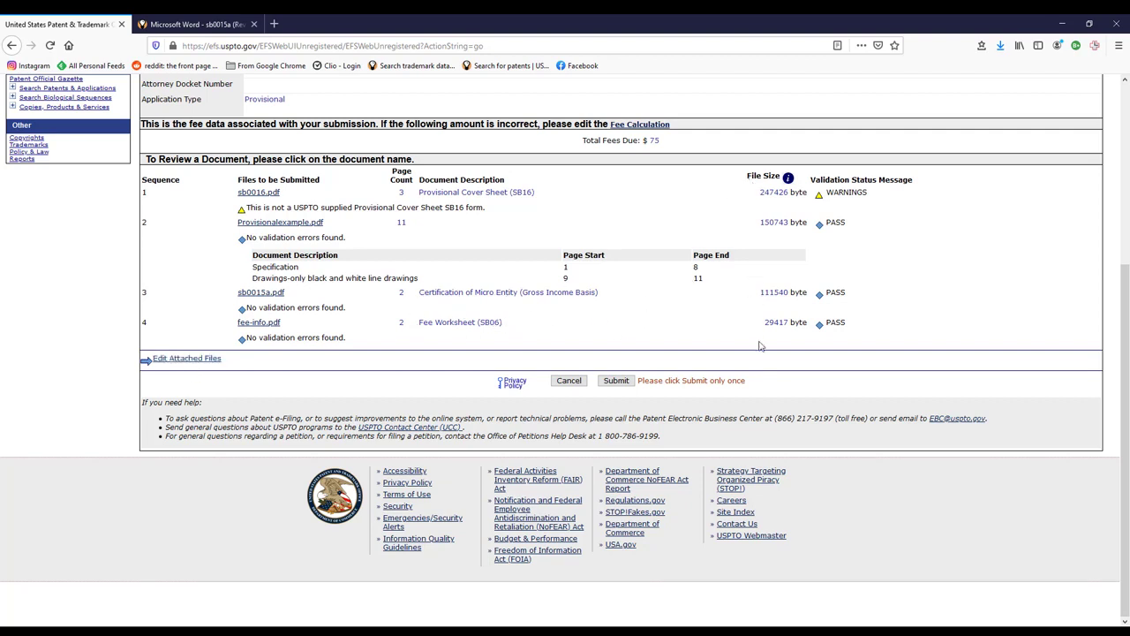
pyautogui.click(616, 381)
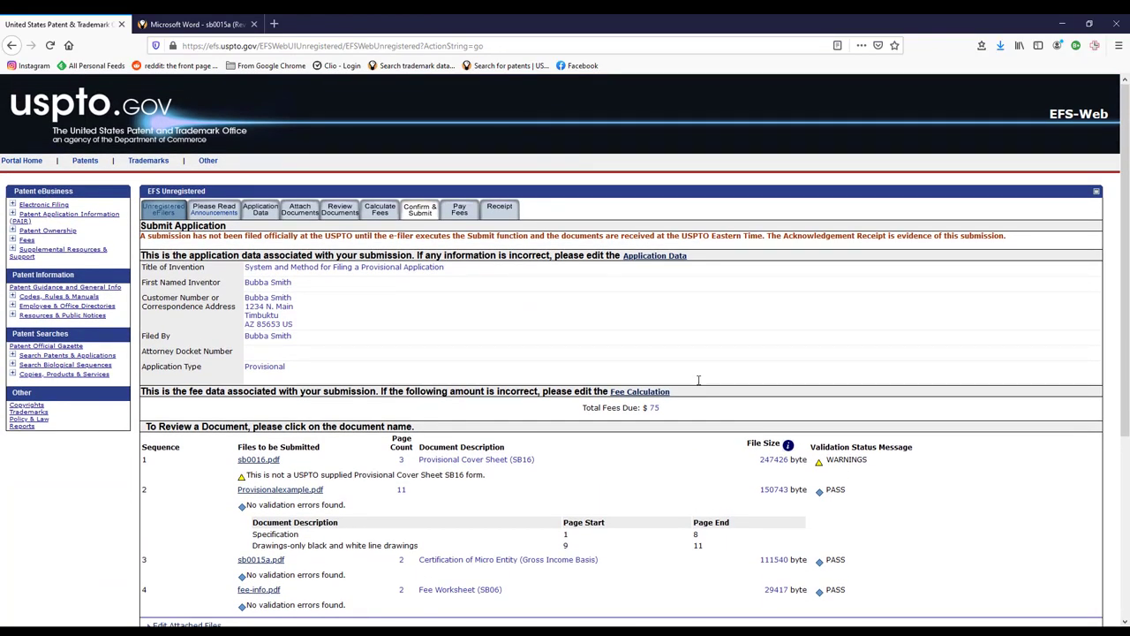
pyautogui.scroll(-1, 698, 382)
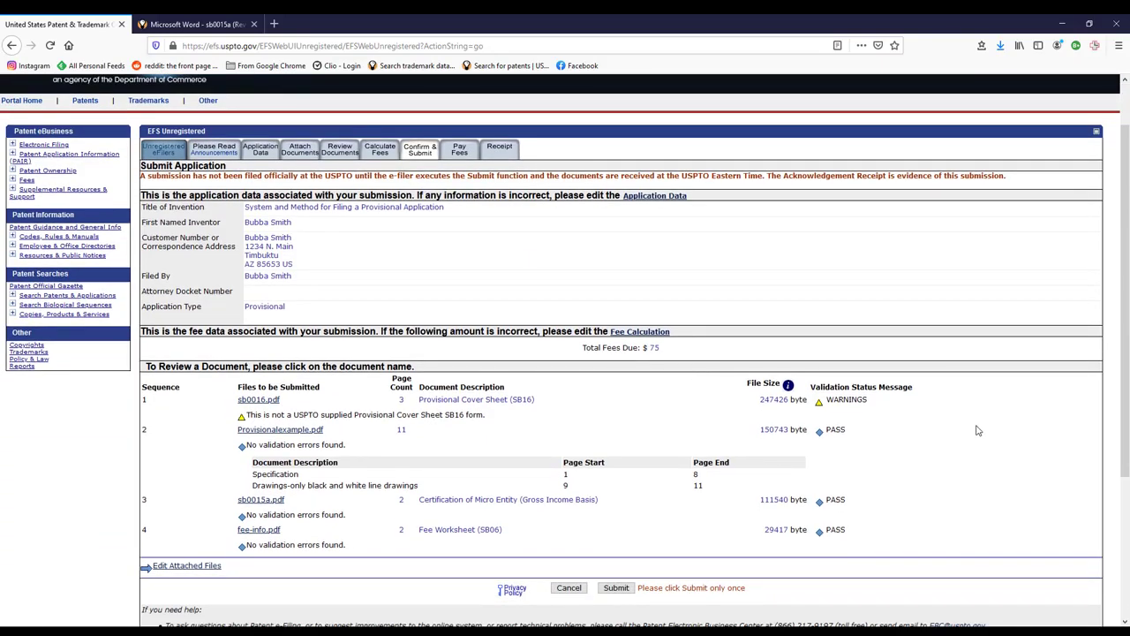
pyautogui.scroll(-1, 967, 442)
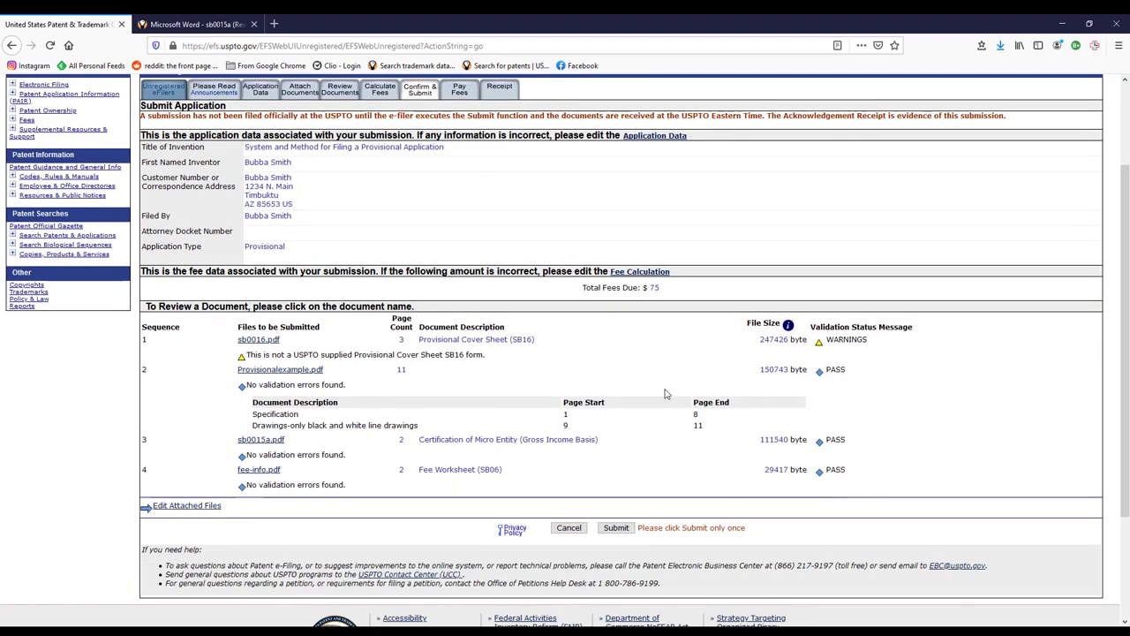
pyautogui.scroll(2, 668, 394)
pyautogui.click(458, 212)
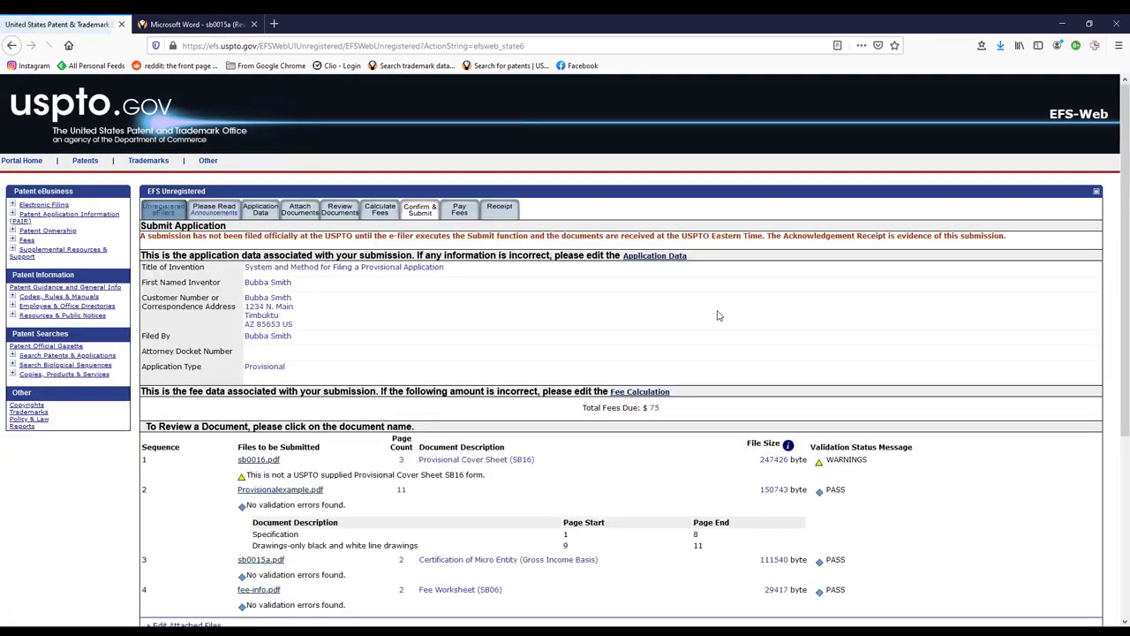
pyautogui.scroll(-5, 609, 315)
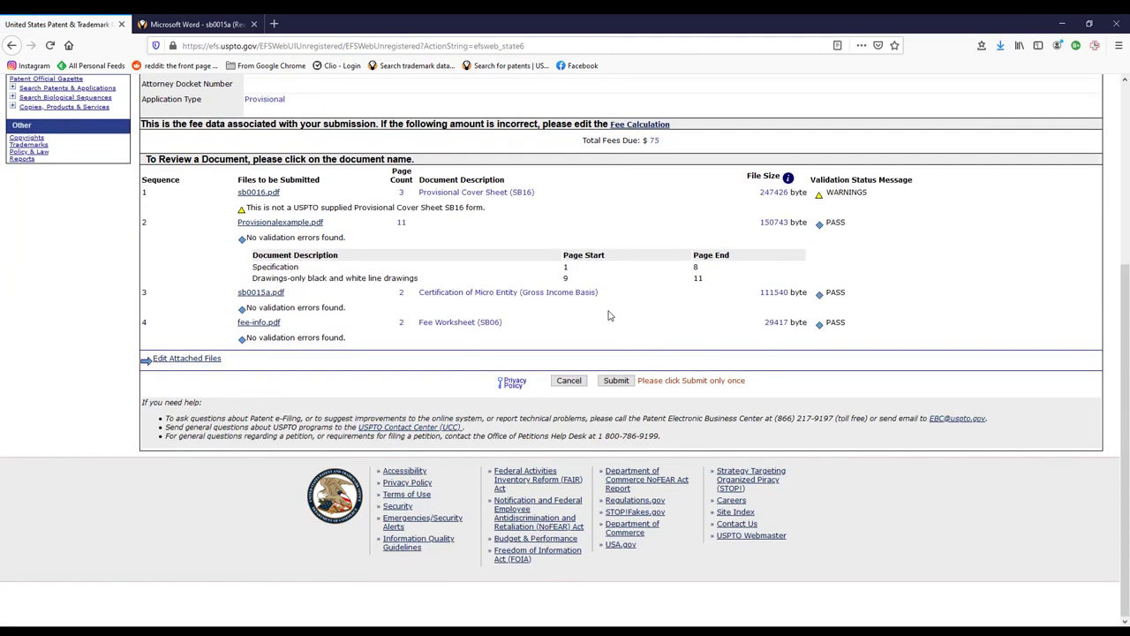
pyautogui.scroll(5, 755, 375)
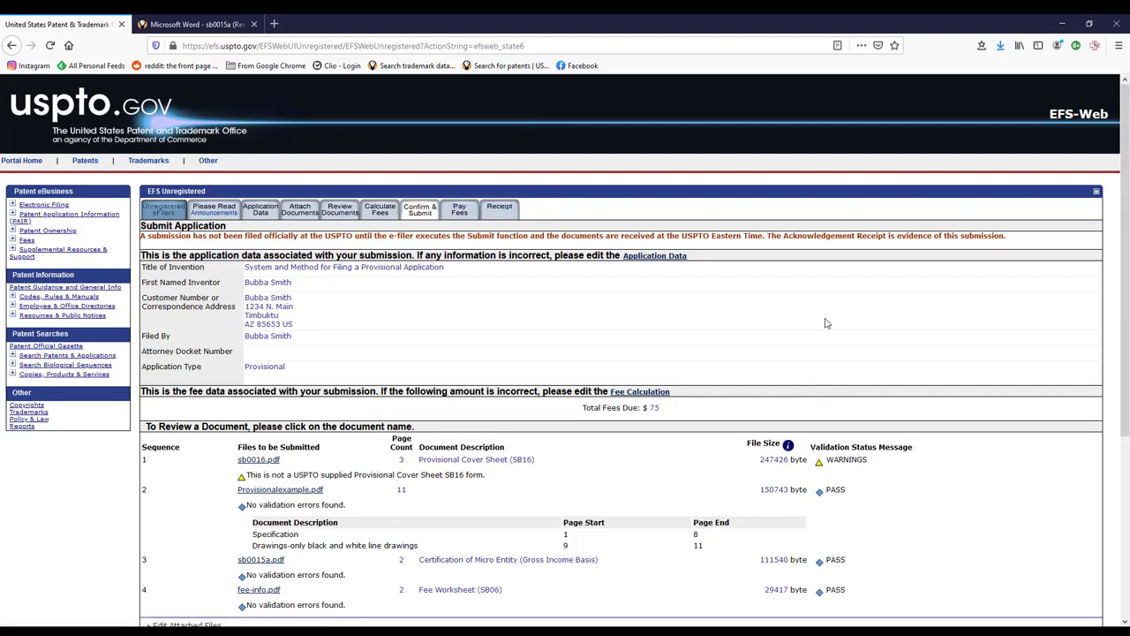
pyautogui.scroll(-3, 813, 339)
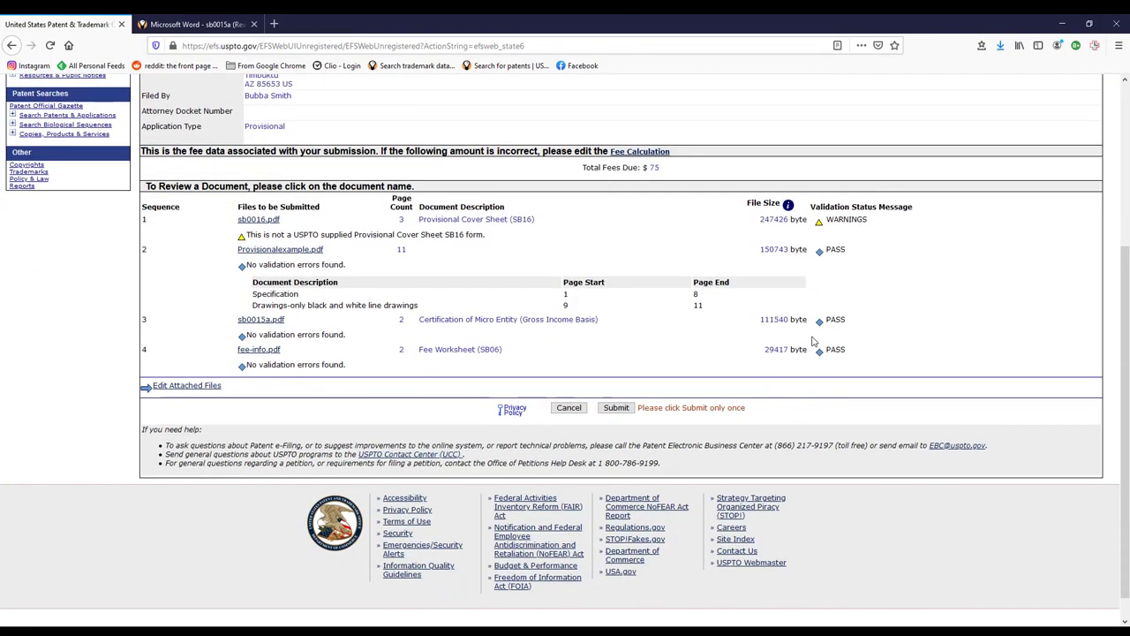
pyautogui.scroll(3, 812, 340)
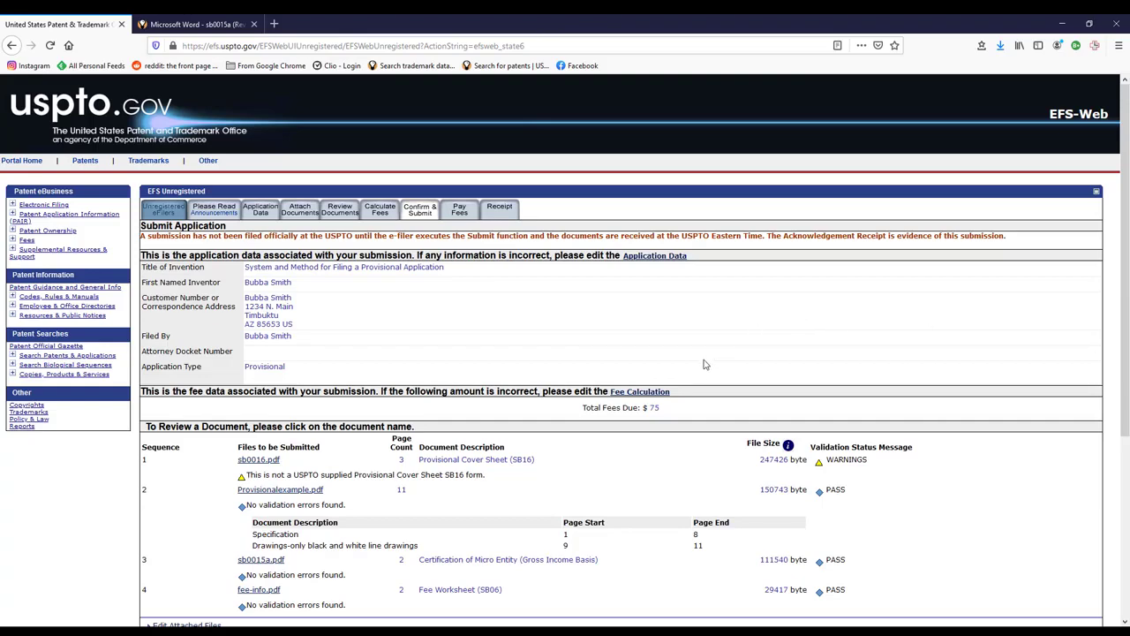
pyautogui.scroll(-3, 705, 364)
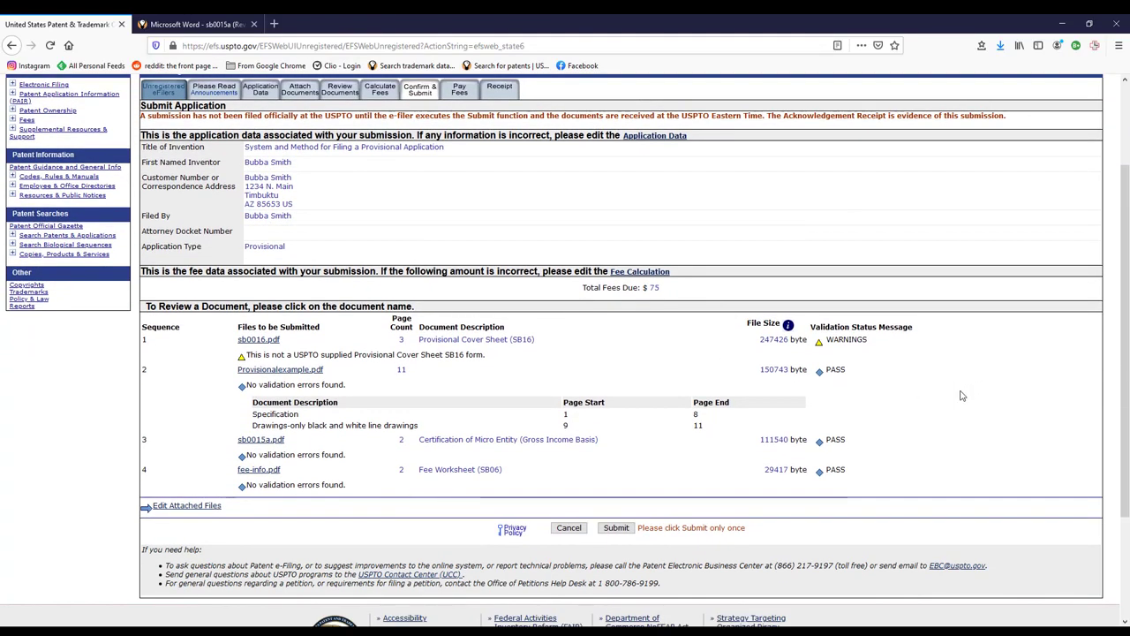
pyautogui.scroll(3, 962, 396)
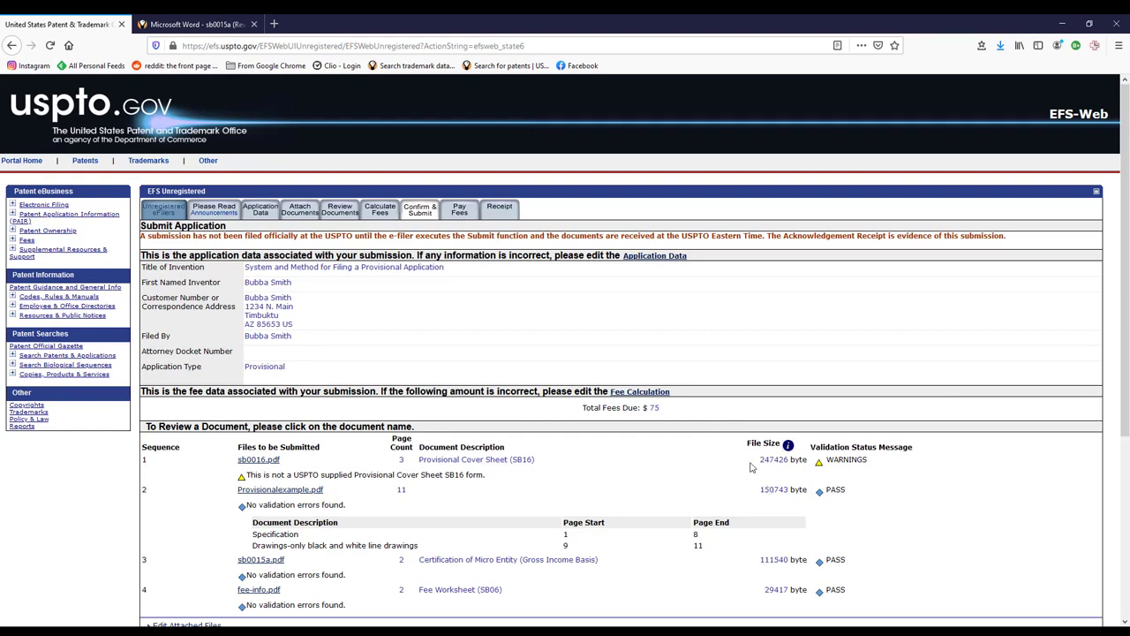
pyautogui.click(300, 209)
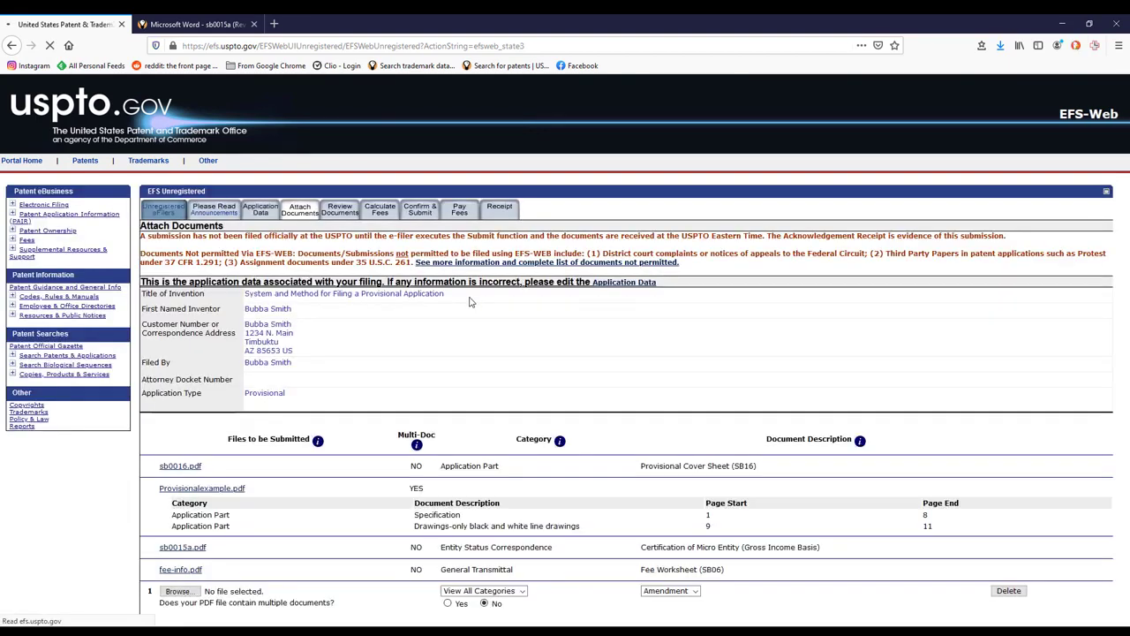
pyautogui.scroll(-3, 721, 426)
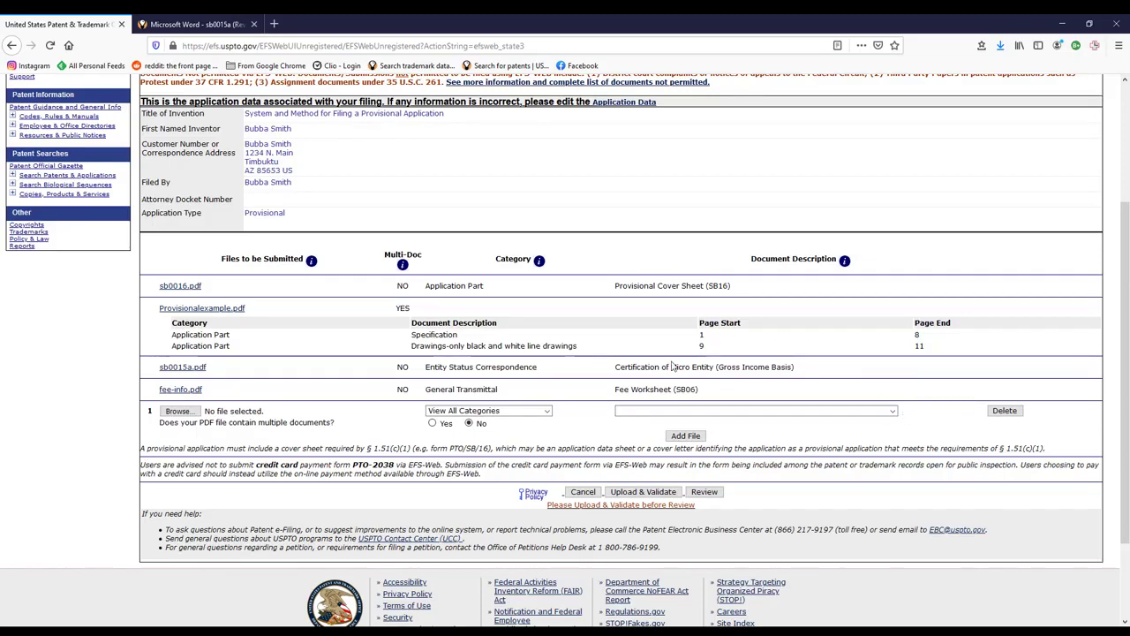
pyautogui.scroll(3, 671, 366)
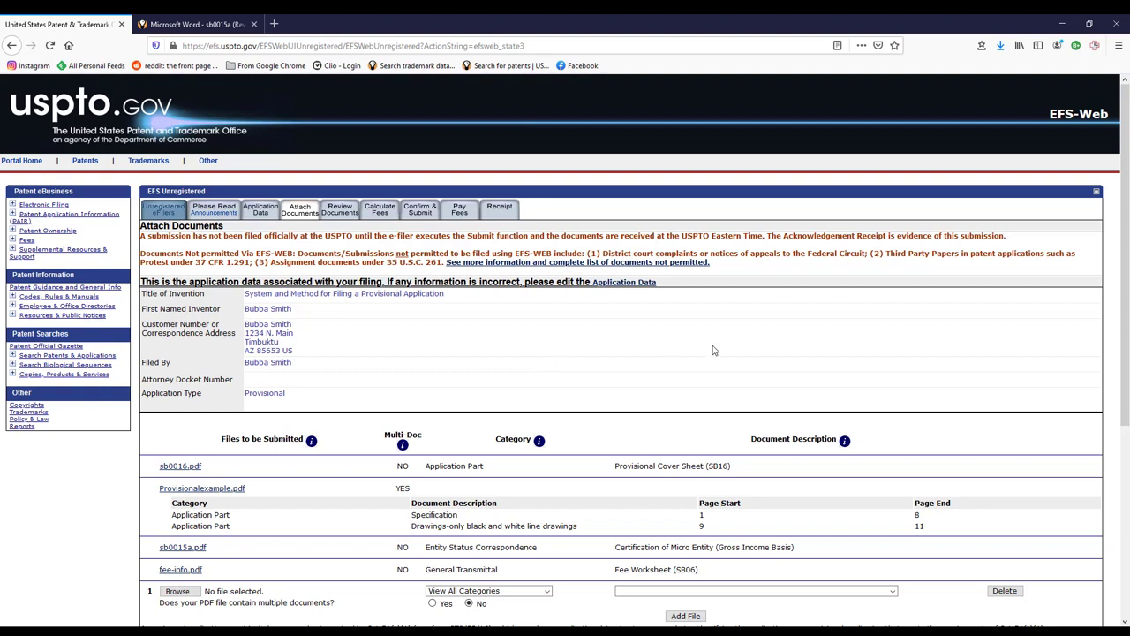
pyautogui.click(481, 263)
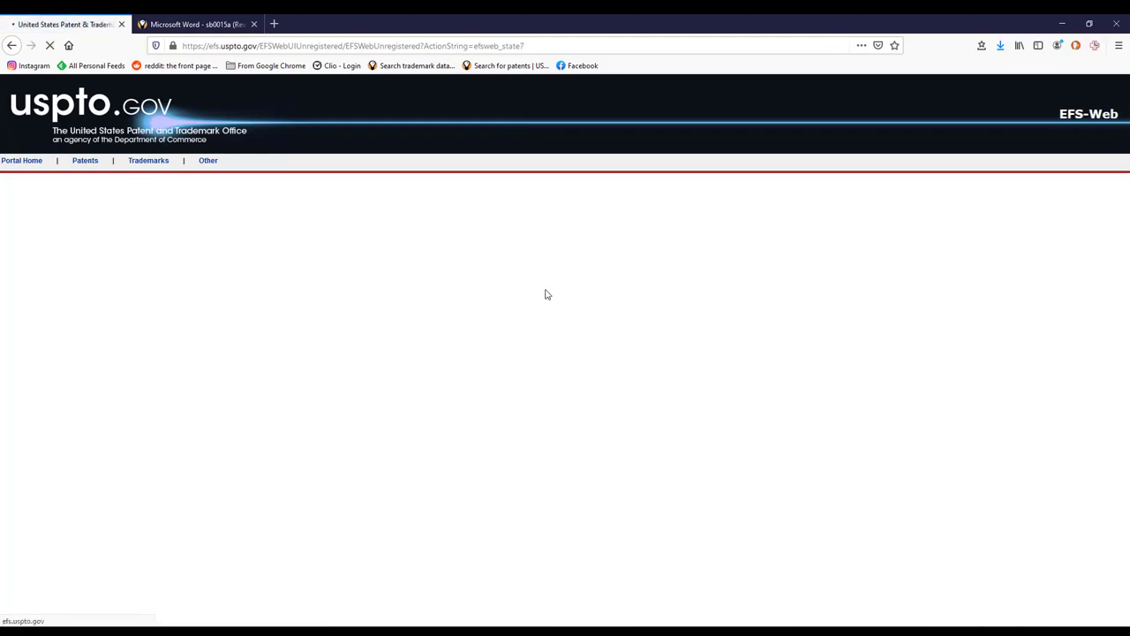
pyautogui.scroll(-5, 608, 306)
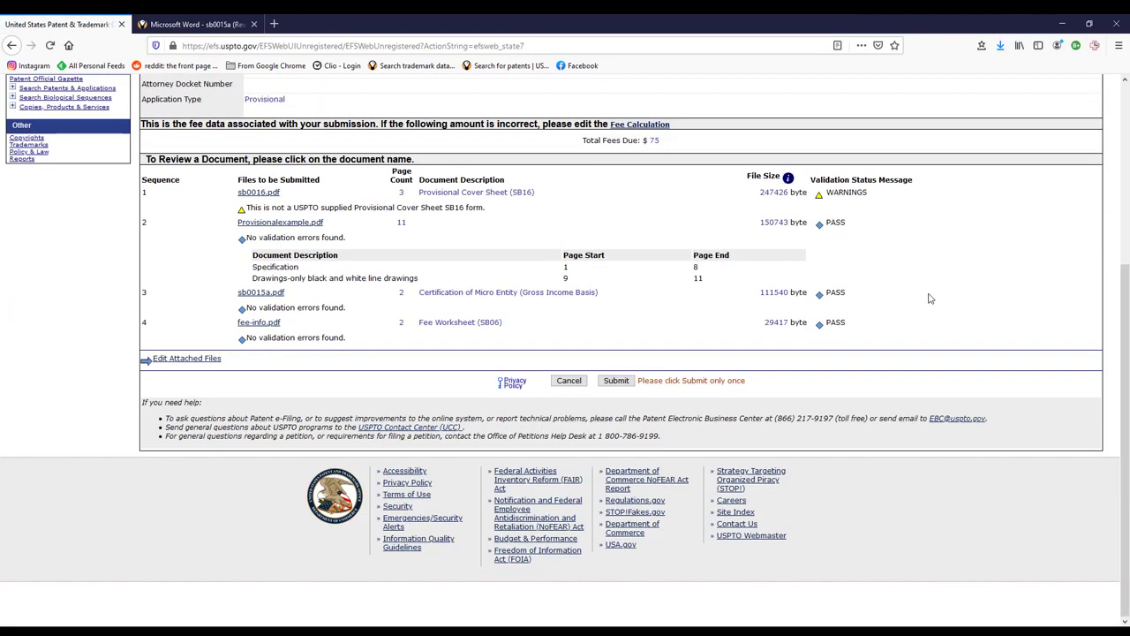